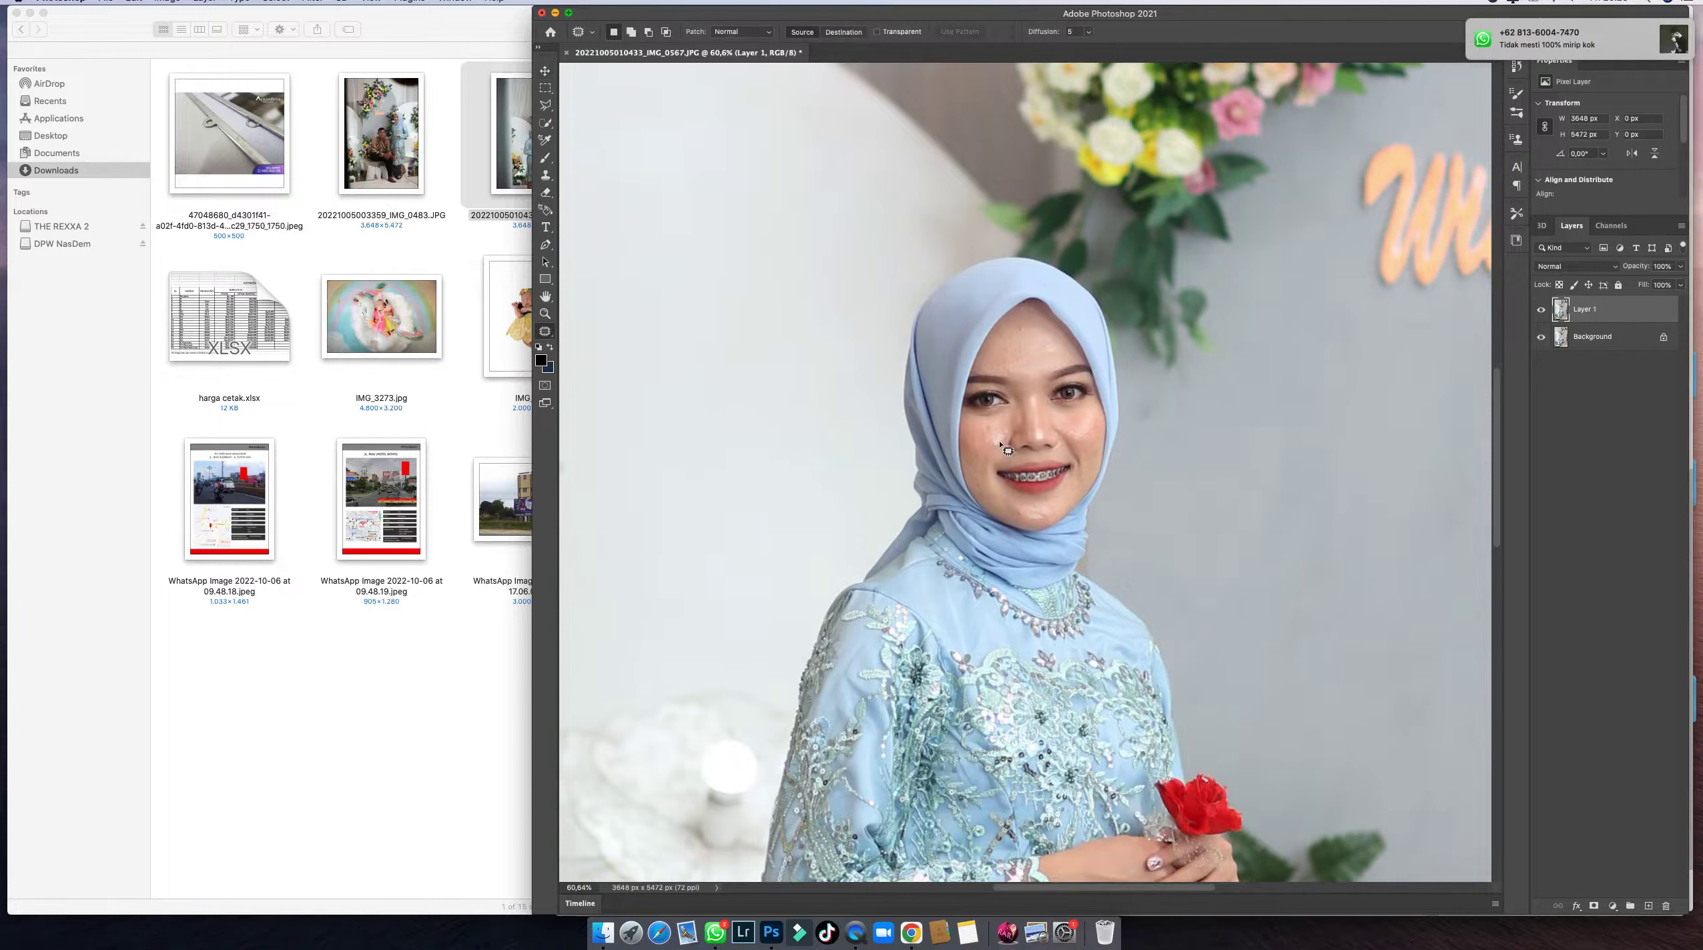
# Patch the blemishes and shiny spots on the cheek at the image's left side with clean nearby skin.
pyautogui.scroll(3, 1005, 437)
pyautogui.scroll(5, 1002, 447)
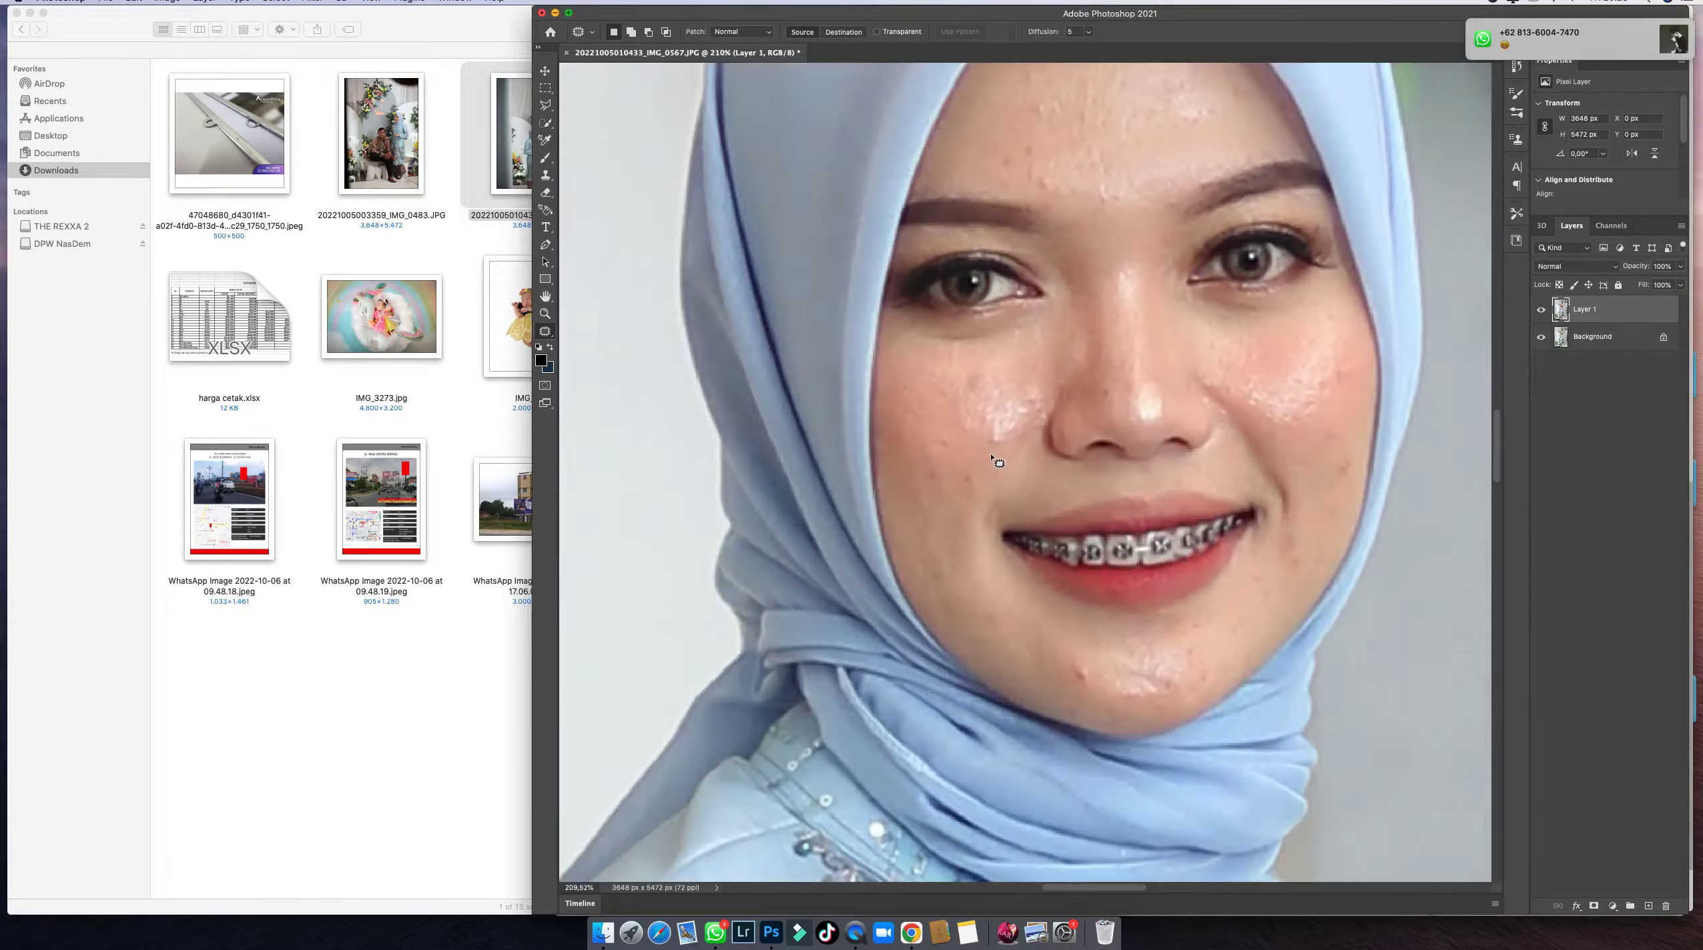
pyautogui.moveTo(959, 486); pyautogui.dragTo(954, 482)
pyautogui.moveTo(964, 482)
pyautogui.mouseDown()
pyautogui.moveTo(957, 422)
pyautogui.moveTo(926, 451)
pyautogui.moveTo(962, 475)
pyautogui.moveTo(916, 527)
pyautogui.moveTo(945, 467)
pyautogui.moveTo(940, 582)
pyautogui.moveTo(934, 515)
pyautogui.moveTo(964, 567)
pyautogui.moveTo(952, 506)
pyautogui.moveTo(918, 533)
pyautogui.moveTo(933, 492)
pyautogui.moveTo(981, 478)
pyautogui.moveTo(1000, 417)
pyautogui.moveTo(934, 421)
pyautogui.mouseUp()
pyautogui.moveTo(978, 430); pyautogui.dragTo(967, 451)
pyautogui.moveTo(930, 471)
pyautogui.mouseDown()
pyautogui.moveTo(941, 443)
pyautogui.moveTo(895, 404)
pyautogui.moveTo(1003, 394)
pyautogui.moveTo(908, 395)
pyautogui.moveTo(934, 408)
pyautogui.mouseUp()
pyautogui.moveTo(971, 383)
pyautogui.mouseDown()
pyautogui.moveTo(927, 431)
pyautogui.moveTo(982, 390)
pyautogui.mouseUp()
pyautogui.click(980, 428)
pyautogui.moveTo(1007, 394)
pyautogui.mouseDown()
pyautogui.moveTo(1016, 433)
pyautogui.moveTo(1035, 384)
pyautogui.mouseUp()
pyautogui.moveTo(1020, 396); pyautogui.dragTo(941, 396)
pyautogui.moveTo(929, 394)
pyautogui.mouseDown()
pyautogui.moveTo(1002, 369)
pyautogui.moveTo(959, 377)
pyautogui.moveTo(949, 458)
pyautogui.moveTo(974, 412)
pyautogui.mouseUp()
pyautogui.click(908, 437)
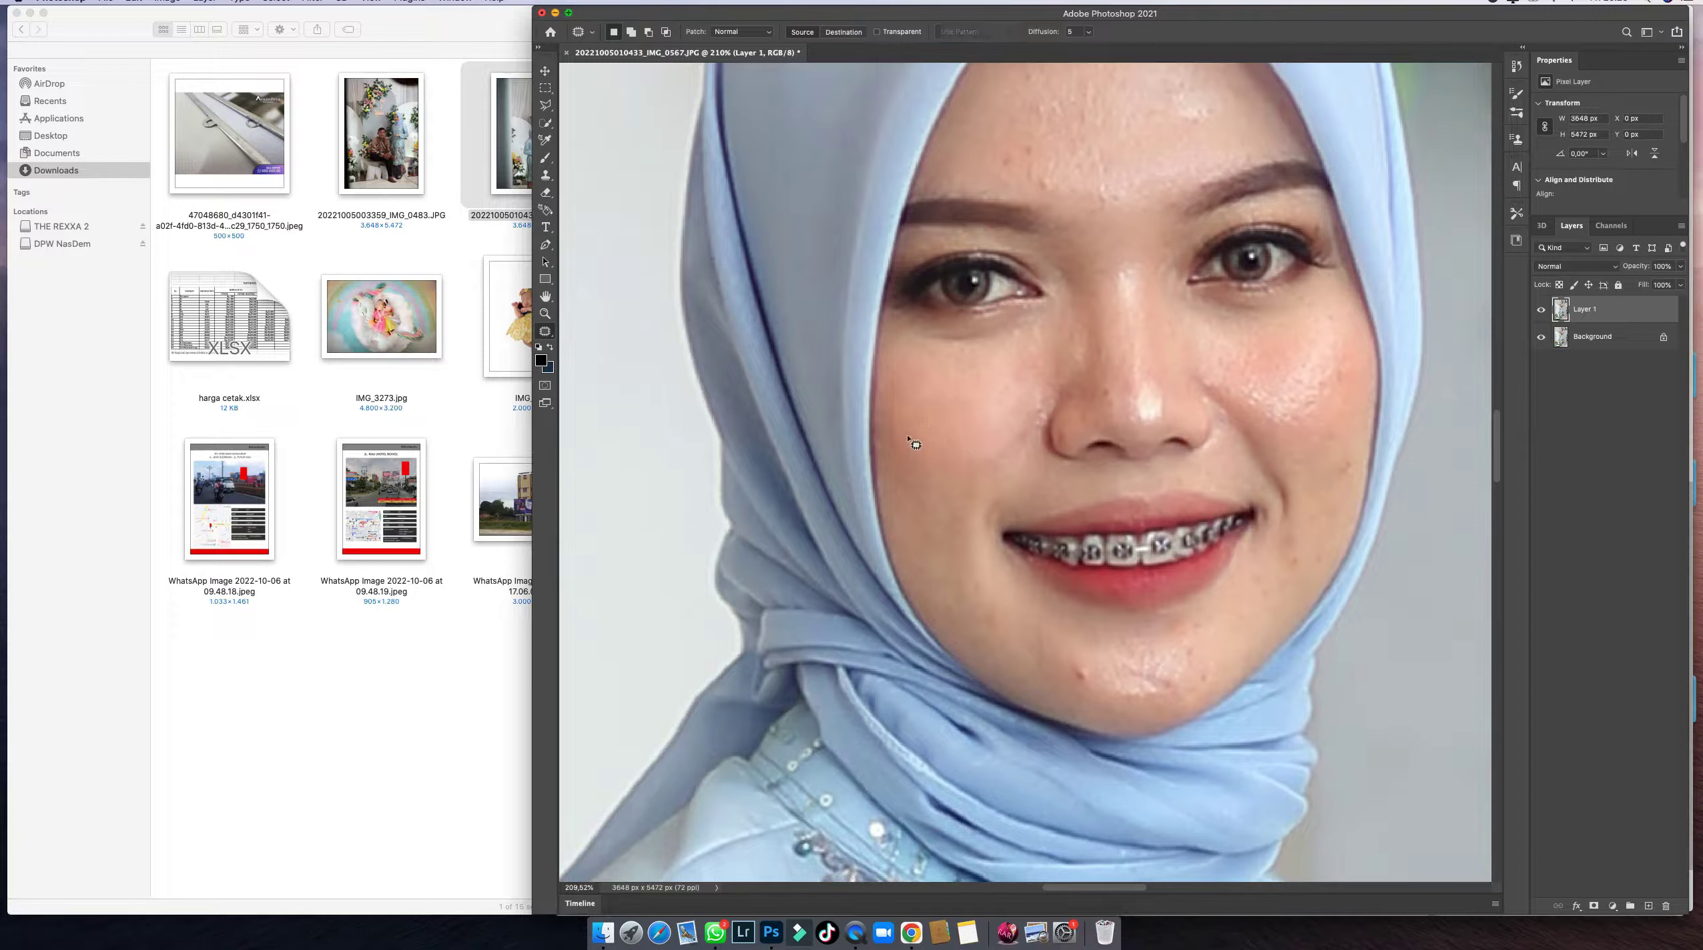
pyautogui.moveTo(887, 455); pyautogui.dragTo(898, 410)
pyautogui.moveTo(902, 427); pyautogui.dragTo(941, 432)
# Patch the blemishes and shiny highlight on the chin with clean nearby skin.
pyautogui.moveTo(1073, 670); pyautogui.dragTo(1076, 672)
pyautogui.moveTo(1077, 682)
pyautogui.mouseDown()
pyautogui.moveTo(1072, 696)
pyautogui.moveTo(1078, 660)
pyautogui.mouseUp()
pyautogui.click(1090, 630)
pyautogui.moveTo(1183, 692)
pyautogui.mouseDown()
pyautogui.moveTo(1196, 608)
pyautogui.moveTo(1094, 629)
pyautogui.mouseUp()
pyautogui.click(1180, 630)
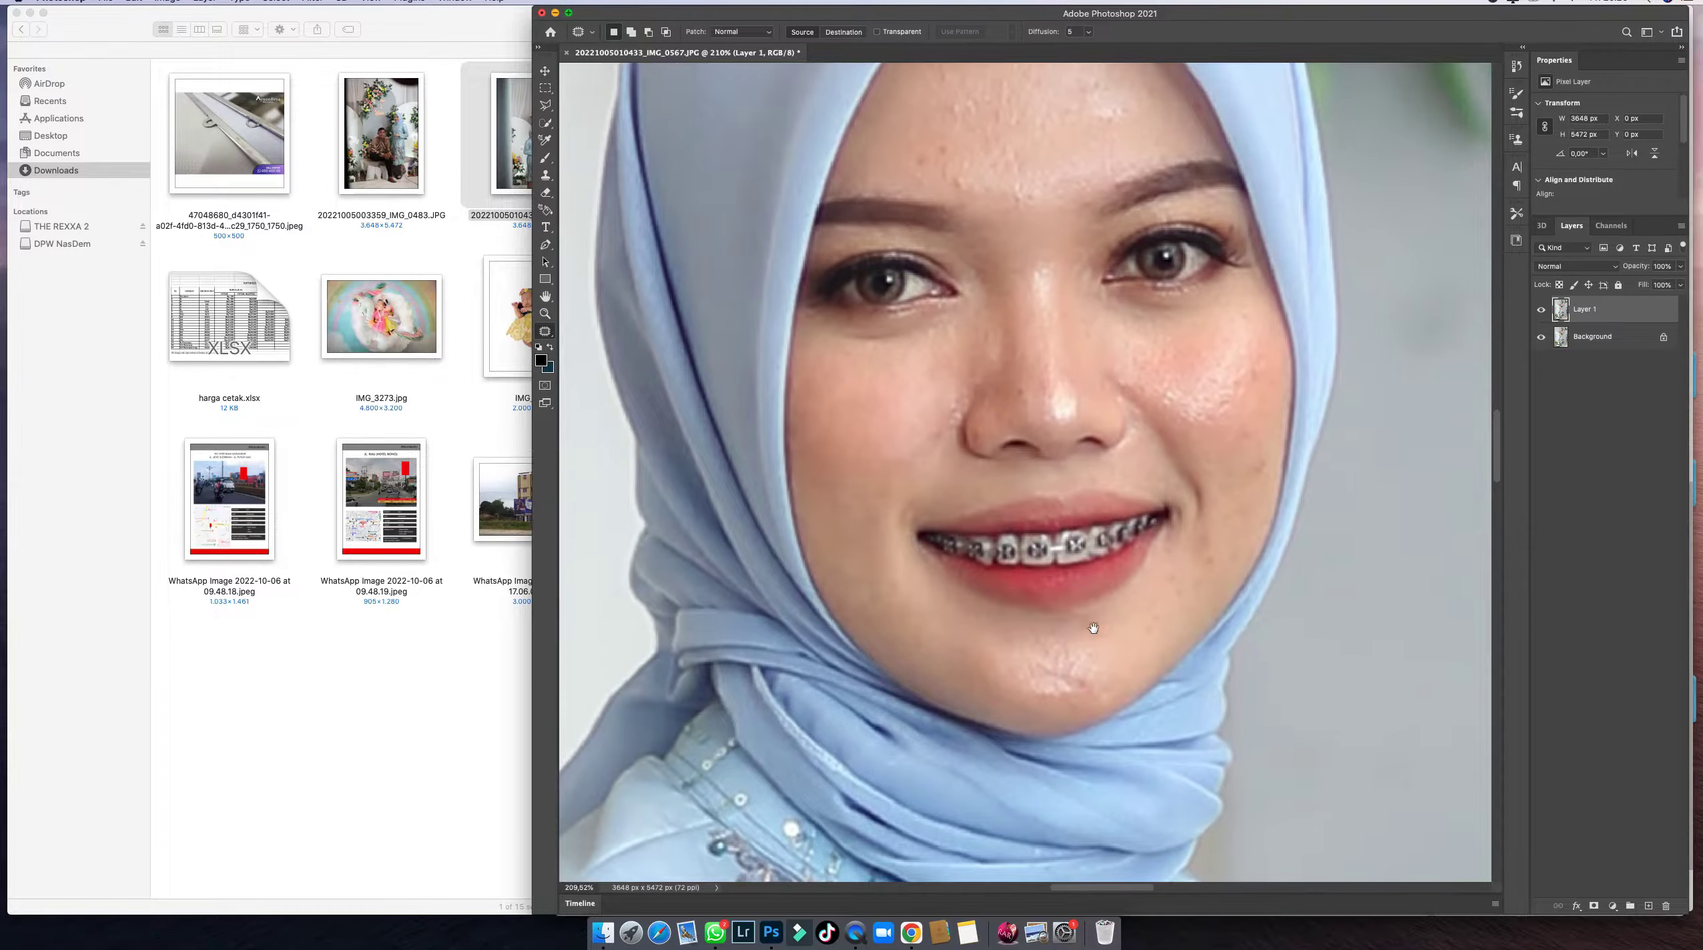
pyautogui.moveTo(1045, 680)
pyautogui.mouseDown()
pyautogui.moveTo(1093, 693)
pyautogui.moveTo(1061, 662)
pyautogui.mouseUp()
pyautogui.moveTo(1065, 671)
pyautogui.mouseDown()
pyautogui.moveTo(1083, 706)
pyautogui.moveTo(1088, 683)
pyautogui.moveTo(1035, 680)
pyautogui.moveTo(1104, 669)
pyautogui.moveTo(1066, 658)
pyautogui.moveTo(1100, 618)
pyautogui.moveTo(1077, 629)
pyautogui.moveTo(1152, 640)
pyautogui.moveTo(1158, 611)
pyautogui.moveTo(1088, 676)
pyautogui.moveTo(1110, 701)
pyautogui.moveTo(1091, 632)
pyautogui.moveTo(1137, 626)
pyautogui.moveTo(1072, 638)
pyautogui.mouseUp()
pyautogui.click(1113, 651)
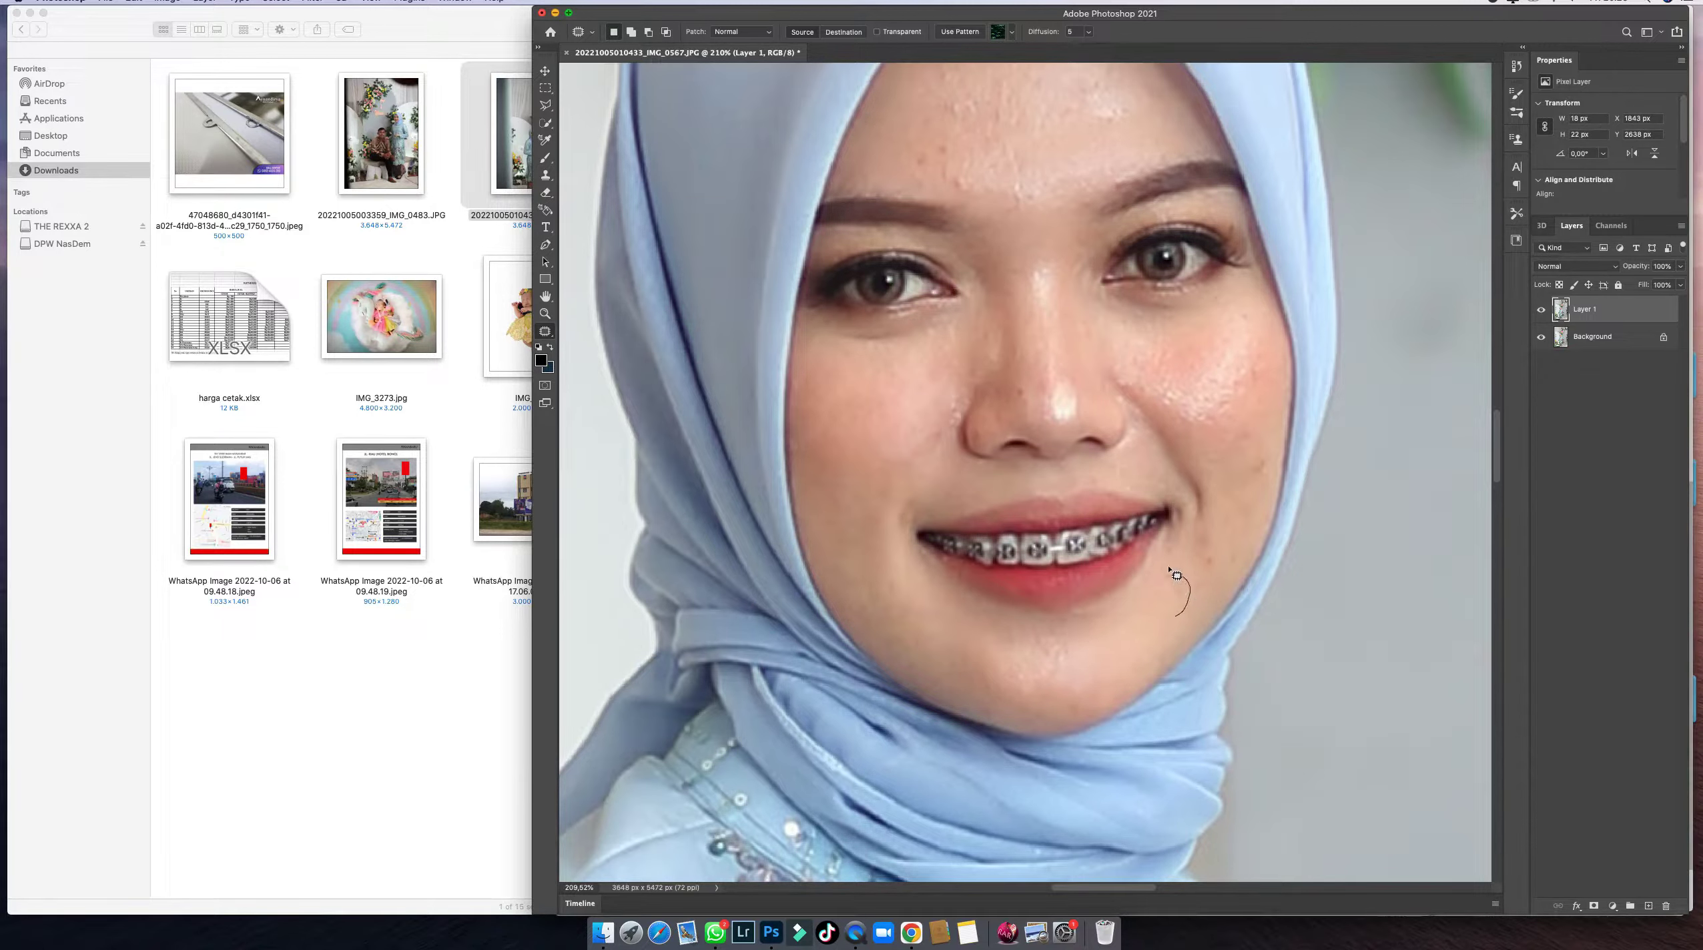
# Patch the spots beside the mouth and on the cheek at the image's right side with clean skin.
pyautogui.moveTo(1169, 567)
pyautogui.mouseDown()
pyautogui.moveTo(1159, 596)
pyautogui.moveTo(1222, 558)
pyautogui.moveTo(1202, 587)
pyautogui.mouseUp()
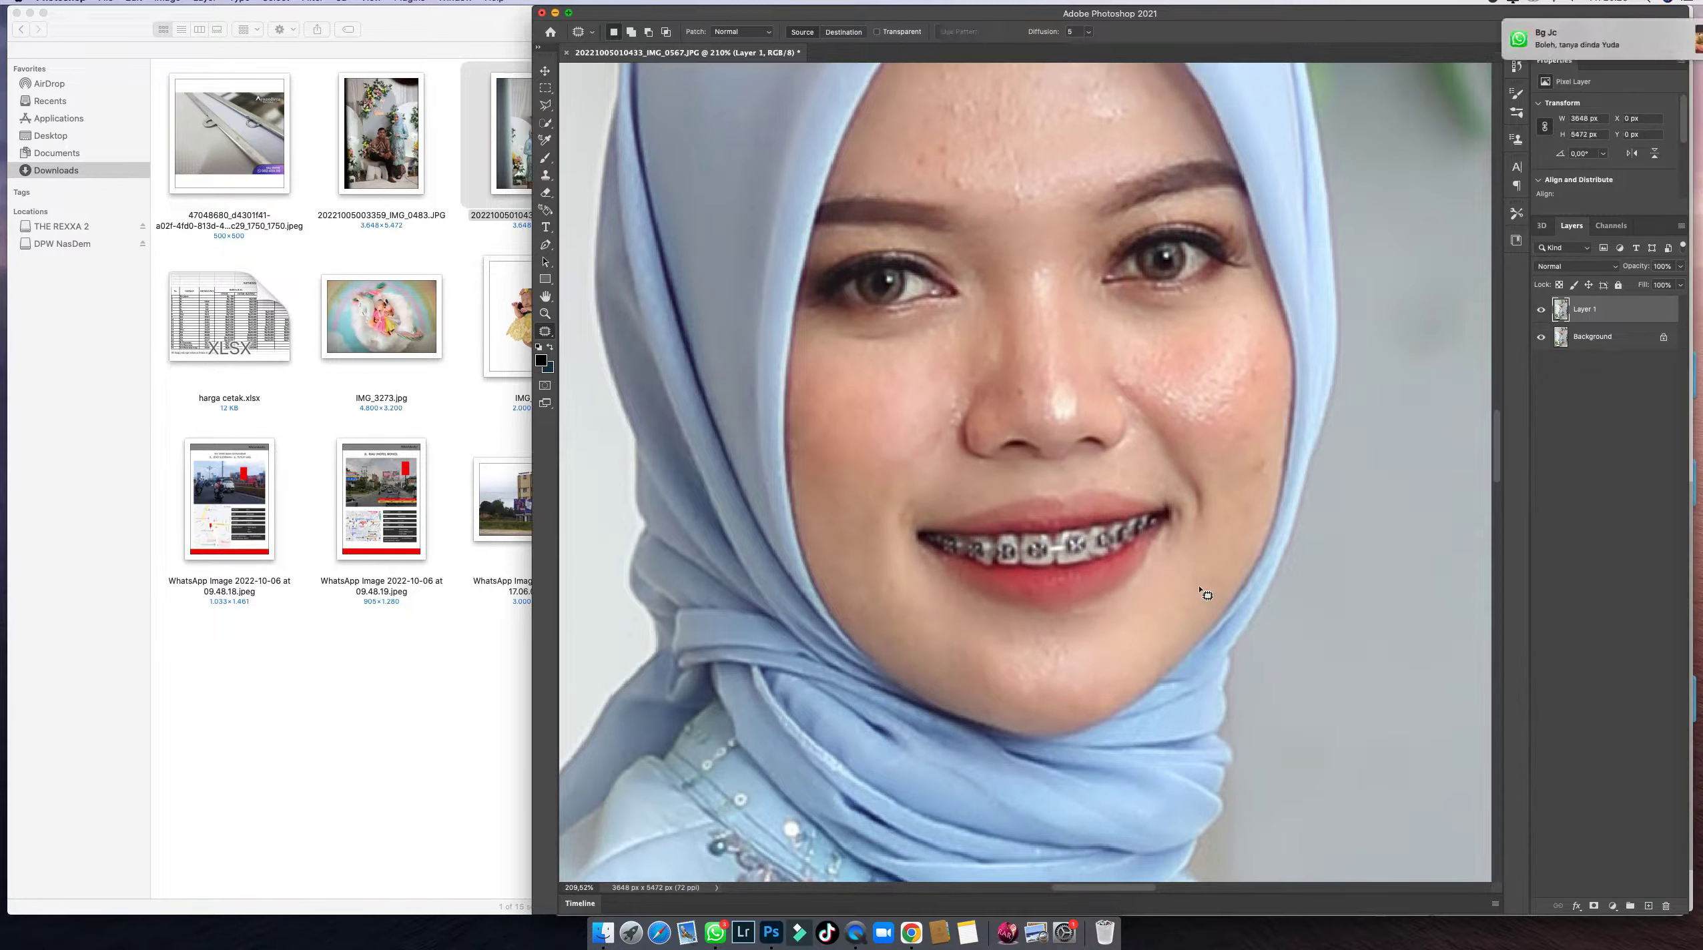
pyautogui.moveTo(1252, 487); pyautogui.dragTo(1235, 459)
pyautogui.click(1222, 469)
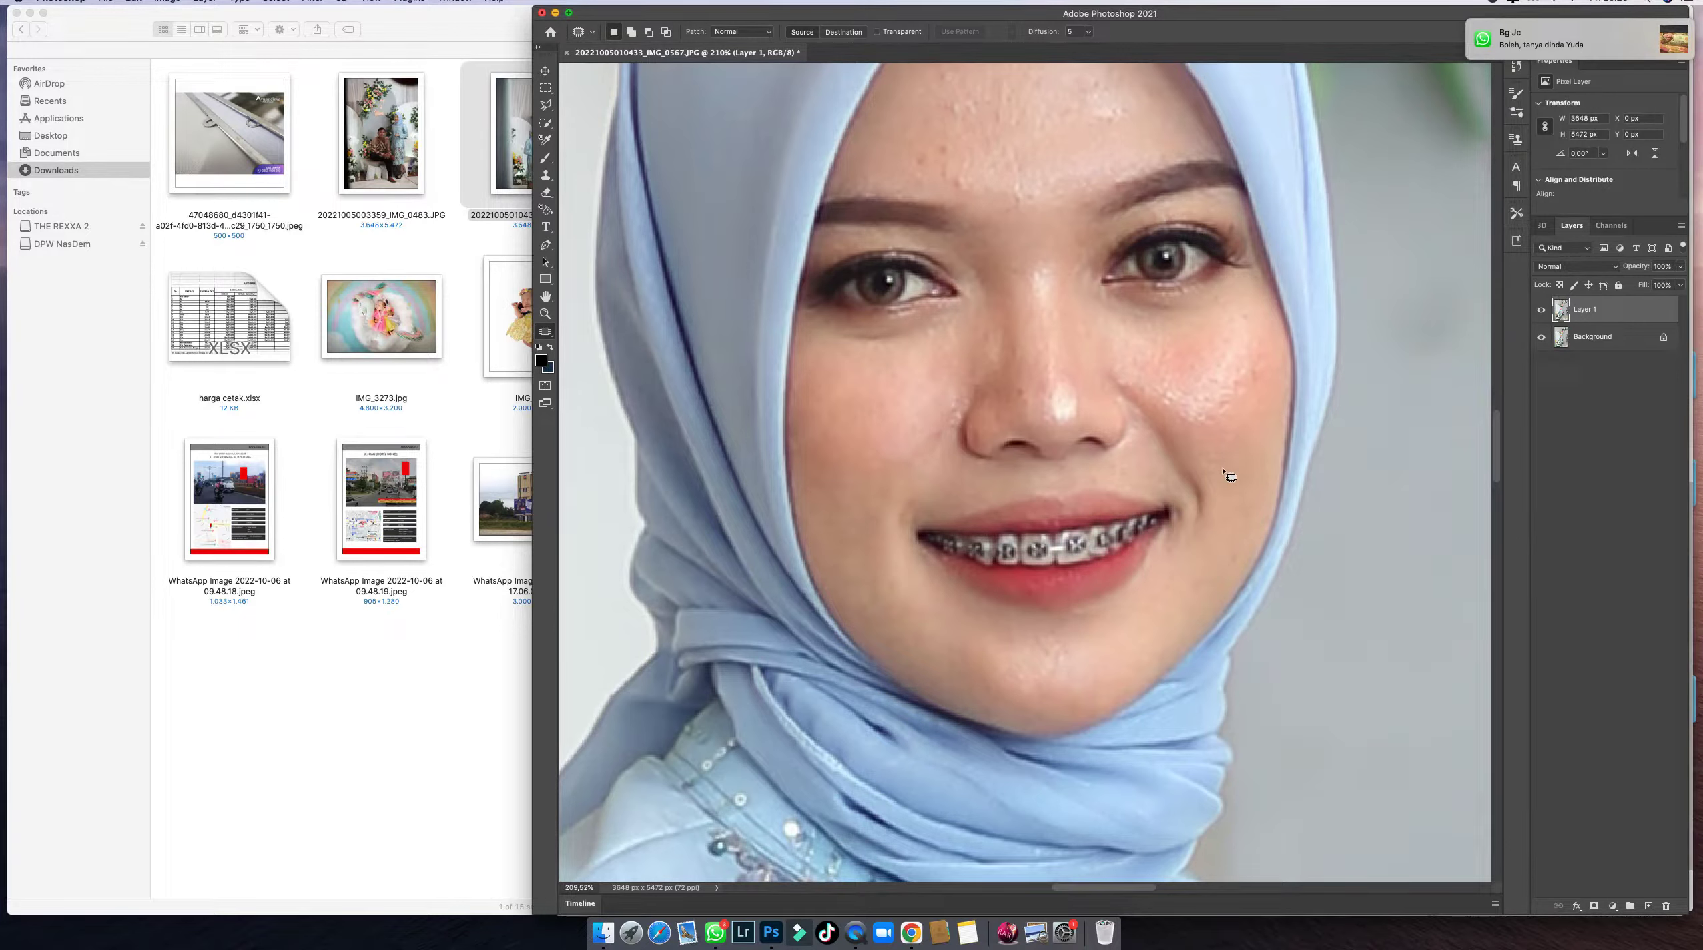
pyautogui.moveTo(1257, 363); pyautogui.dragTo(1202, 401)
pyautogui.moveTo(1228, 387)
pyautogui.mouseDown()
pyautogui.moveTo(1236, 403)
pyautogui.moveTo(1232, 380)
pyautogui.moveTo(1210, 382)
pyautogui.moveTo(1232, 399)
pyautogui.mouseUp()
pyautogui.click(1236, 425)
# Patch the blemishes and shine across the forehead, and merge the retouched layer into the background.
pyautogui.scroll(5, 1105, 312)
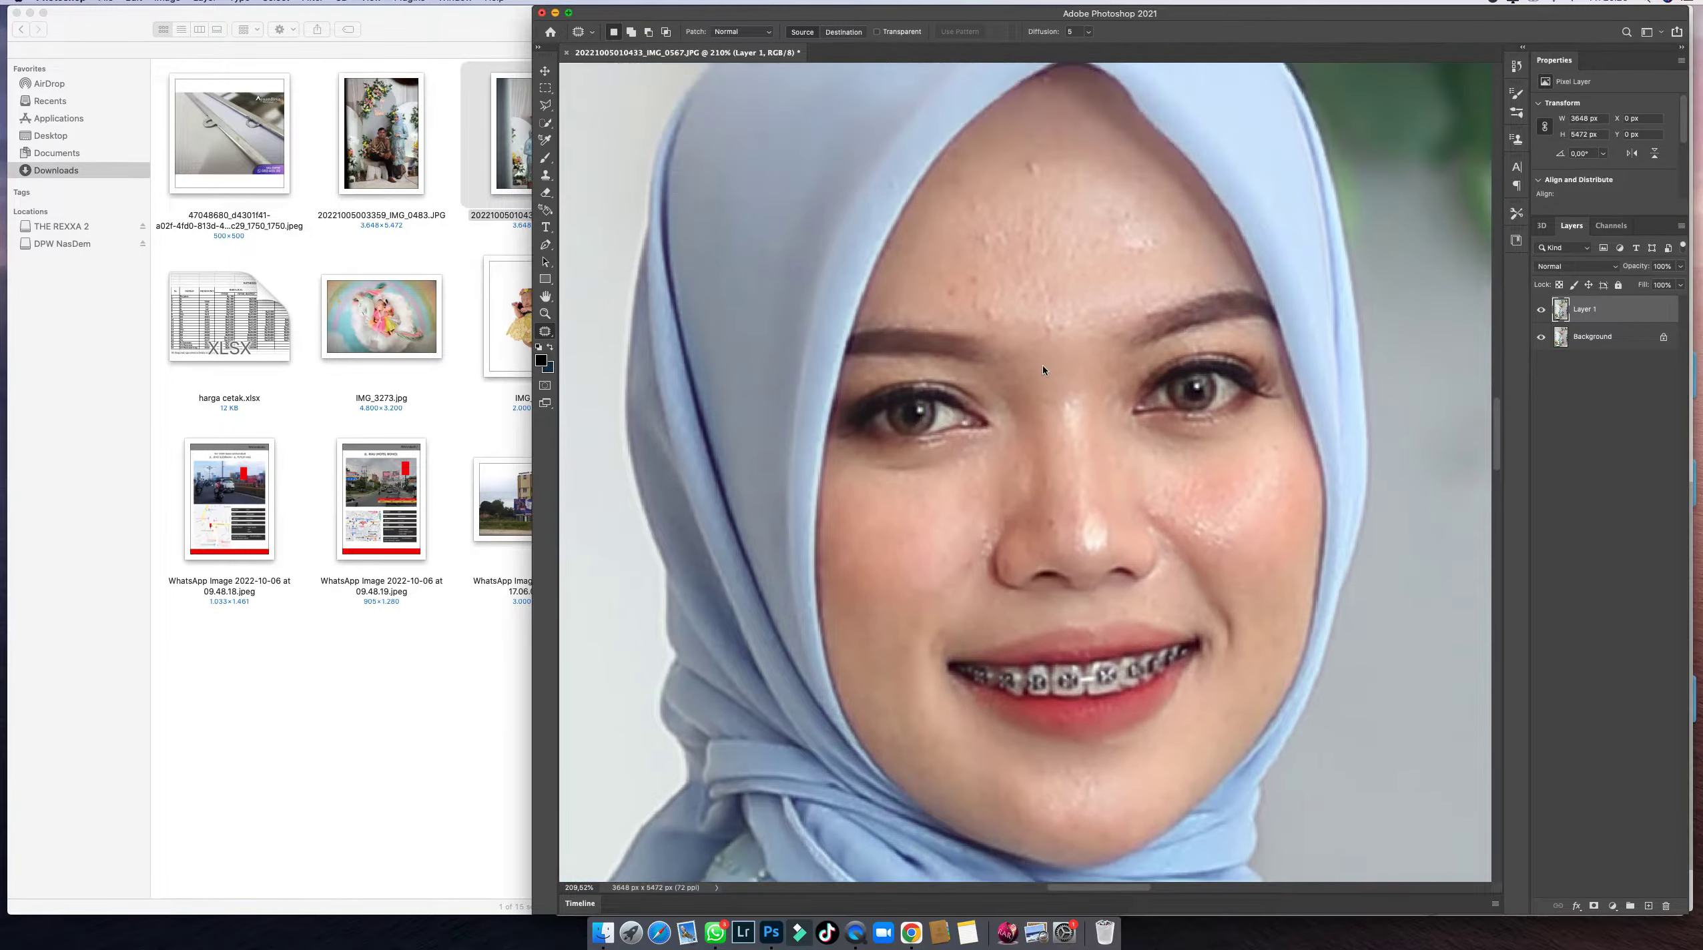
pyautogui.moveTo(950, 317)
pyautogui.mouseDown()
pyautogui.moveTo(979, 289)
pyautogui.moveTo(994, 349)
pyautogui.moveTo(998, 295)
pyautogui.moveTo(968, 301)
pyautogui.moveTo(1027, 260)
pyautogui.moveTo(954, 291)
pyautogui.mouseUp()
pyautogui.moveTo(981, 277)
pyautogui.mouseDown()
pyautogui.moveTo(991, 300)
pyautogui.moveTo(982, 227)
pyautogui.moveTo(957, 231)
pyautogui.mouseUp()
pyautogui.moveTo(1028, 253)
pyautogui.mouseDown()
pyautogui.moveTo(1023, 277)
pyautogui.moveTo(1006, 201)
pyautogui.moveTo(991, 233)
pyautogui.mouseUp()
pyautogui.moveTo(1028, 236)
pyautogui.mouseDown()
pyautogui.moveTo(987, 324)
pyautogui.moveTo(1045, 288)
pyautogui.mouseUp()
pyautogui.moveTo(1040, 325)
pyautogui.mouseDown()
pyautogui.moveTo(1028, 247)
pyautogui.moveTo(1076, 194)
pyautogui.moveTo(1059, 196)
pyautogui.mouseUp()
pyautogui.moveTo(1051, 261)
pyautogui.mouseDown()
pyautogui.moveTo(1011, 198)
pyautogui.moveTo(971, 194)
pyautogui.moveTo(987, 262)
pyautogui.mouseUp()
pyautogui.moveTo(981, 220); pyautogui.dragTo(1007, 277)
pyautogui.moveTo(1021, 326)
pyautogui.mouseDown()
pyautogui.moveTo(1048, 367)
pyautogui.moveTo(1066, 285)
pyautogui.moveTo(1128, 233)
pyautogui.moveTo(1055, 268)
pyautogui.moveTo(1195, 283)
pyautogui.moveTo(1120, 223)
pyautogui.mouseUp()
pyautogui.click(1054, 268)
pyautogui.moveTo(1119, 223)
pyautogui.mouseDown()
pyautogui.moveTo(1075, 220)
pyautogui.moveTo(1062, 281)
pyautogui.mouseUp()
pyautogui.press('super+d')
pyautogui.moveTo(1153, 273)
pyautogui.mouseDown()
pyautogui.moveTo(1176, 276)
pyautogui.moveTo(1107, 200)
pyautogui.moveTo(1080, 255)
pyautogui.mouseUp()
pyautogui.press('super+d')
pyautogui.scroll(-2, 1073, 260)
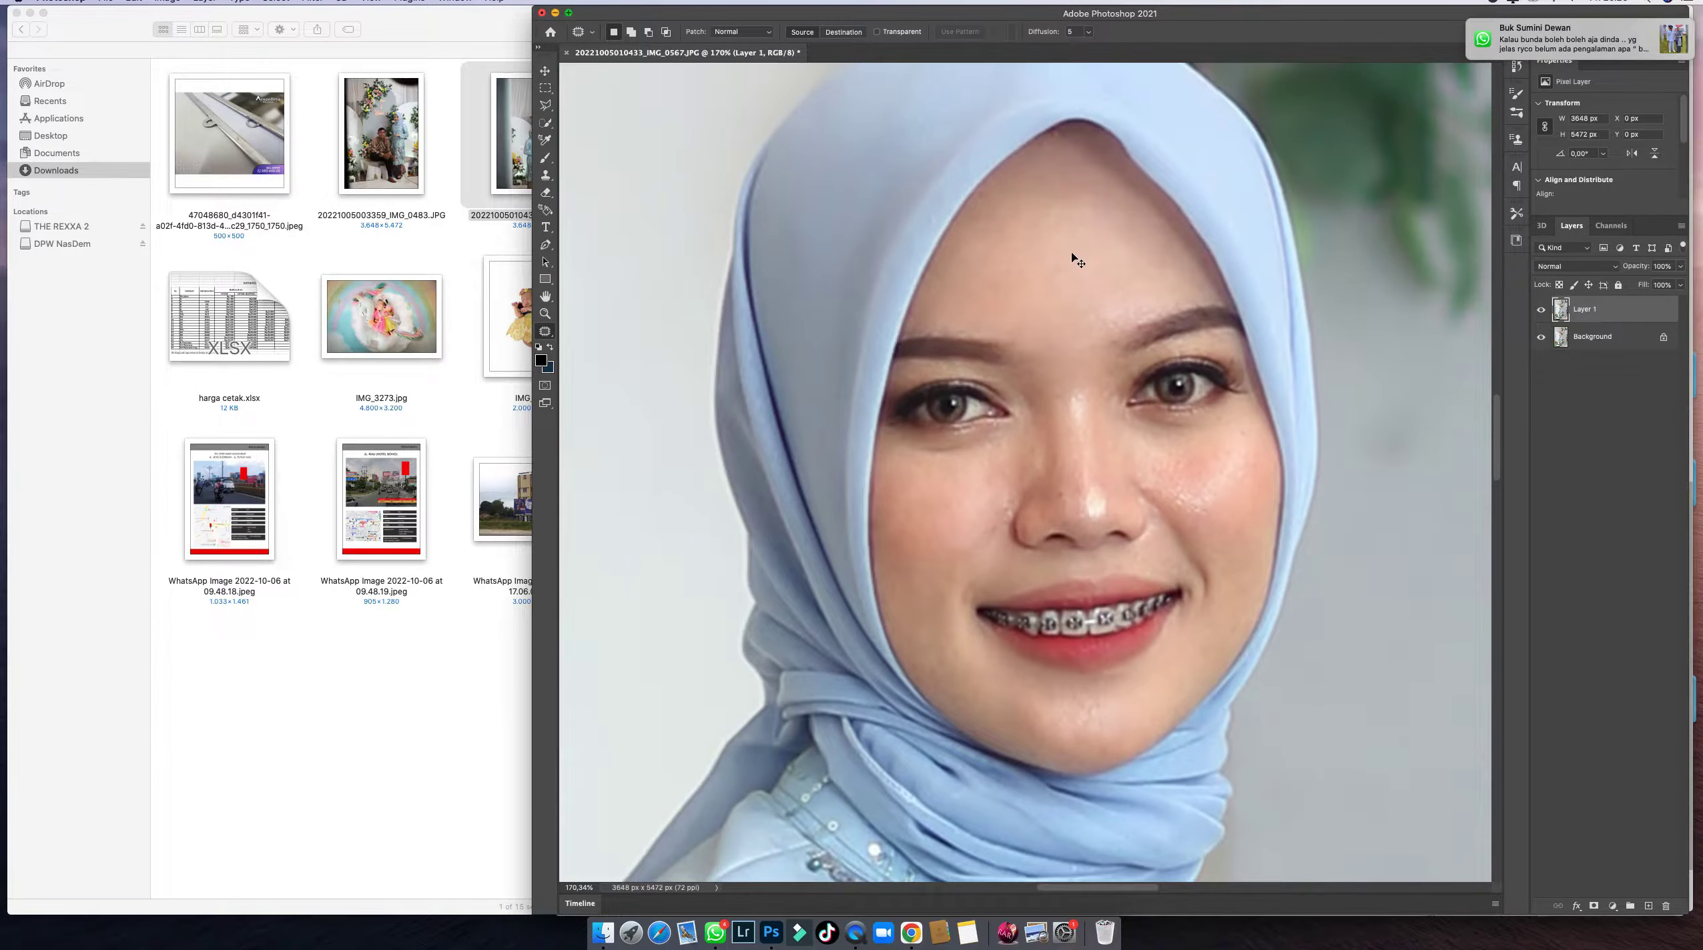
pyautogui.press('super+e')
# Copy the hijab edge above the forehead to a new layer, warp it into a smoother curve, and merge it down.
pyautogui.press('m')
pyautogui.scroll(2, 1078, 264)
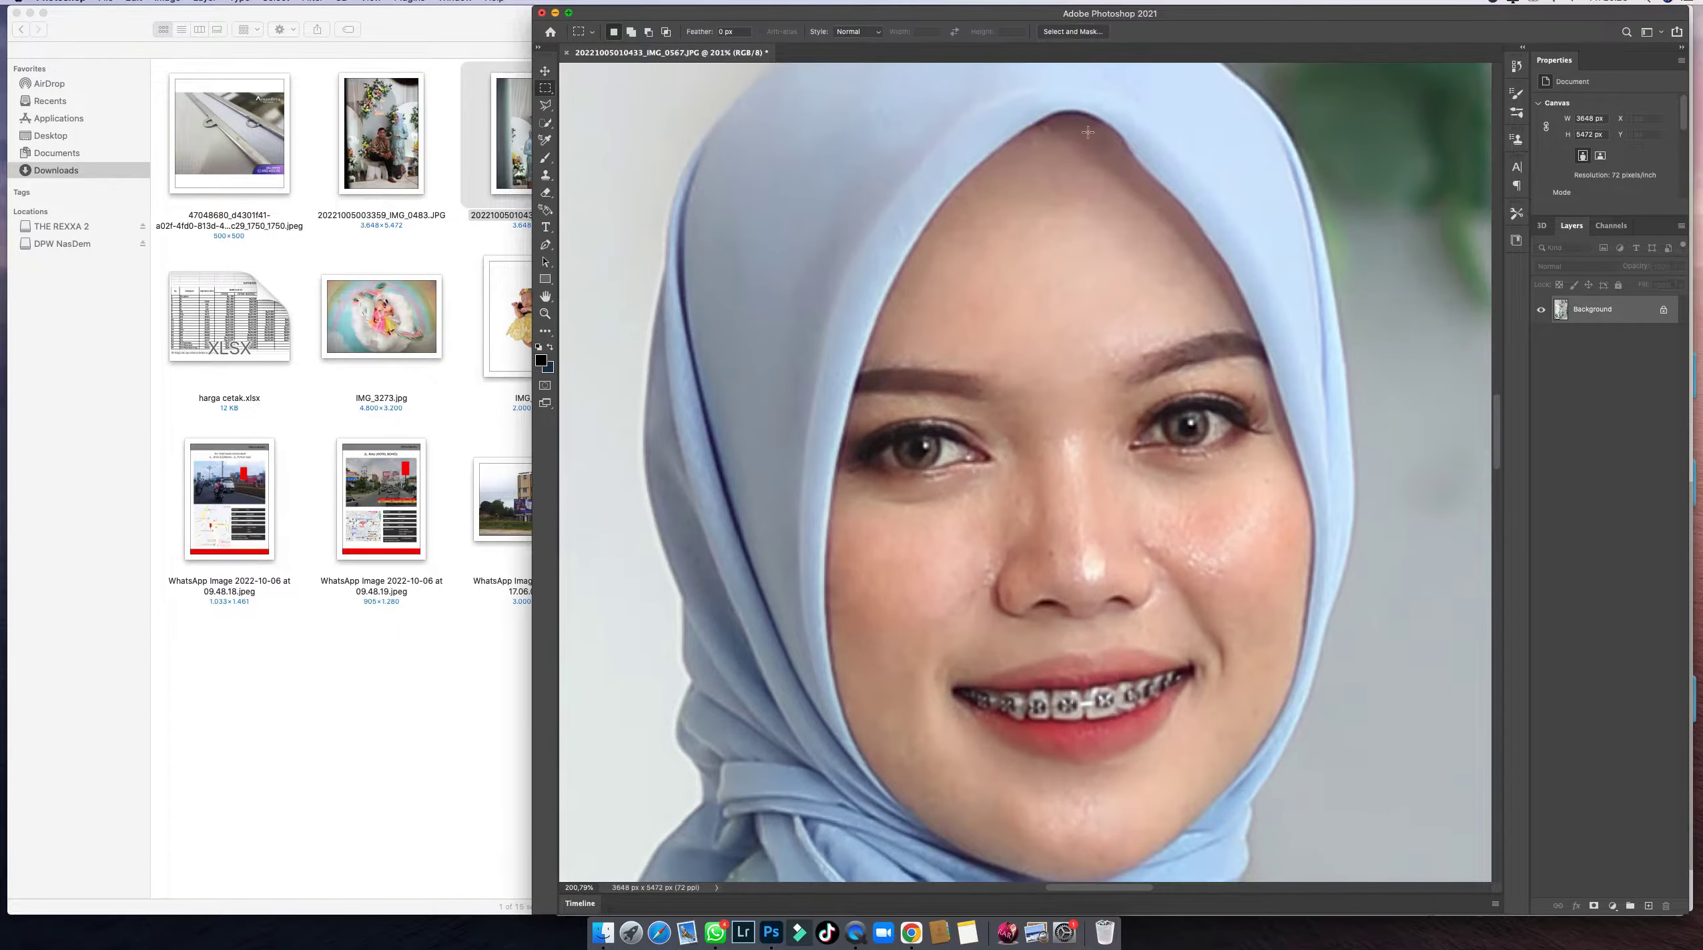
pyautogui.moveTo(1086, 125); pyautogui.dragTo(1198, 237)
pyautogui.press('super+j')
pyautogui.press('super+t')
pyautogui.rightClick(1108, 152)
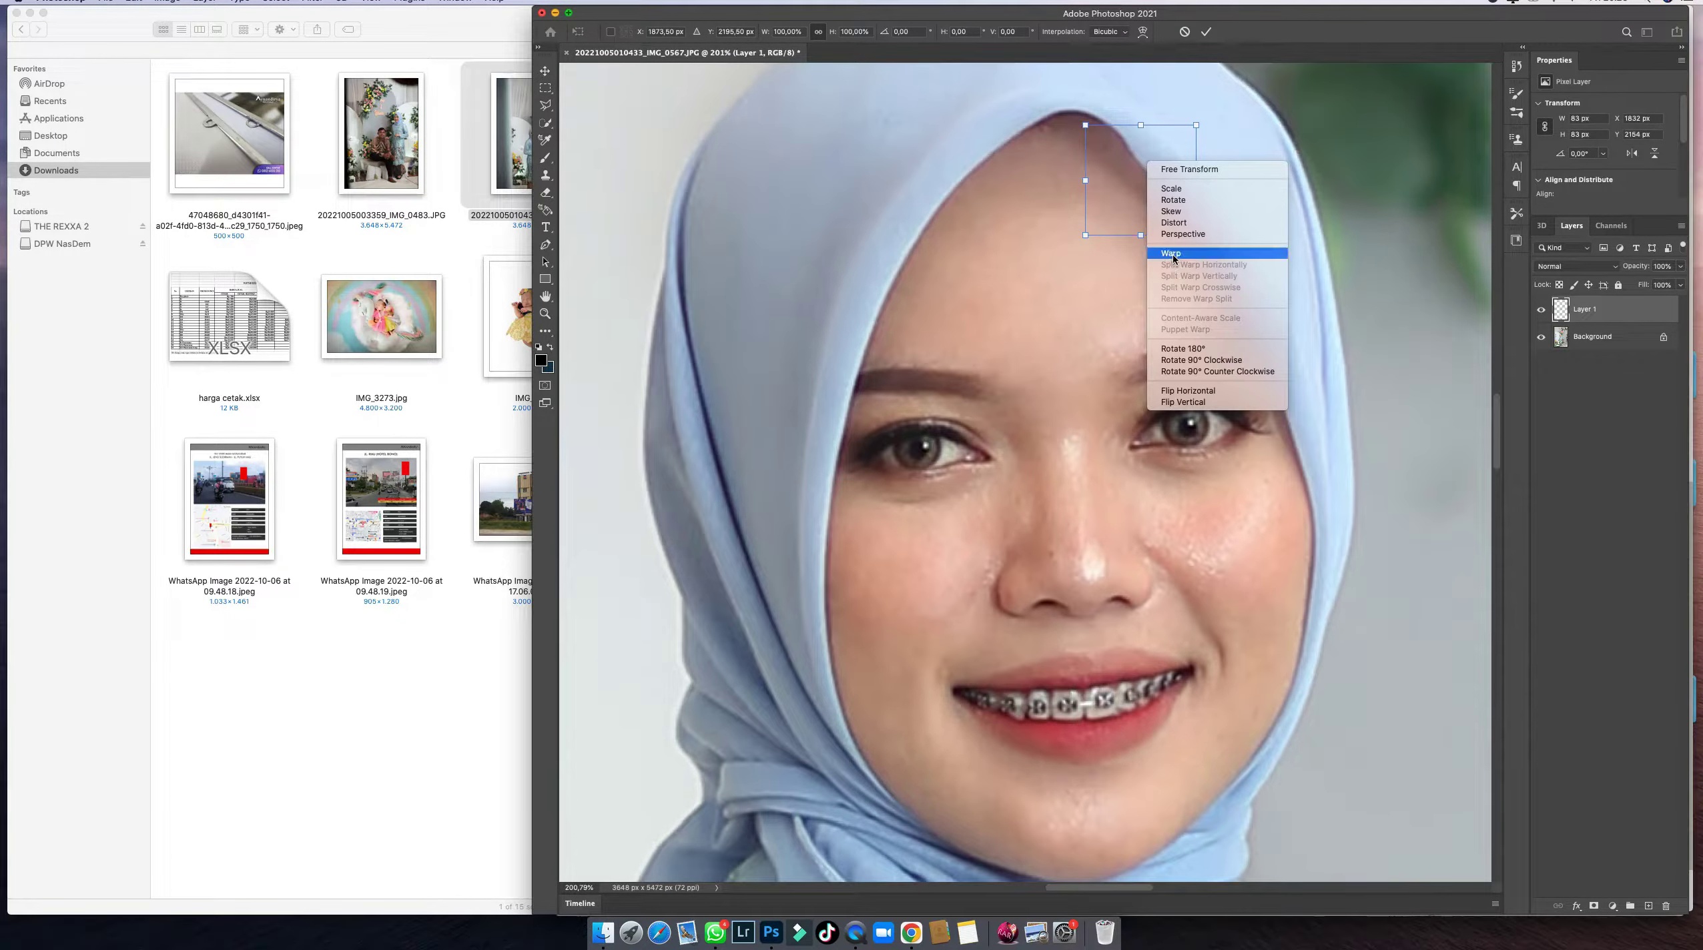
pyautogui.click(1135, 255)
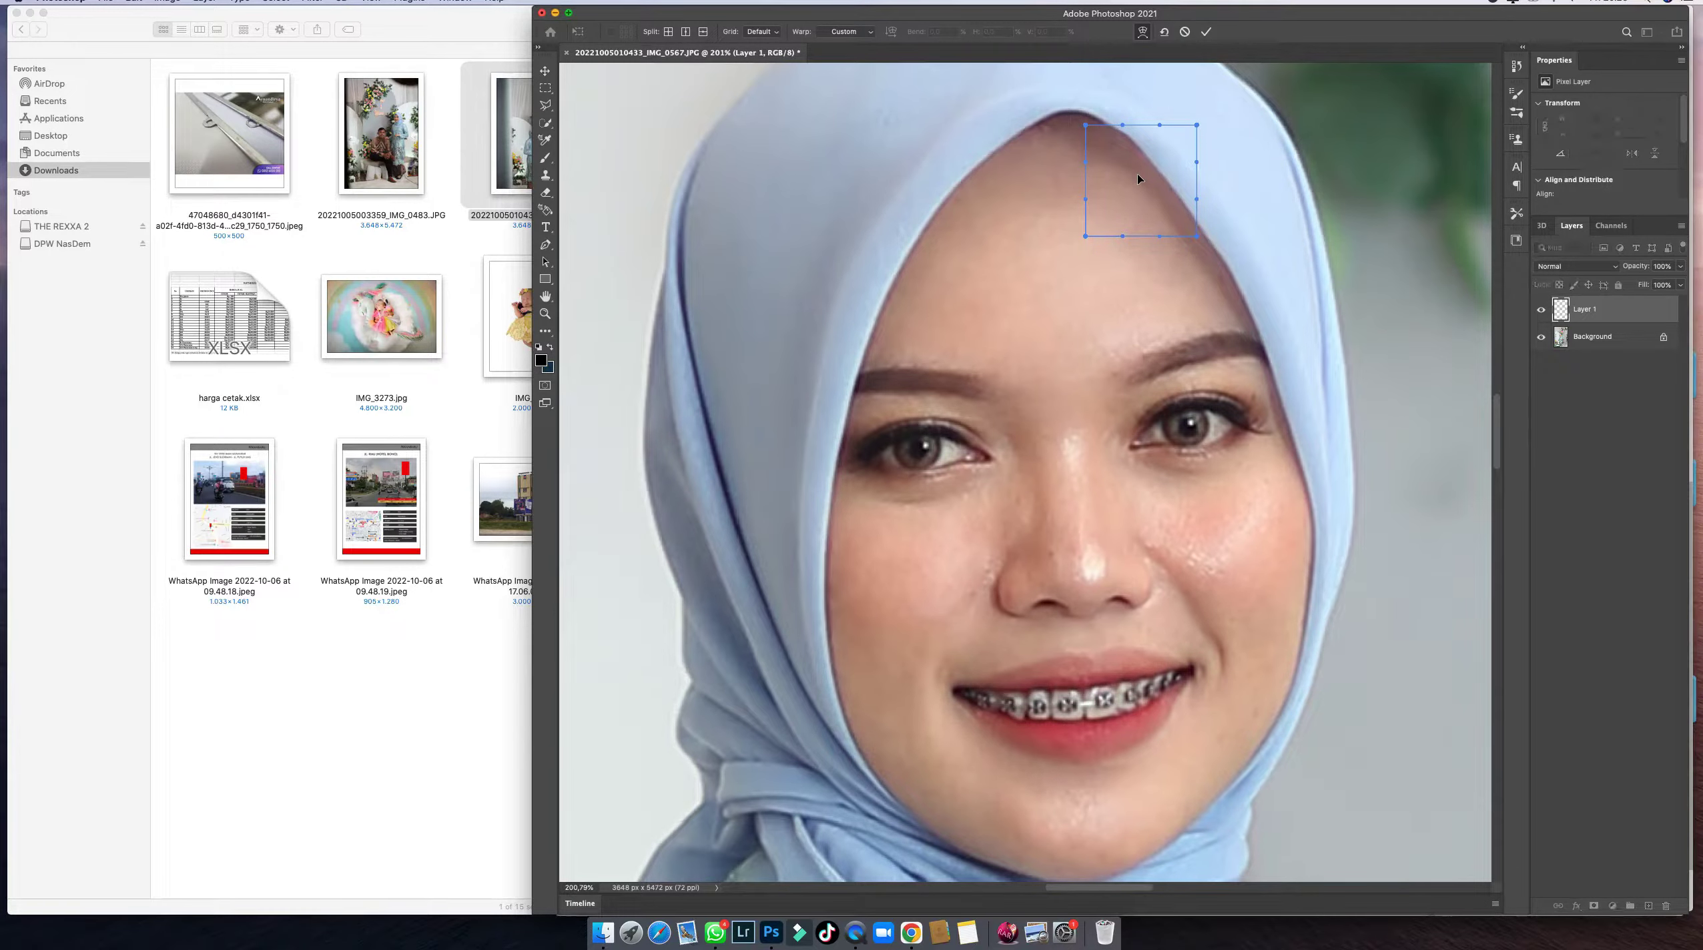
pyautogui.press('Return')
pyautogui.press('super+e')
pyautogui.scroll(-2, 1107, 258)
pyautogui.scroll(-1, 1107, 258)
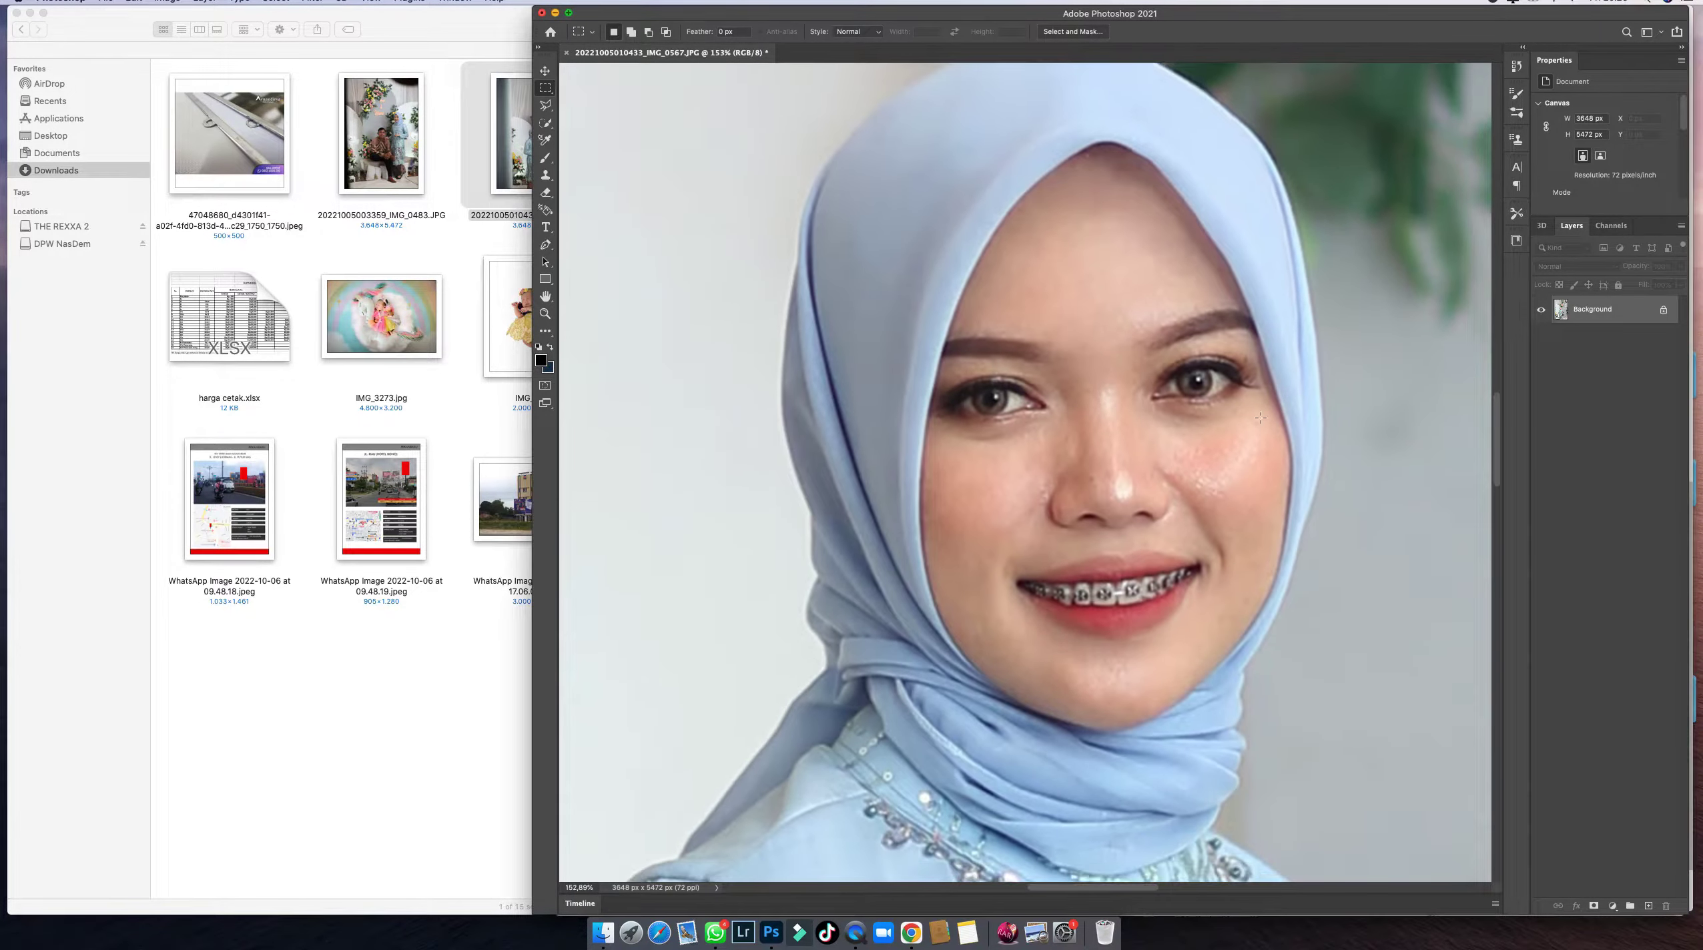
pyautogui.moveTo(1262, 380); pyautogui.dragTo(1318, 514)
pyautogui.press('super+j')
pyautogui.press('super+t')
pyautogui.rightClick(1302, 439)
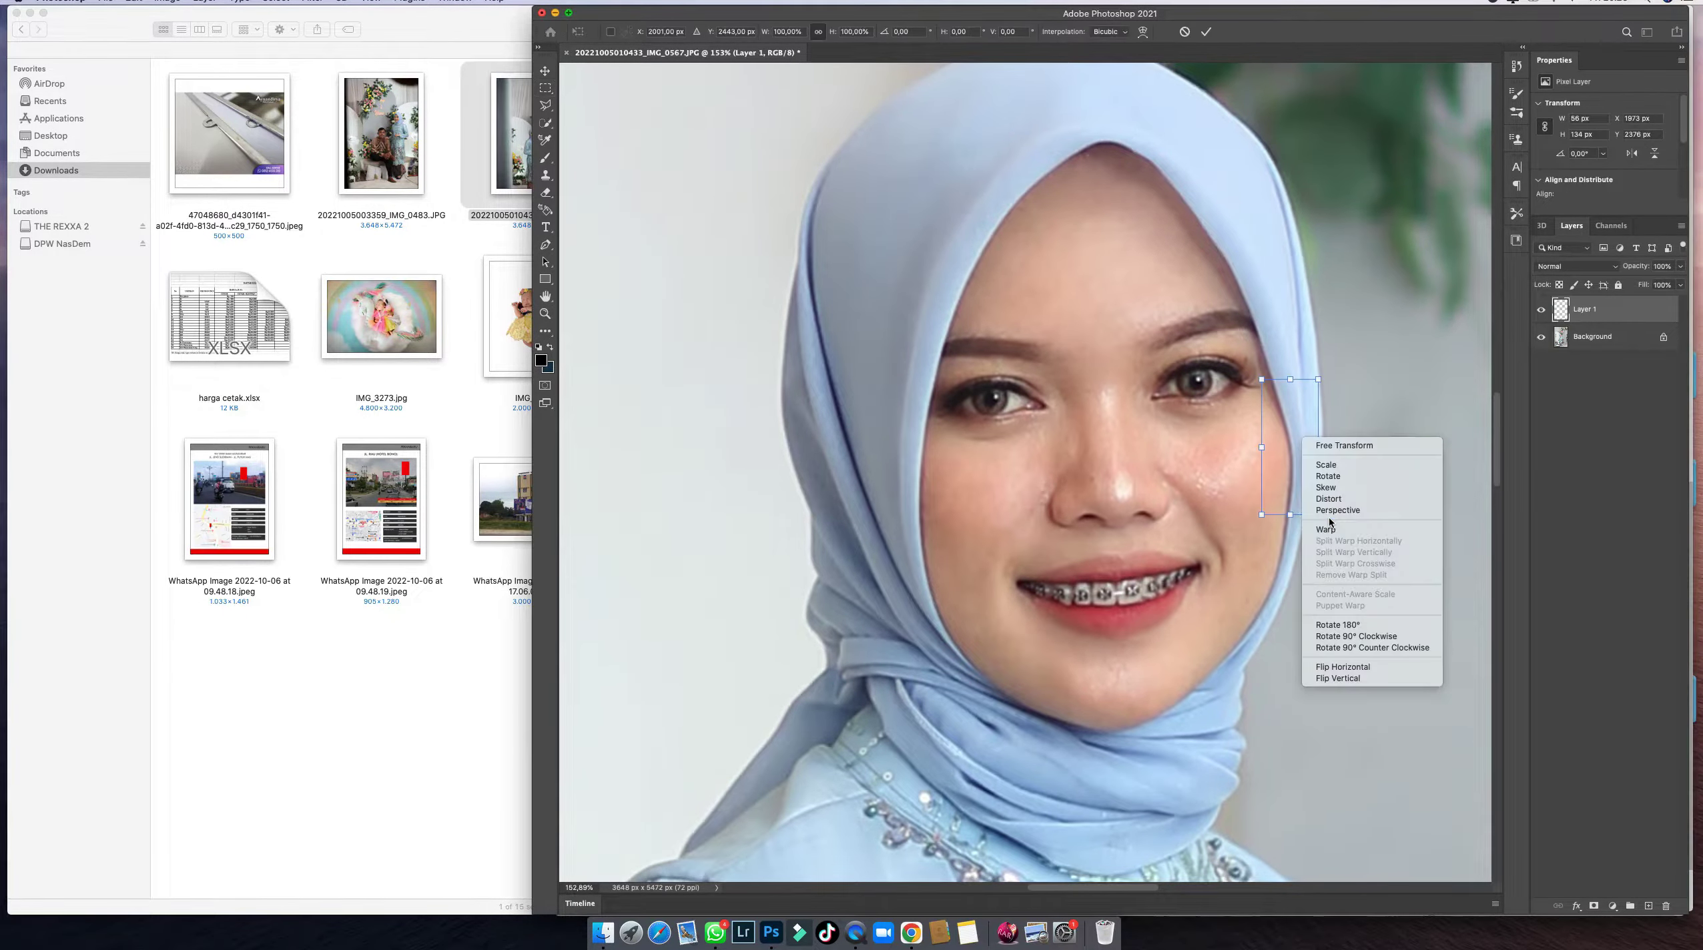
pyautogui.click(1327, 530)
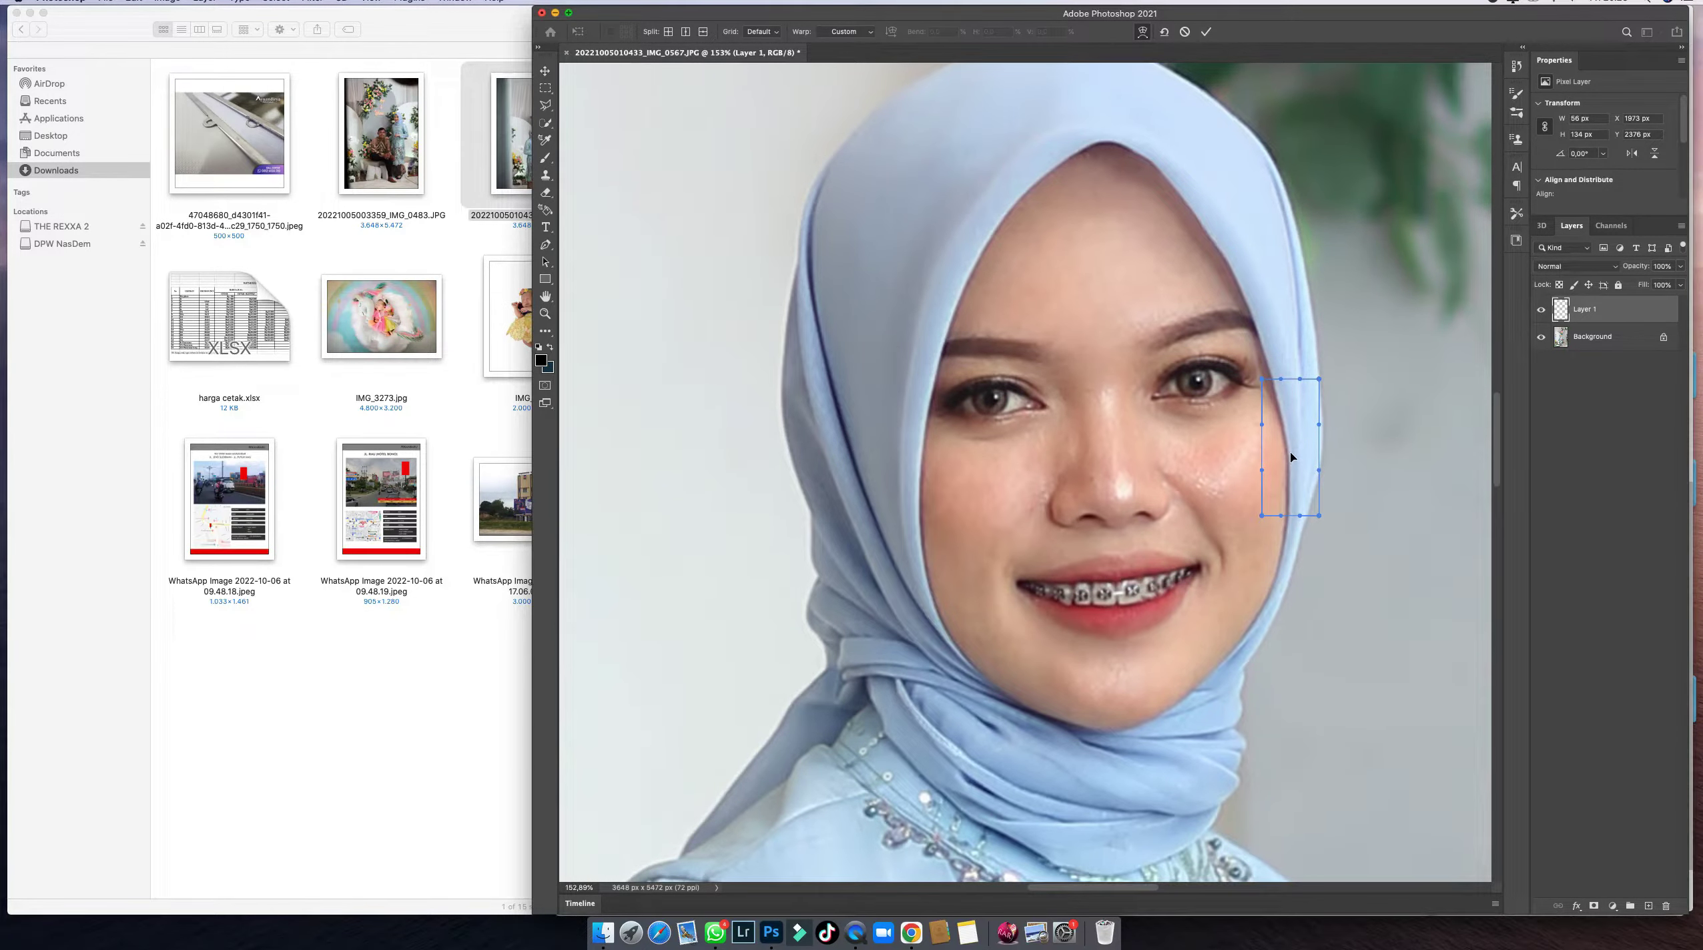
pyautogui.press('Escape')
pyautogui.press('BackSpace')
# Quick-select the face, copy it to a new layer, and smooth its skin with Portraiture's DEFAULT preset.
pyautogui.scroll(-10, 1102, 495)
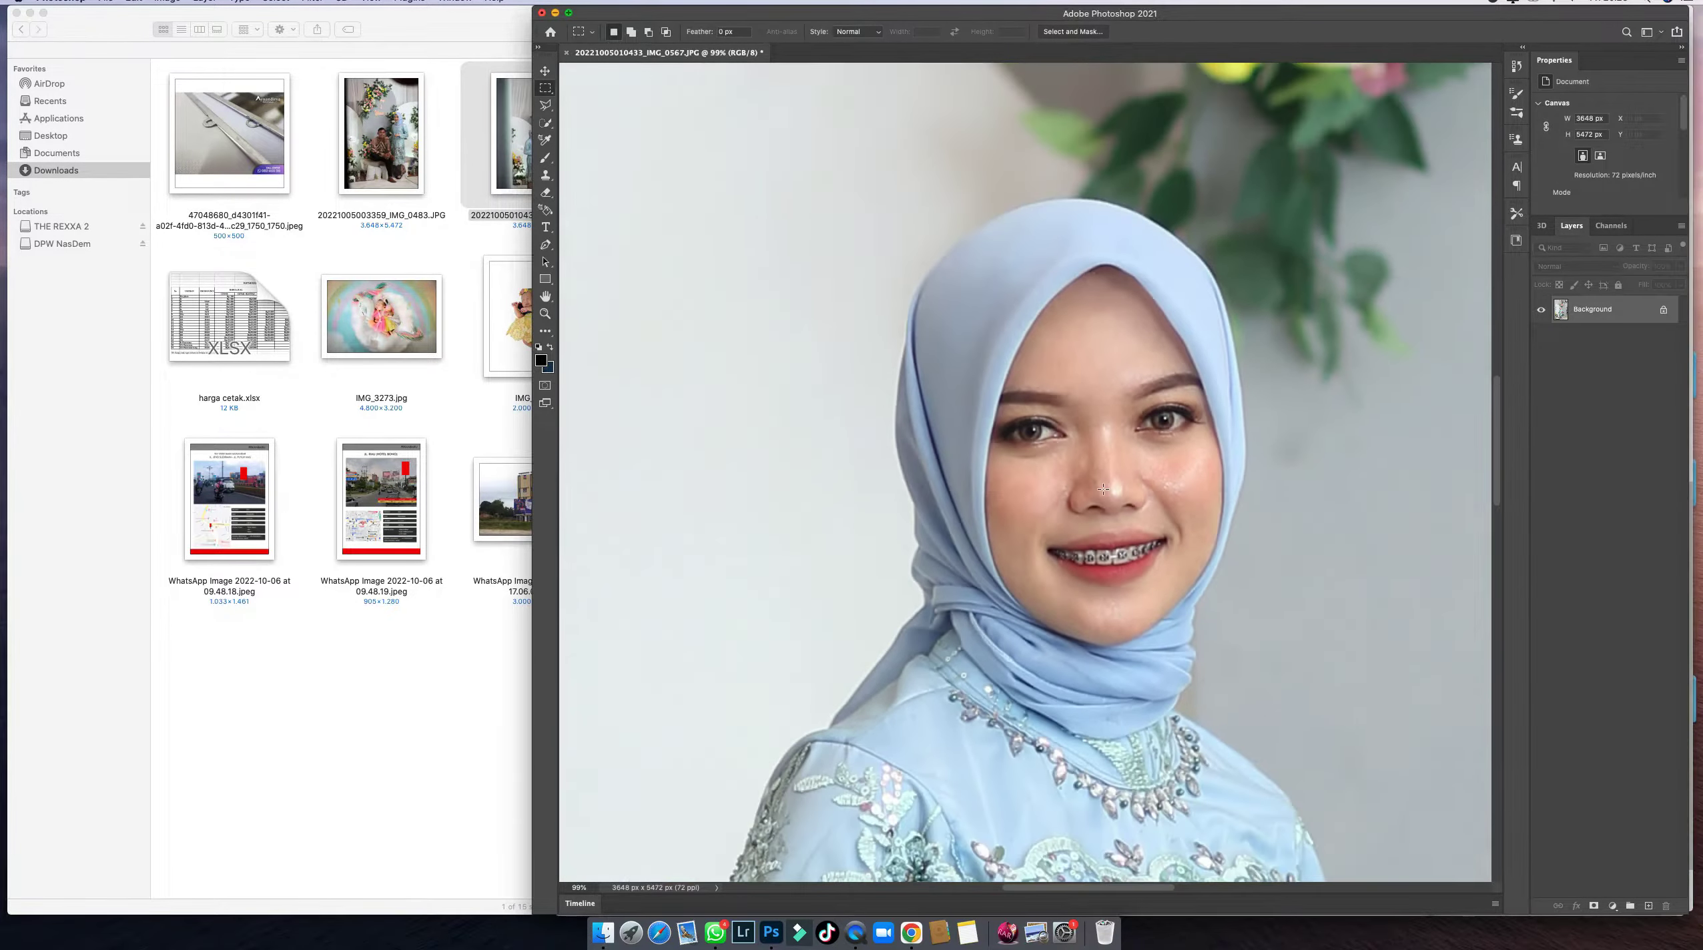
pyautogui.click(546, 125)
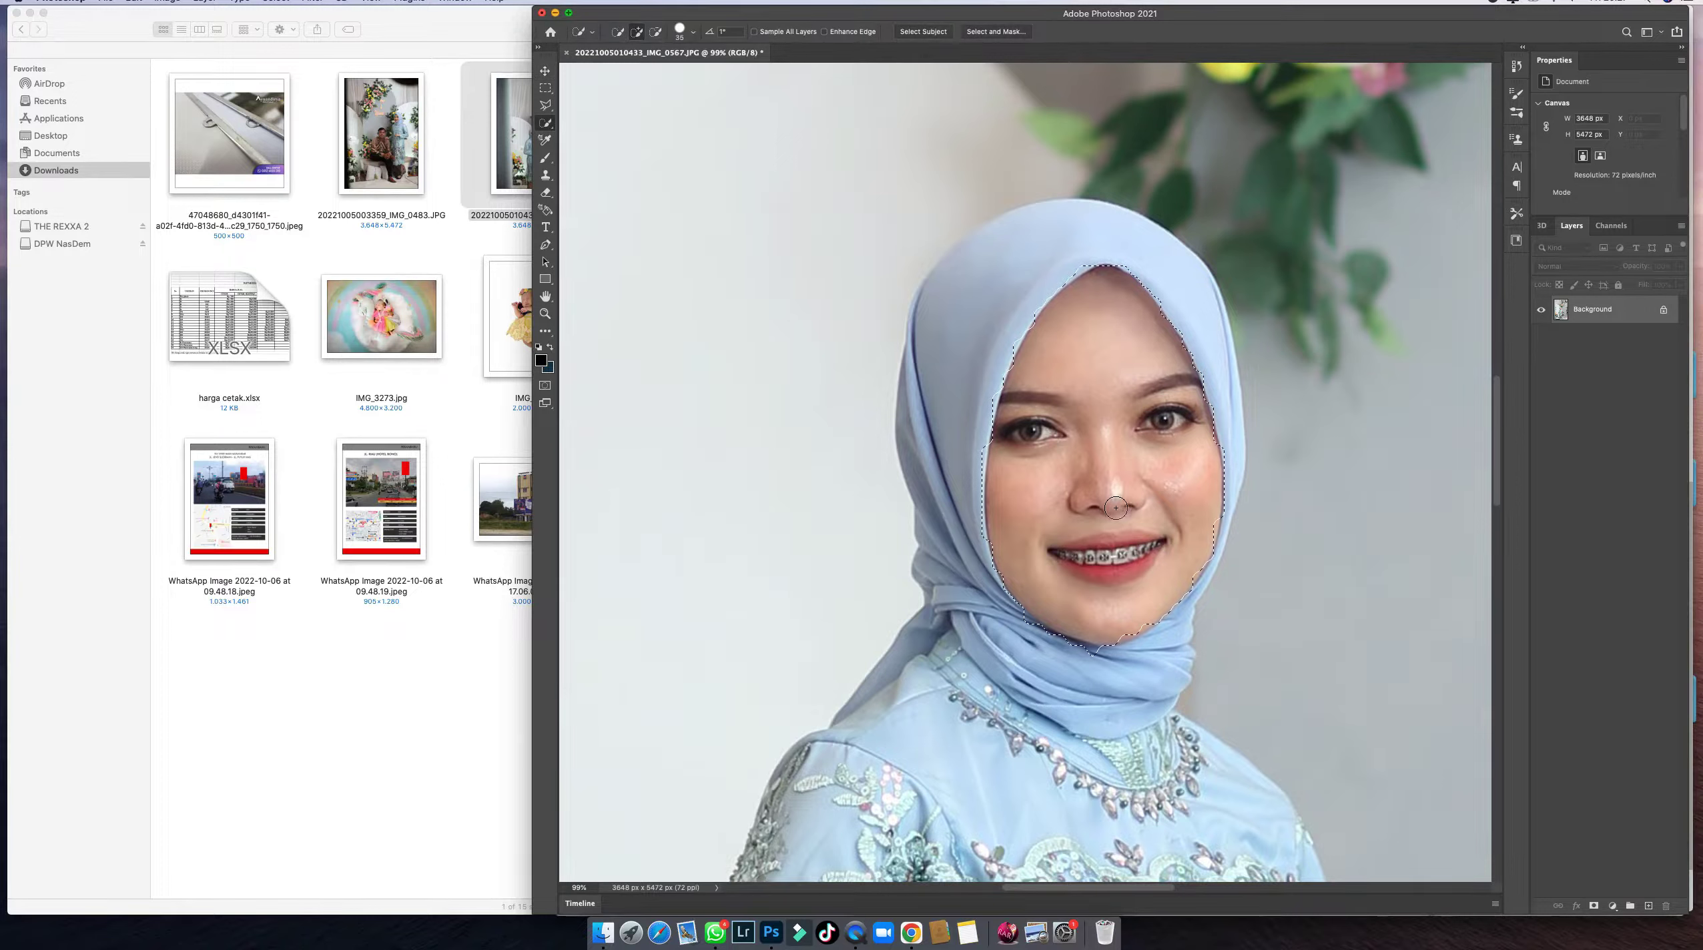
pyautogui.press('super+z')
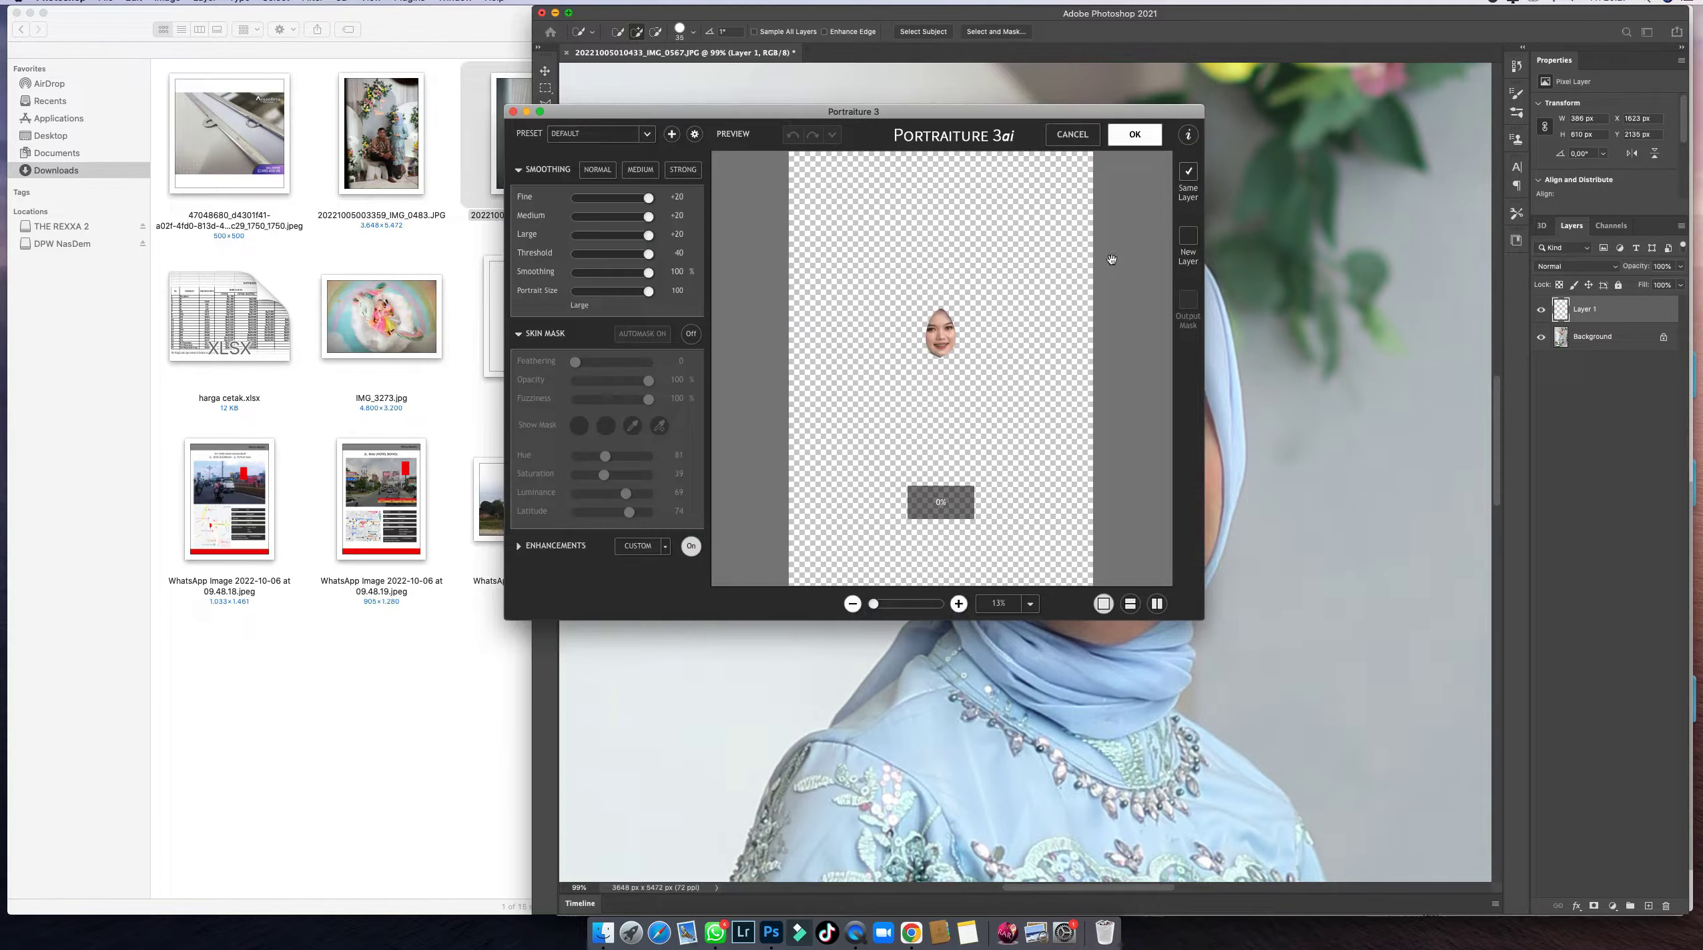
pyautogui.click(1134, 136)
# Erase the smoothed layer over the eyes, eyebrows, nose and mouth to restore their detail.
pyautogui.press('e')
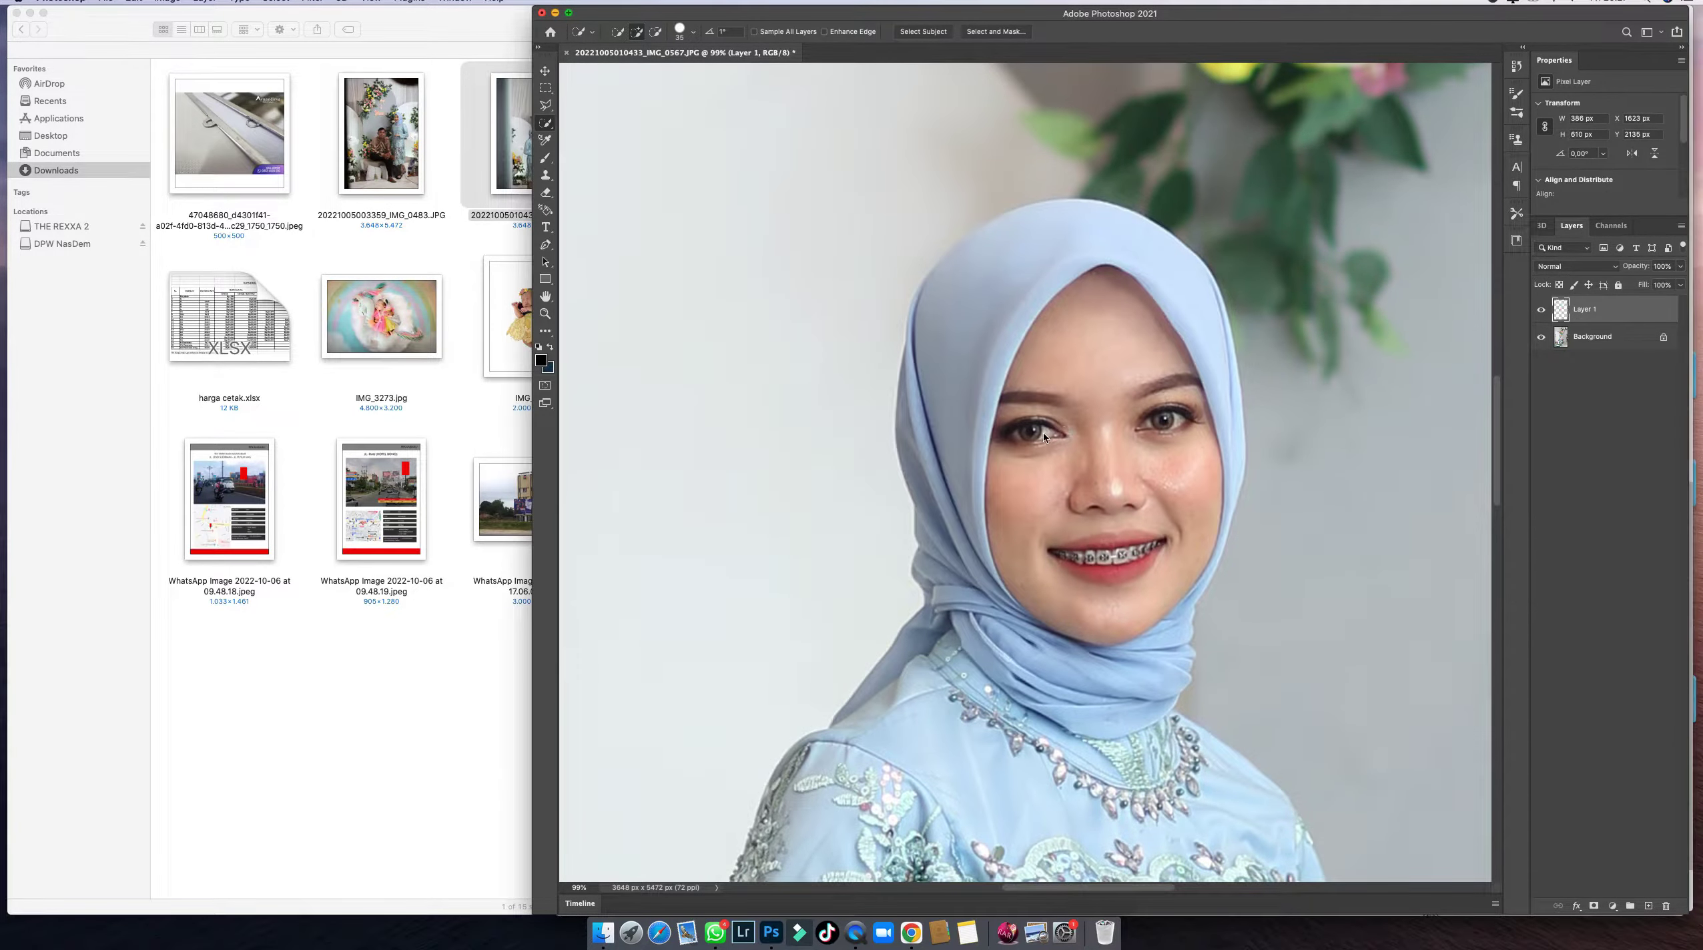
pyautogui.scroll(2, 1044, 430)
pyautogui.press(']')
pyautogui.press(']')
pyautogui.press(']')
pyautogui.press(']')
pyautogui.moveTo(1055, 433)
pyautogui.mouseDown()
pyautogui.moveTo(976, 433)
pyautogui.moveTo(1068, 395)
pyautogui.moveTo(973, 395)
pyautogui.mouseUp()
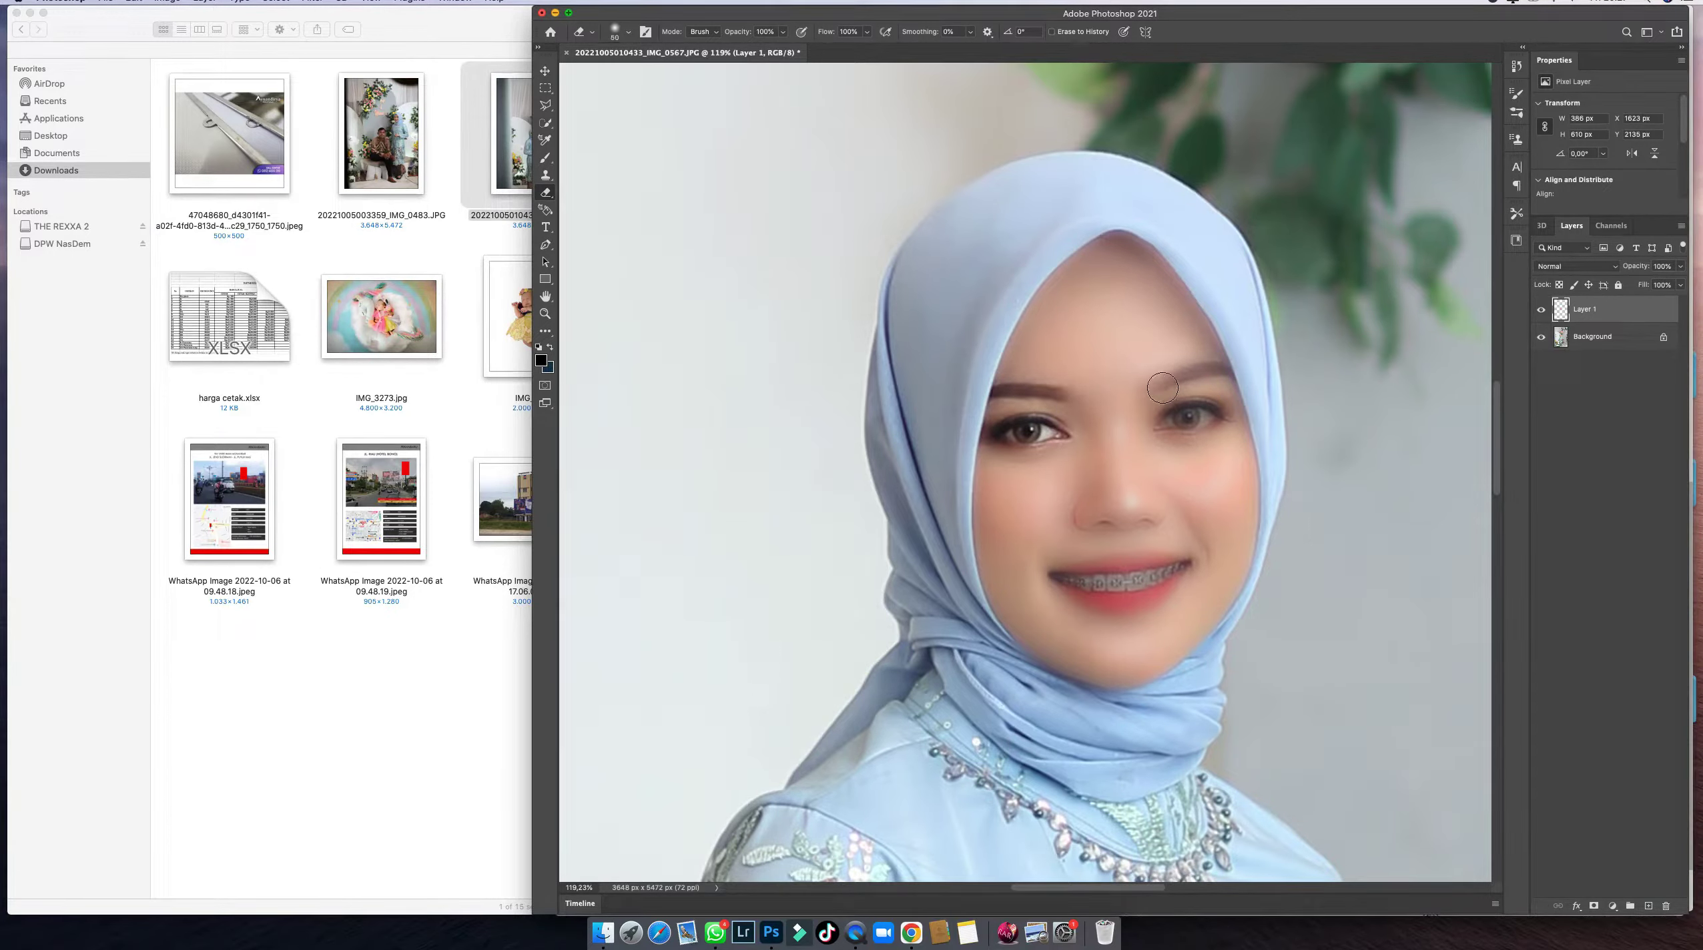
pyautogui.moveTo(1163, 388)
pyautogui.mouseDown()
pyautogui.moveTo(1233, 386)
pyautogui.moveTo(1220, 414)
pyautogui.moveTo(1161, 420)
pyautogui.mouseUp()
pyautogui.press(']')
pyautogui.moveTo(1142, 524)
pyautogui.mouseDown()
pyautogui.moveTo(1073, 577)
pyautogui.moveTo(1184, 572)
pyautogui.mouseUp()
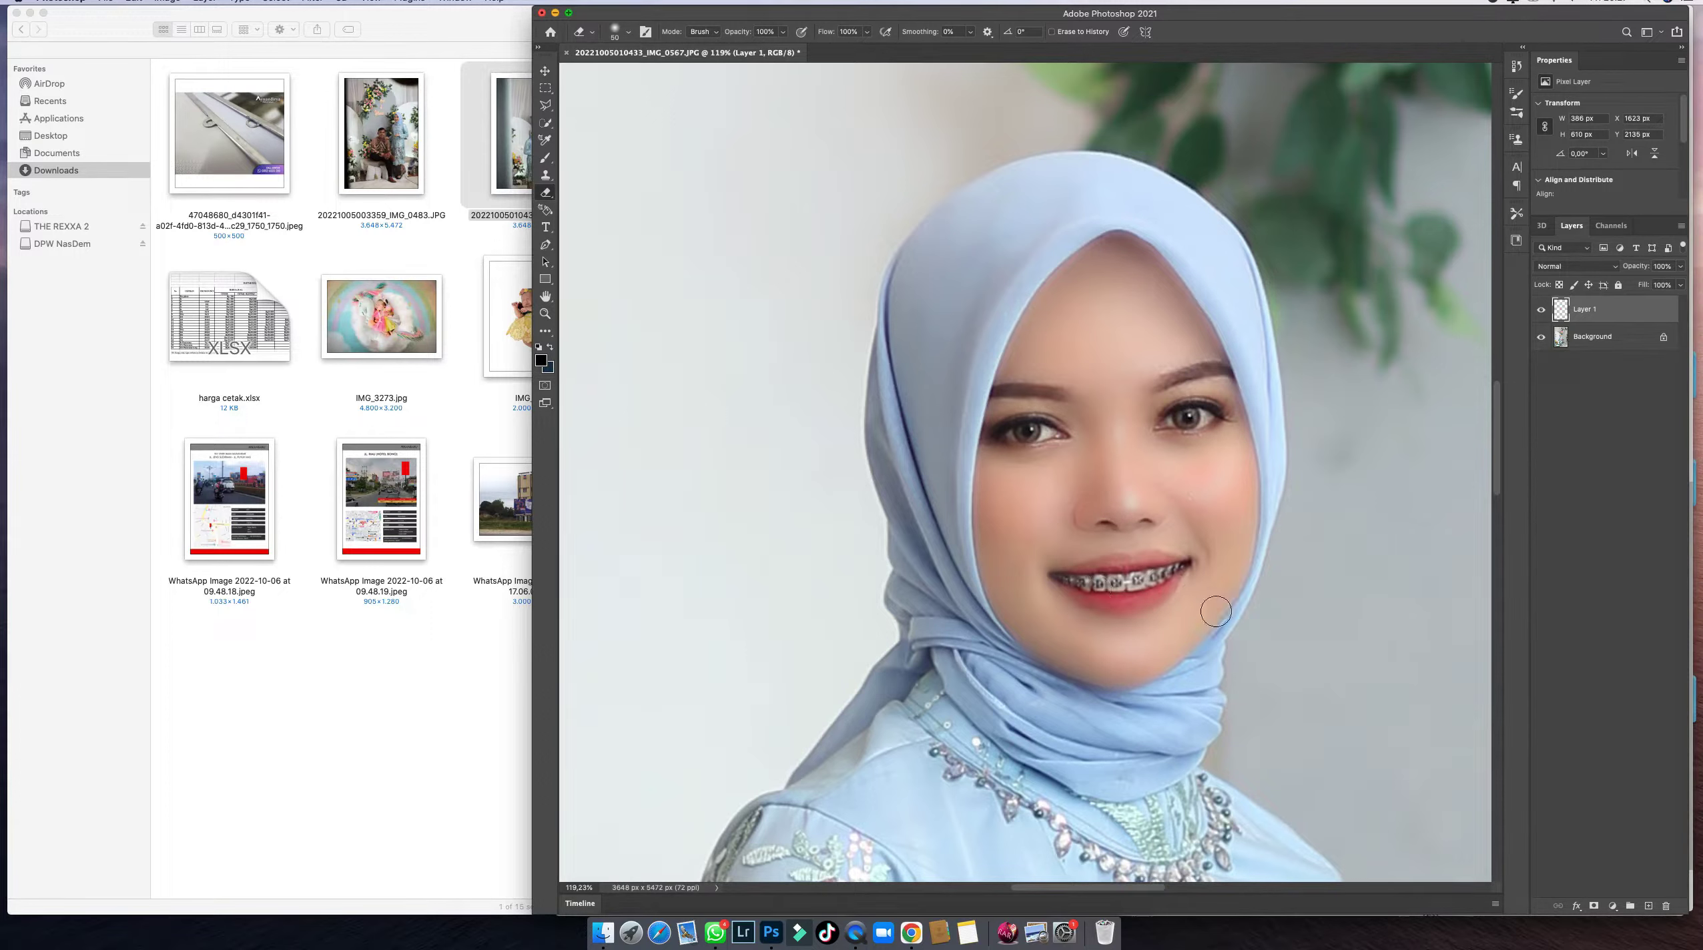
# Erase the smoothed layer's border along the face outline with a larger eraser.
pyautogui.press(']')
pyautogui.press(']')
pyautogui.moveTo(1121, 224)
pyautogui.mouseDown()
pyautogui.moveTo(1175, 246)
pyautogui.moveTo(1219, 311)
pyautogui.moveTo(1261, 410)
pyautogui.moveTo(1285, 556)
pyautogui.mouseUp()
pyautogui.press('v')
pyautogui.scroll(-1, 1328, 482)
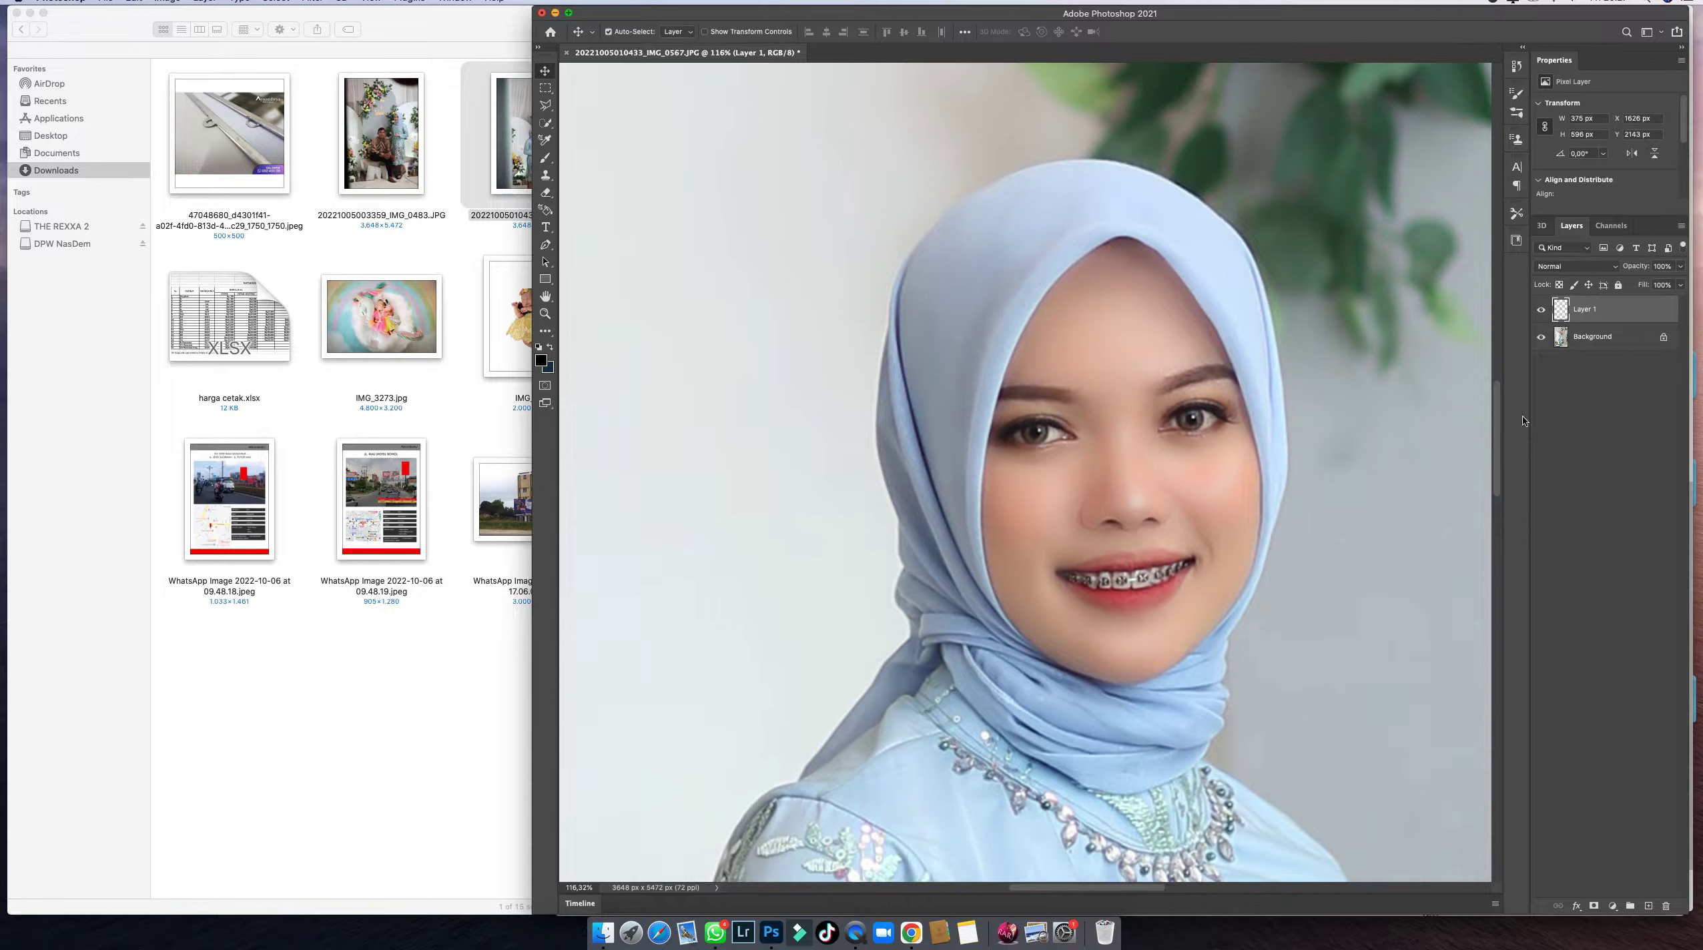
# Reduce the smoothed face layer's fill to 40% and merge it into the background.
pyautogui.click(1680, 286)
pyautogui.moveTo(1629, 304); pyautogui.dragTo(1640, 303)
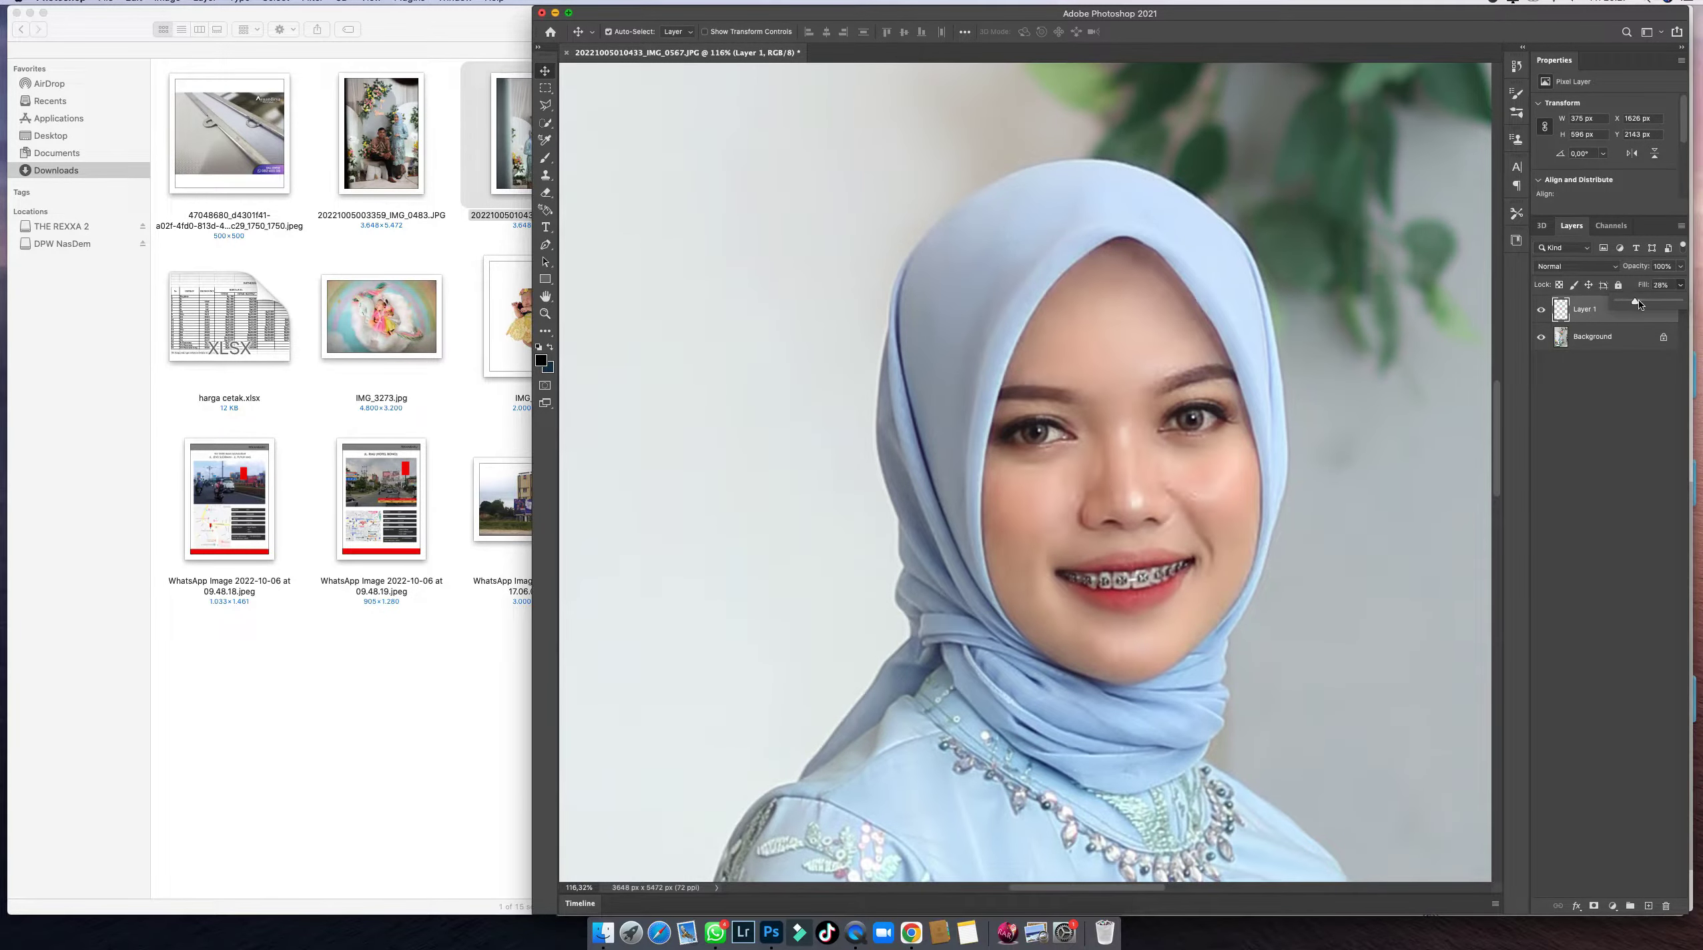
pyautogui.scroll(-5, 1433, 343)
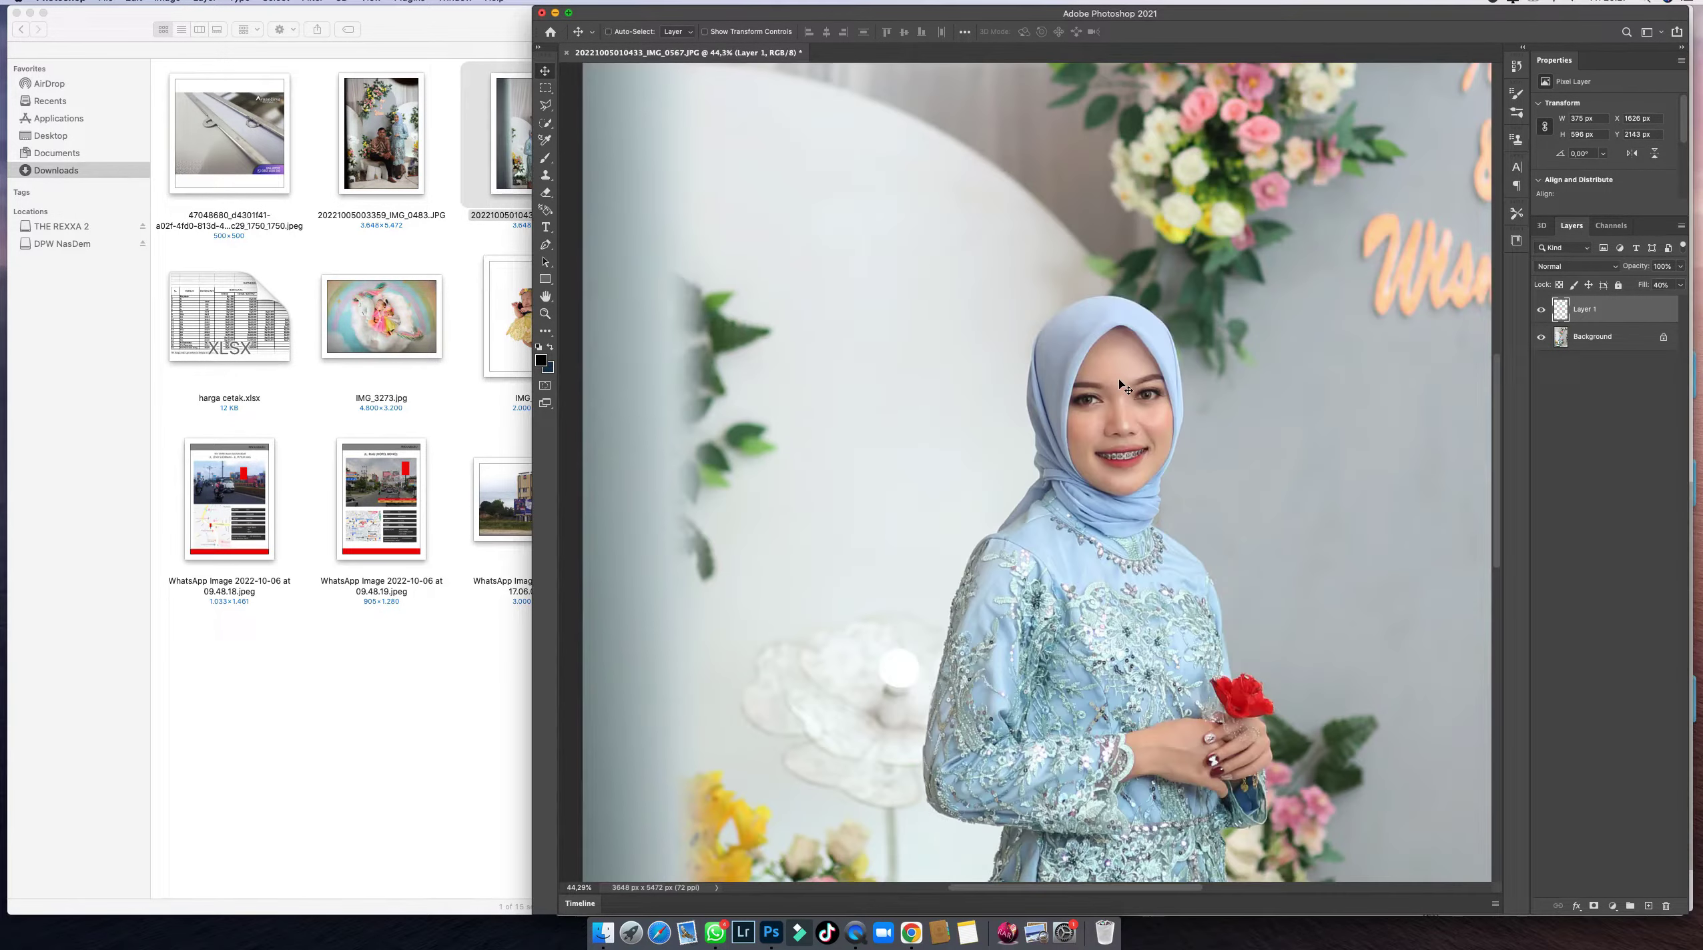
pyautogui.click(1680, 285)
pyautogui.scroll(-3, 1090, 387)
pyautogui.press('super+e')
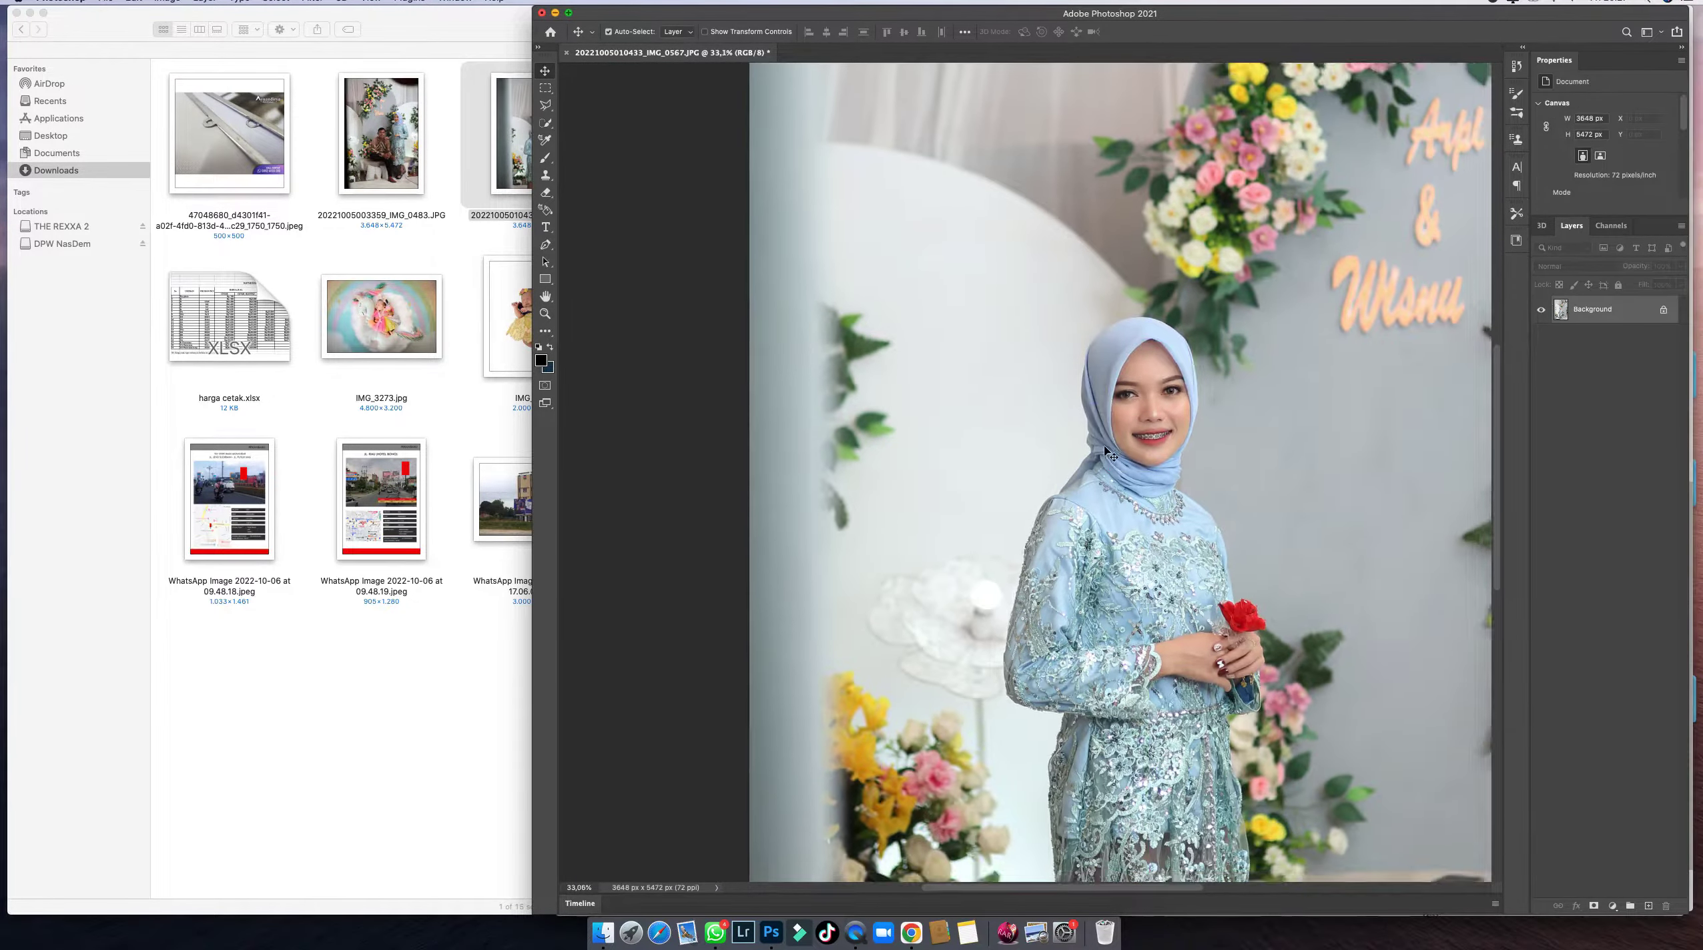
# Duplicate the background layer and apply the TRP REAL preset to the copy in the Camera Raw filter.
pyautogui.scroll(-5, 991, 441)
pyautogui.hotkey('ctrl', 'j')
pyautogui.hotkey('ctrl', 'f')
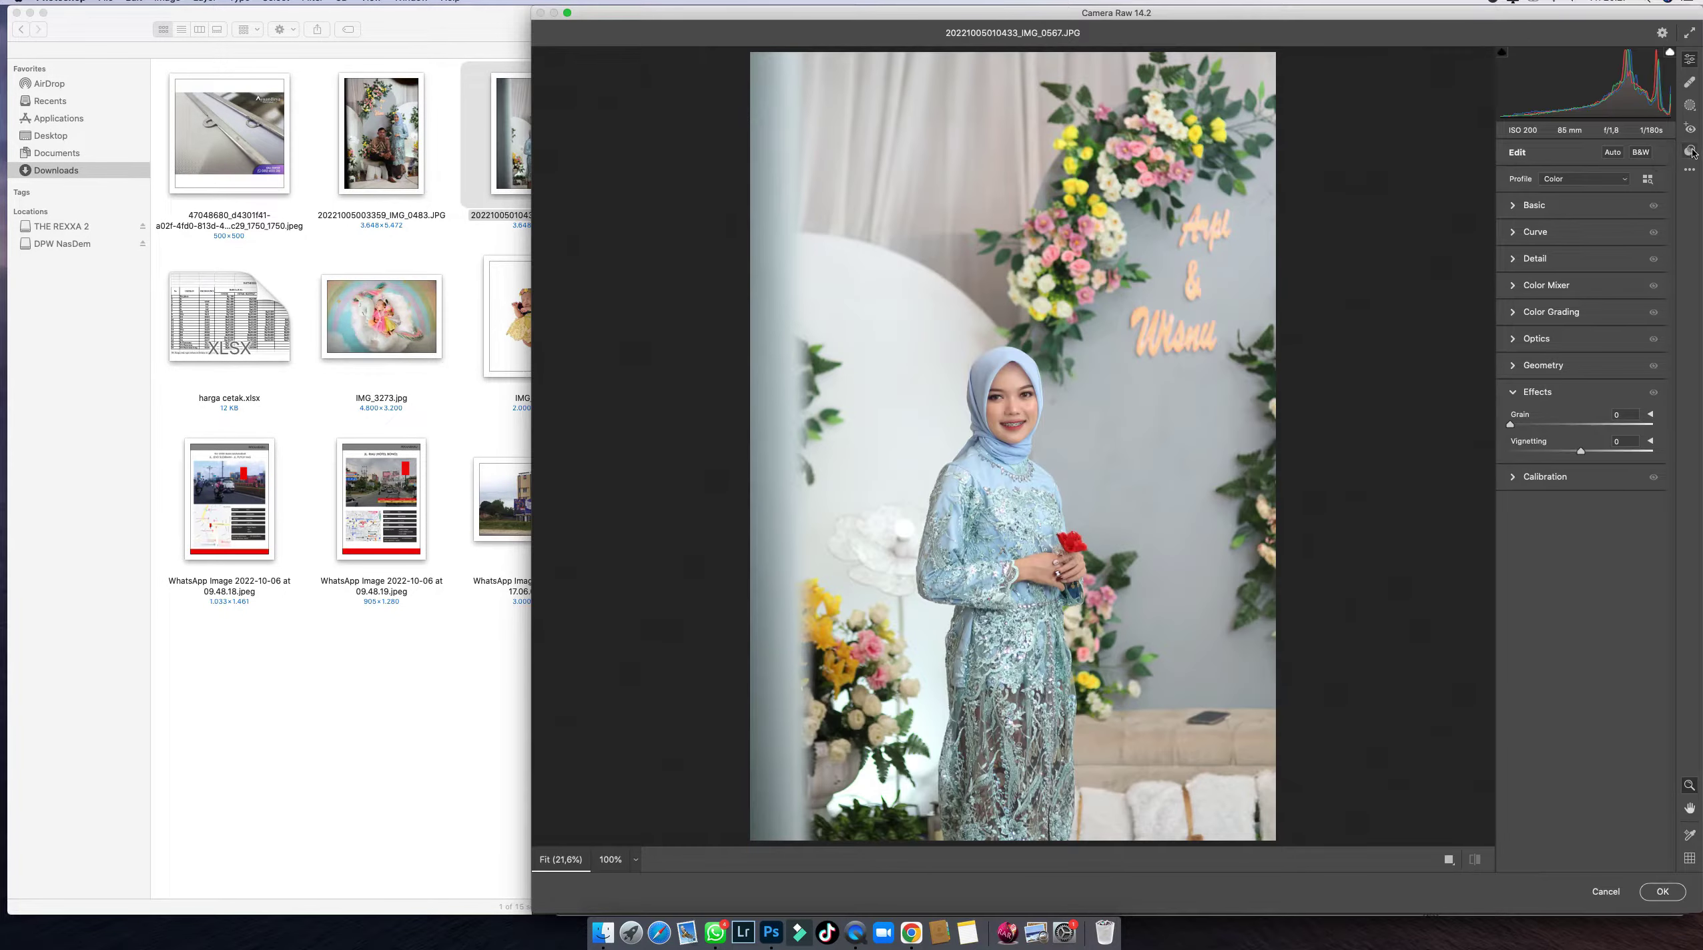
pyautogui.click(1690, 151)
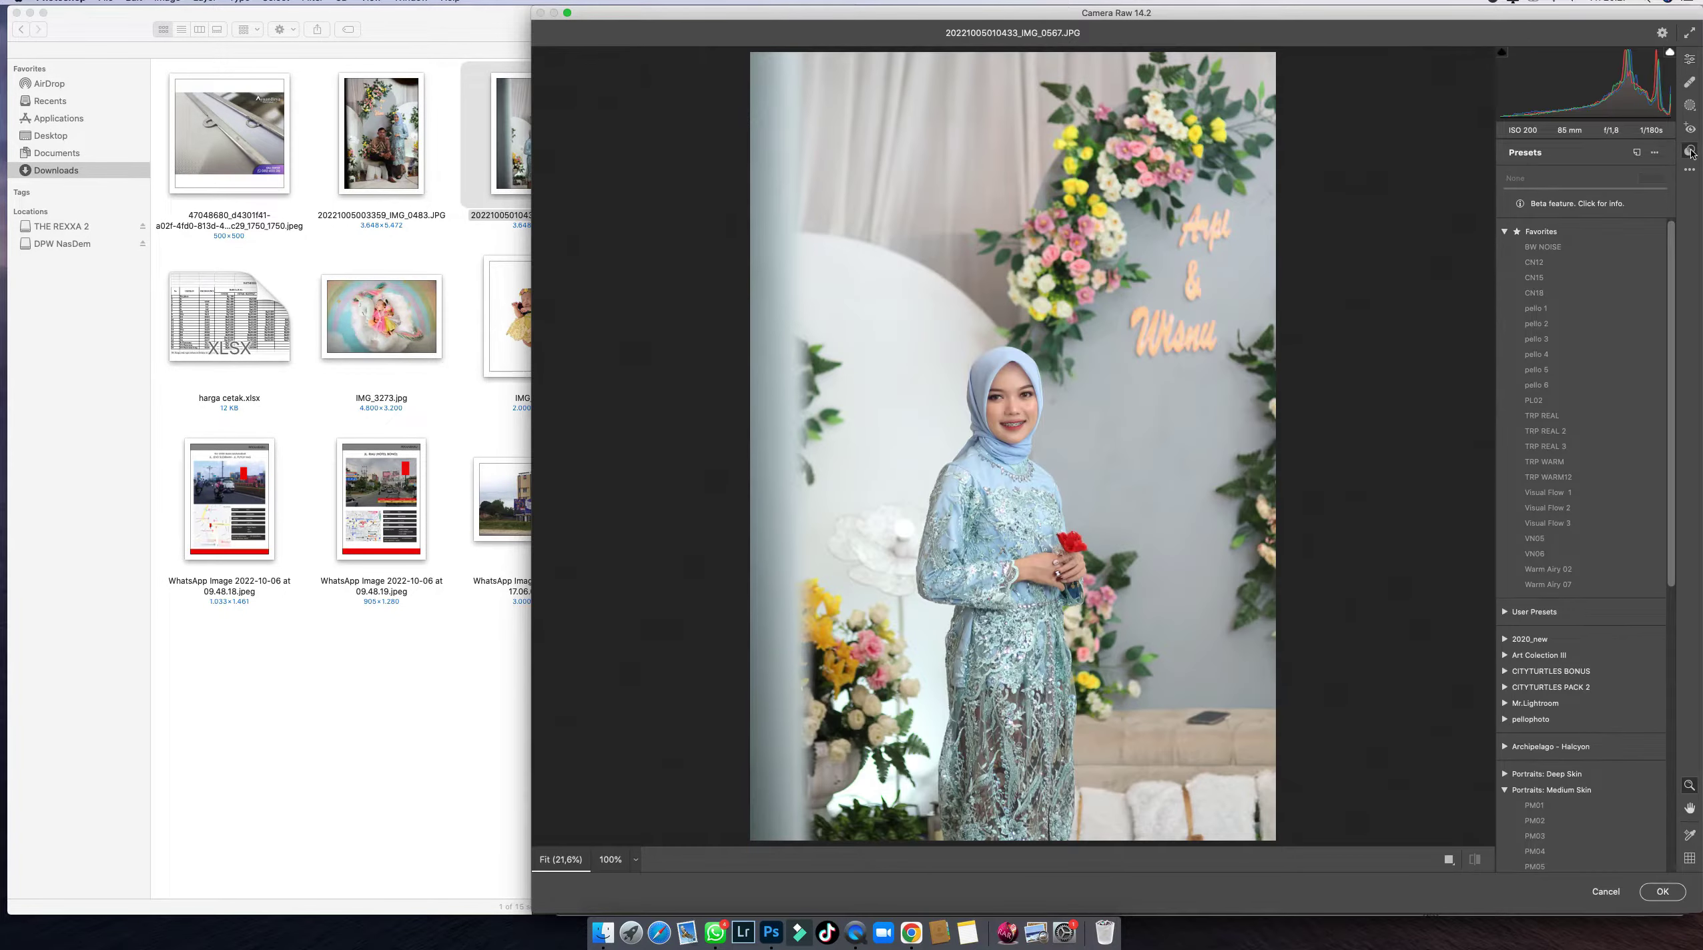
pyautogui.click(1547, 309)
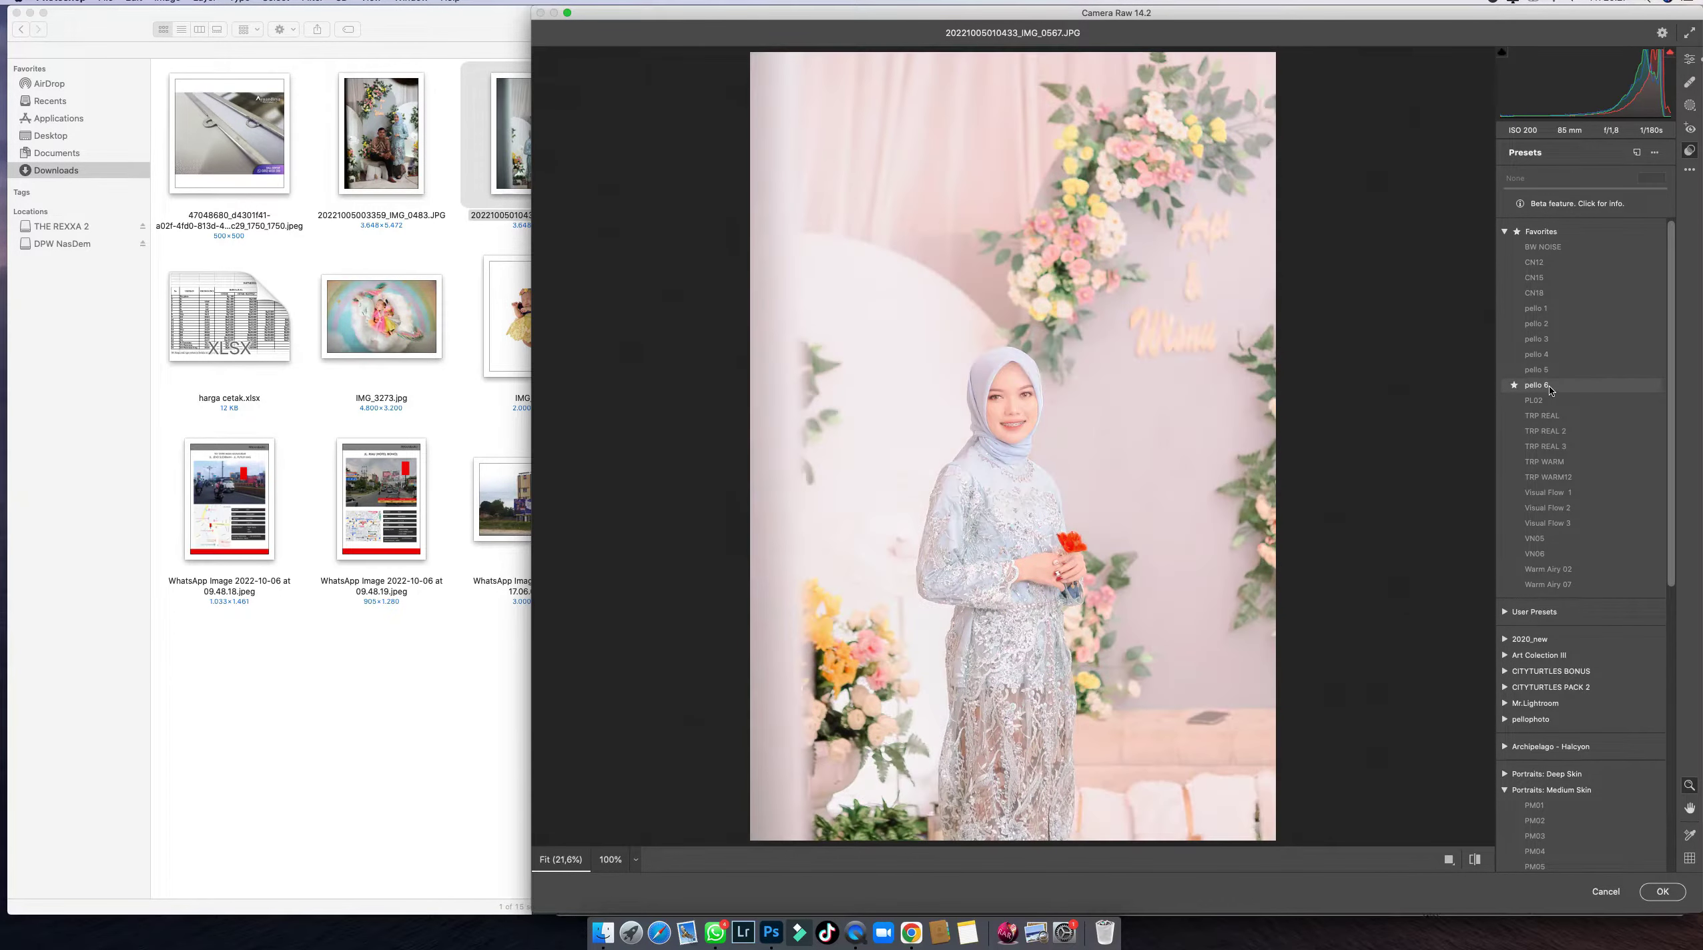
pyautogui.click(1542, 416)
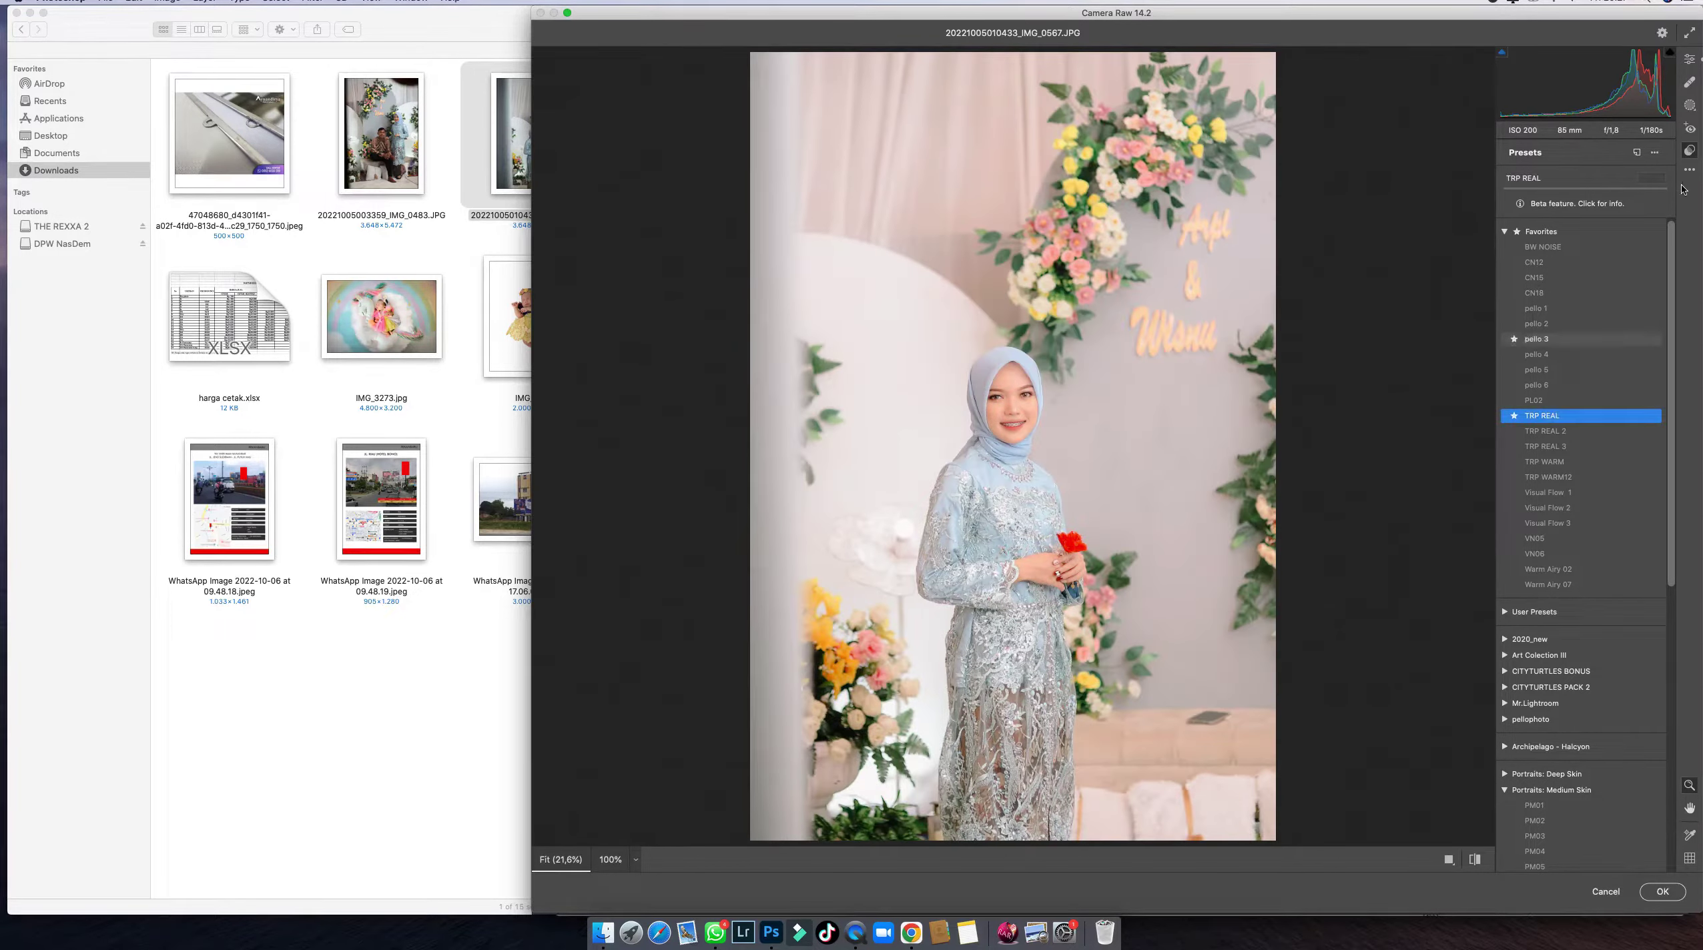
# Add a slight dark vignette, set the temperature to -3, adjust the contrast, and apply the Camera Raw grading.
pyautogui.click(1690, 64)
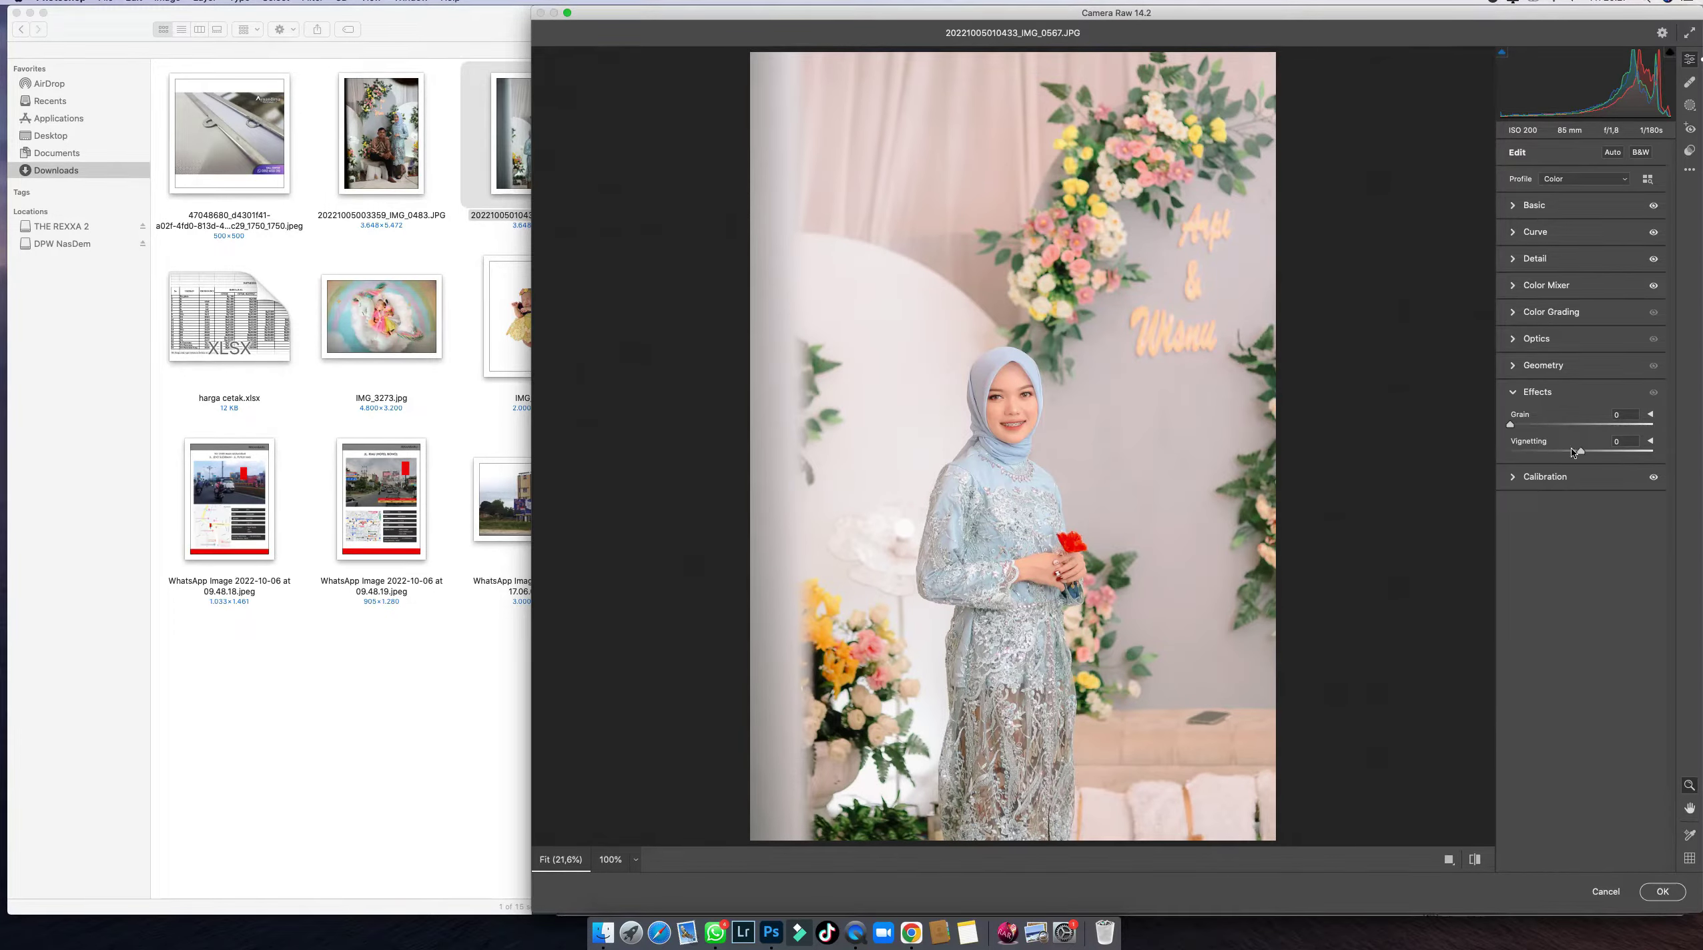
pyautogui.moveTo(1573, 453); pyautogui.dragTo(1575, 455)
pyautogui.click(1544, 205)
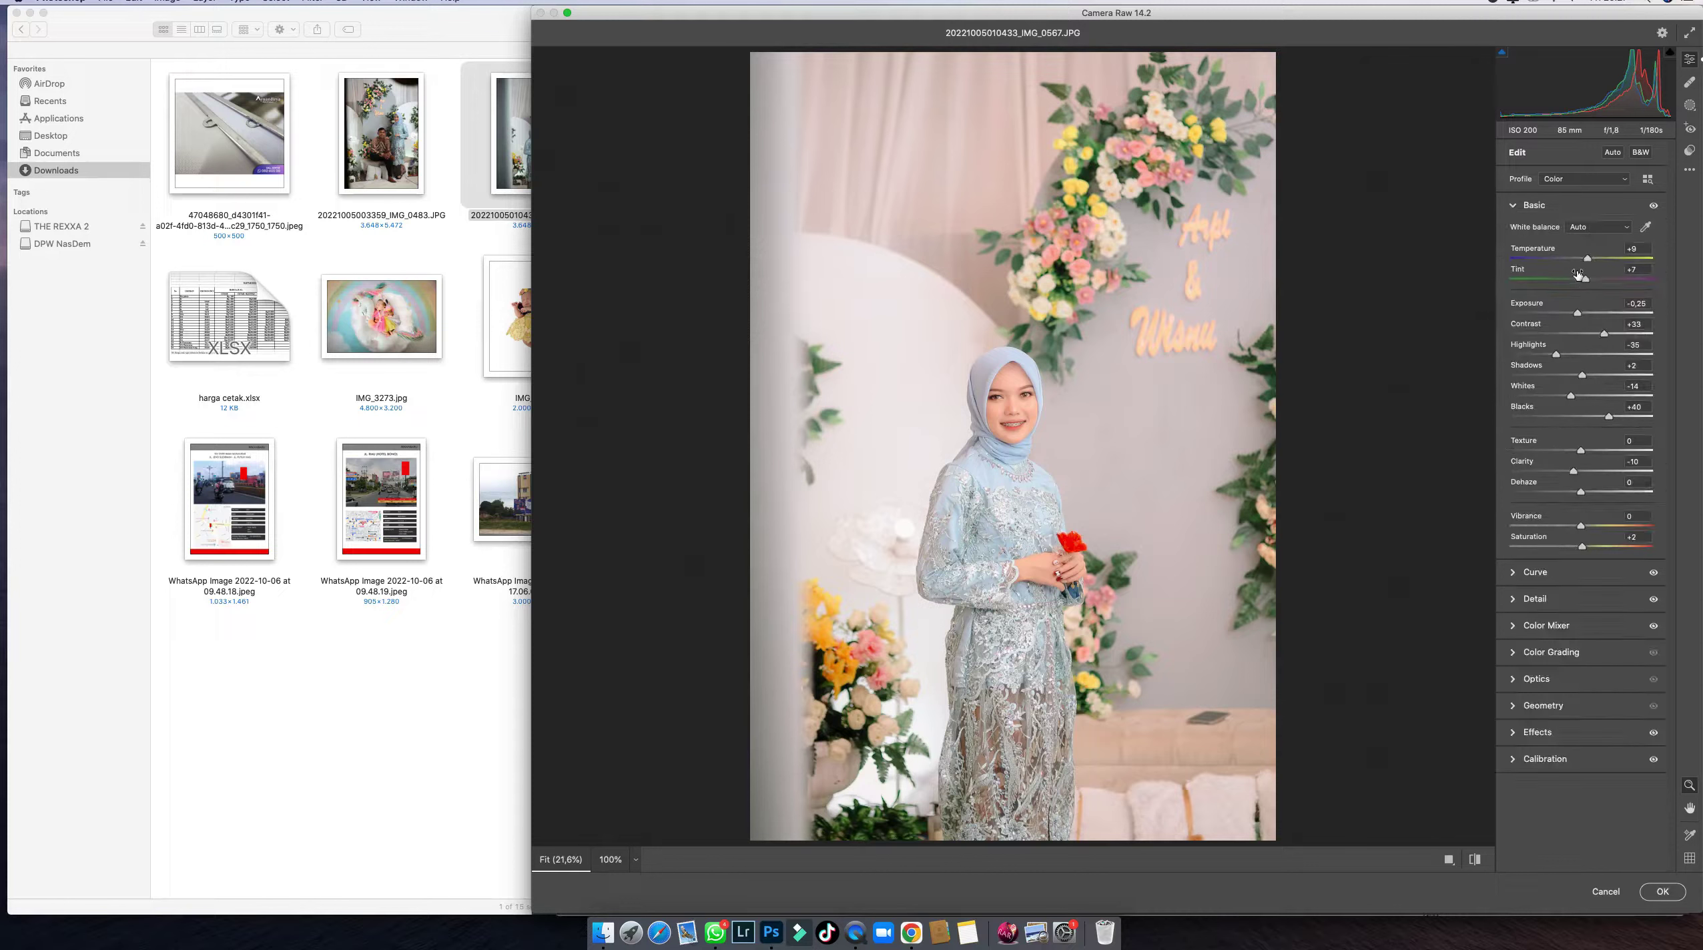
pyautogui.moveTo(1587, 261); pyautogui.dragTo(1576, 264)
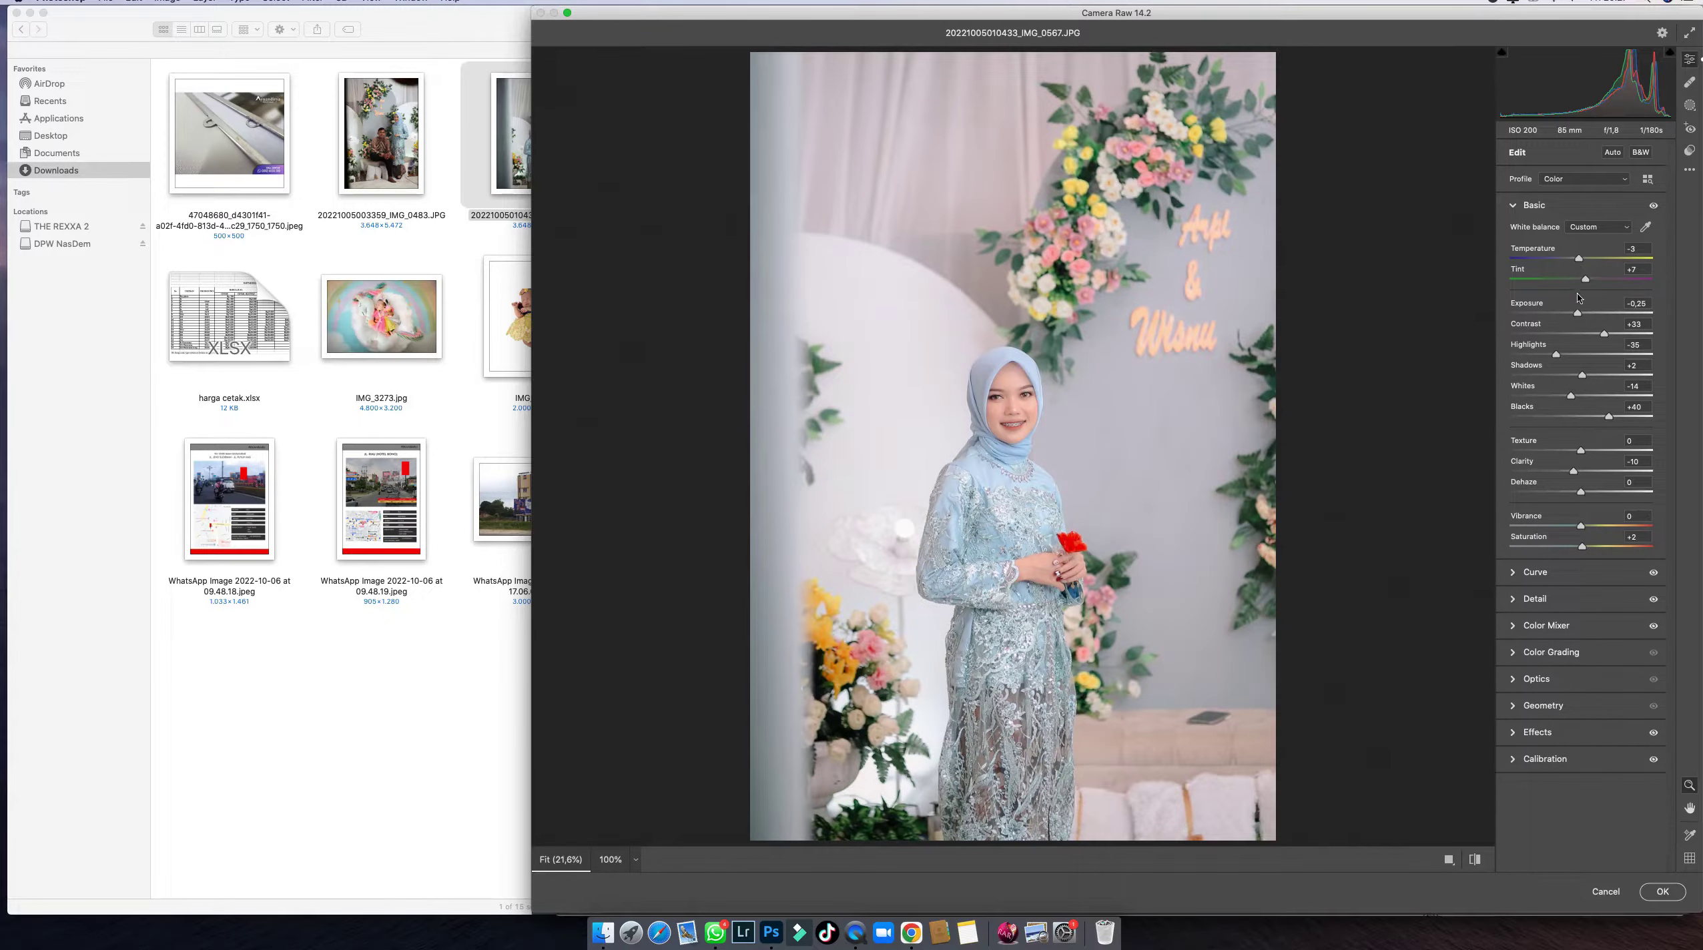
pyautogui.moveTo(1612, 339); pyautogui.dragTo(1619, 336)
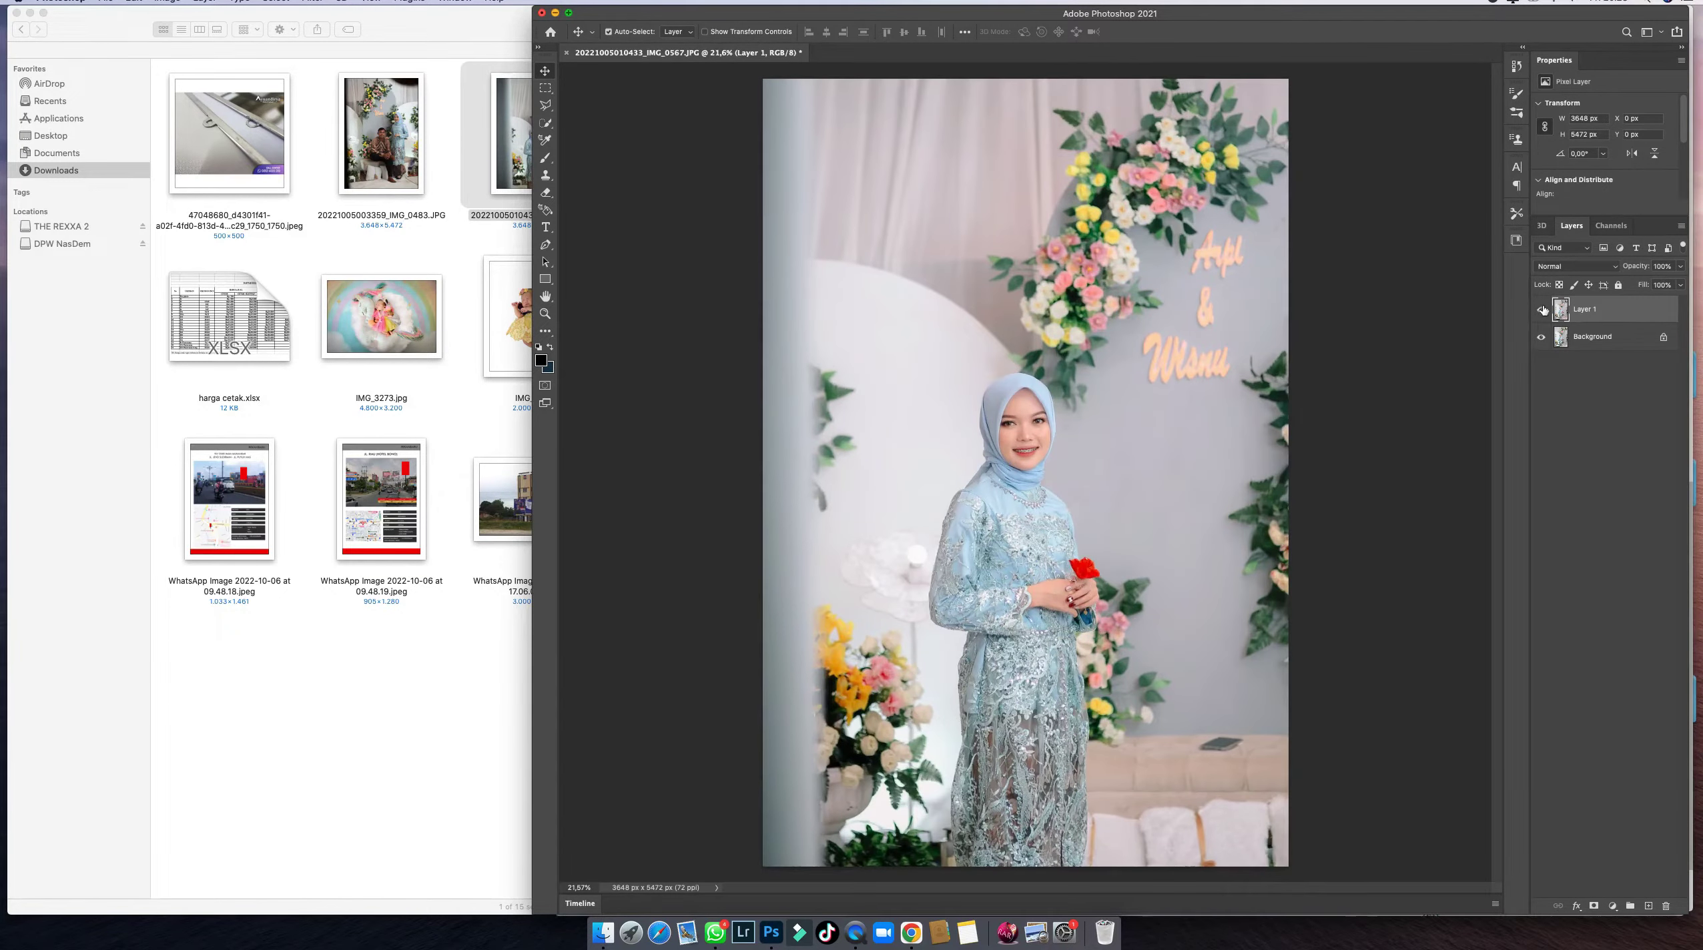
# Compare the photo with and without the graded layer, merge it down, and save the JPEG at Maximum quality 12.
pyautogui.click(1542, 309)
pyautogui.click(1542, 310)
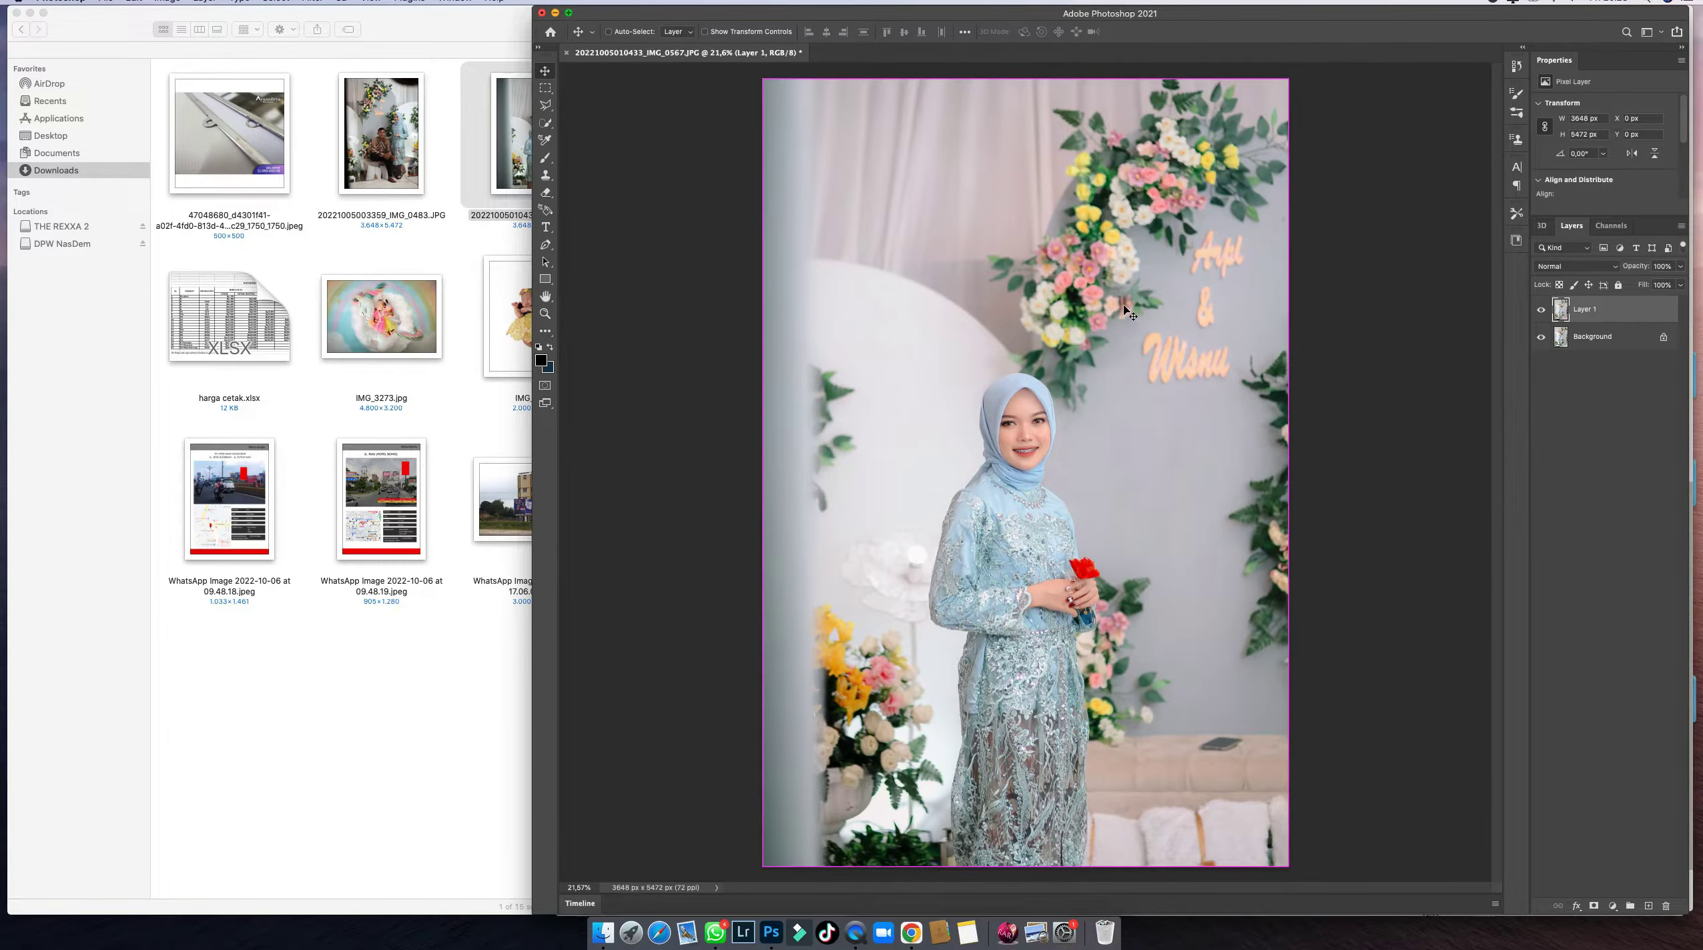
pyautogui.press('super+e')
pyautogui.press('super+minus')
pyautogui.press('super+s')
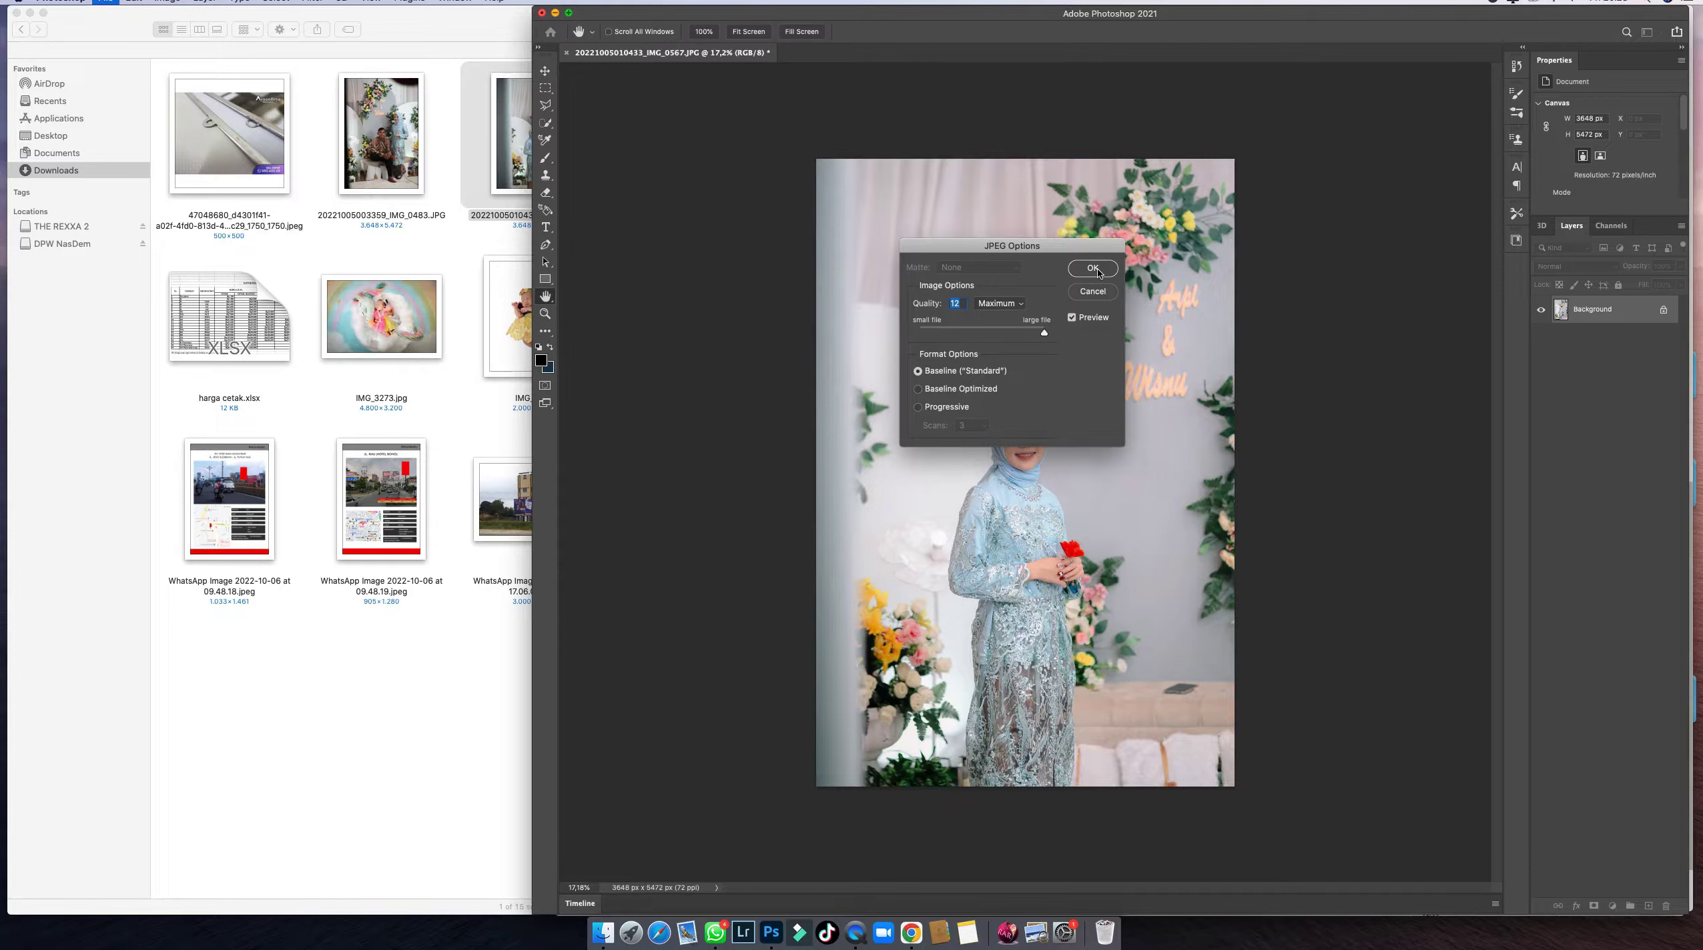
pyautogui.click(1095, 270)
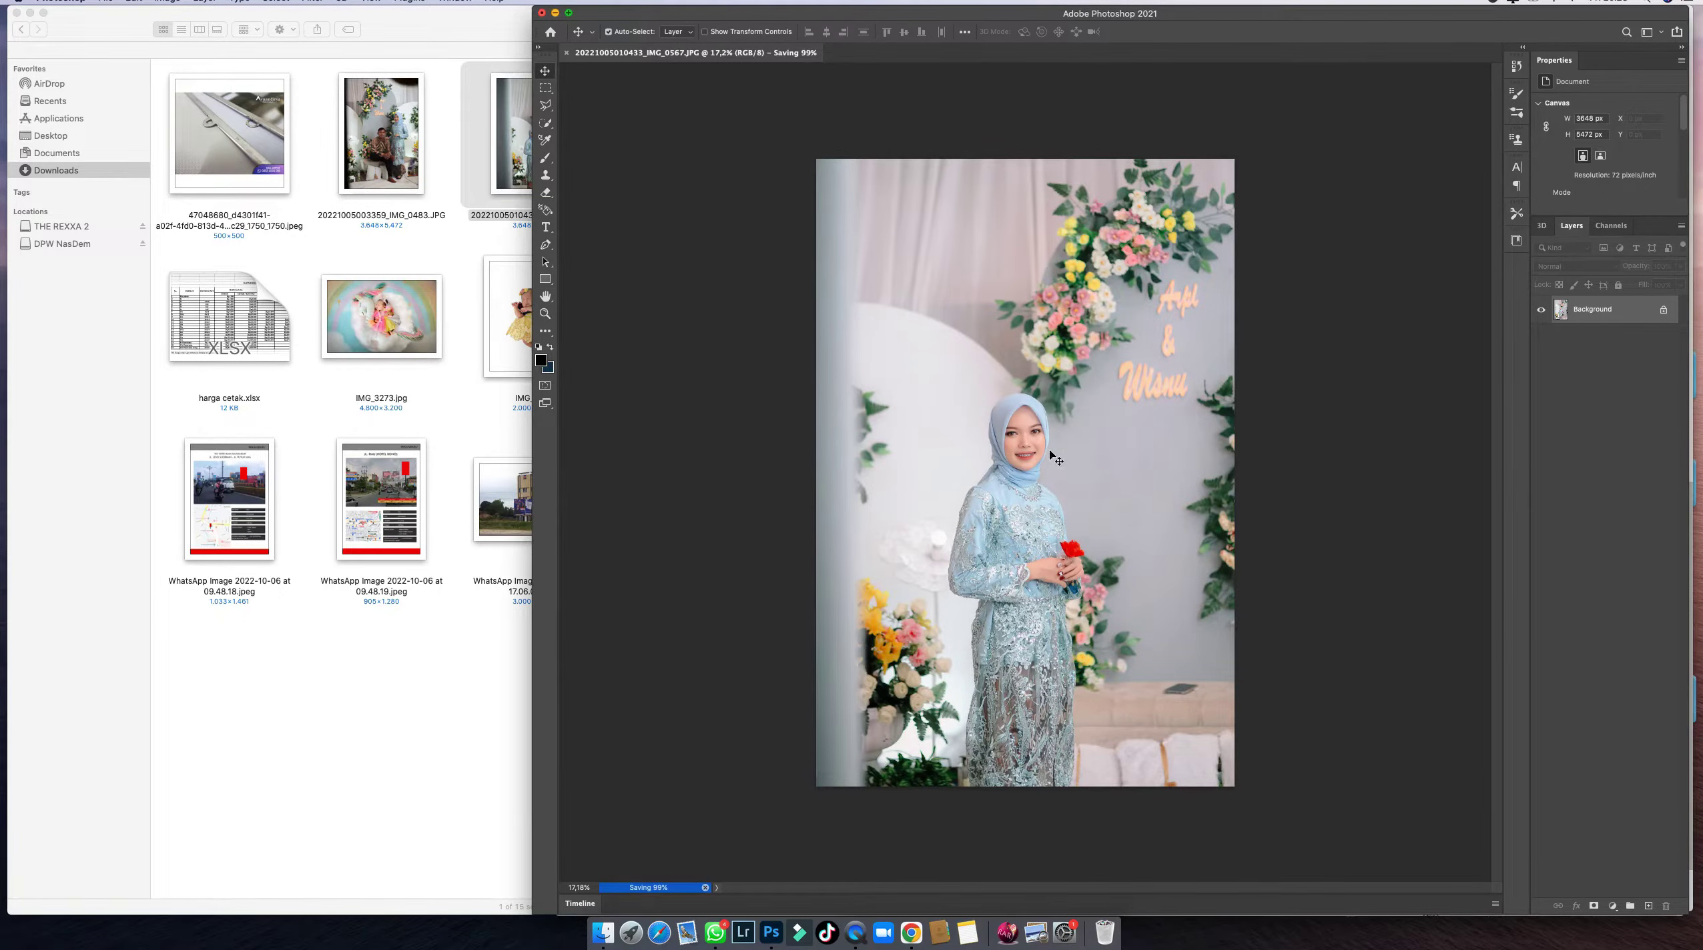
pyautogui.press('super+w')
pyautogui.click(715, 932)
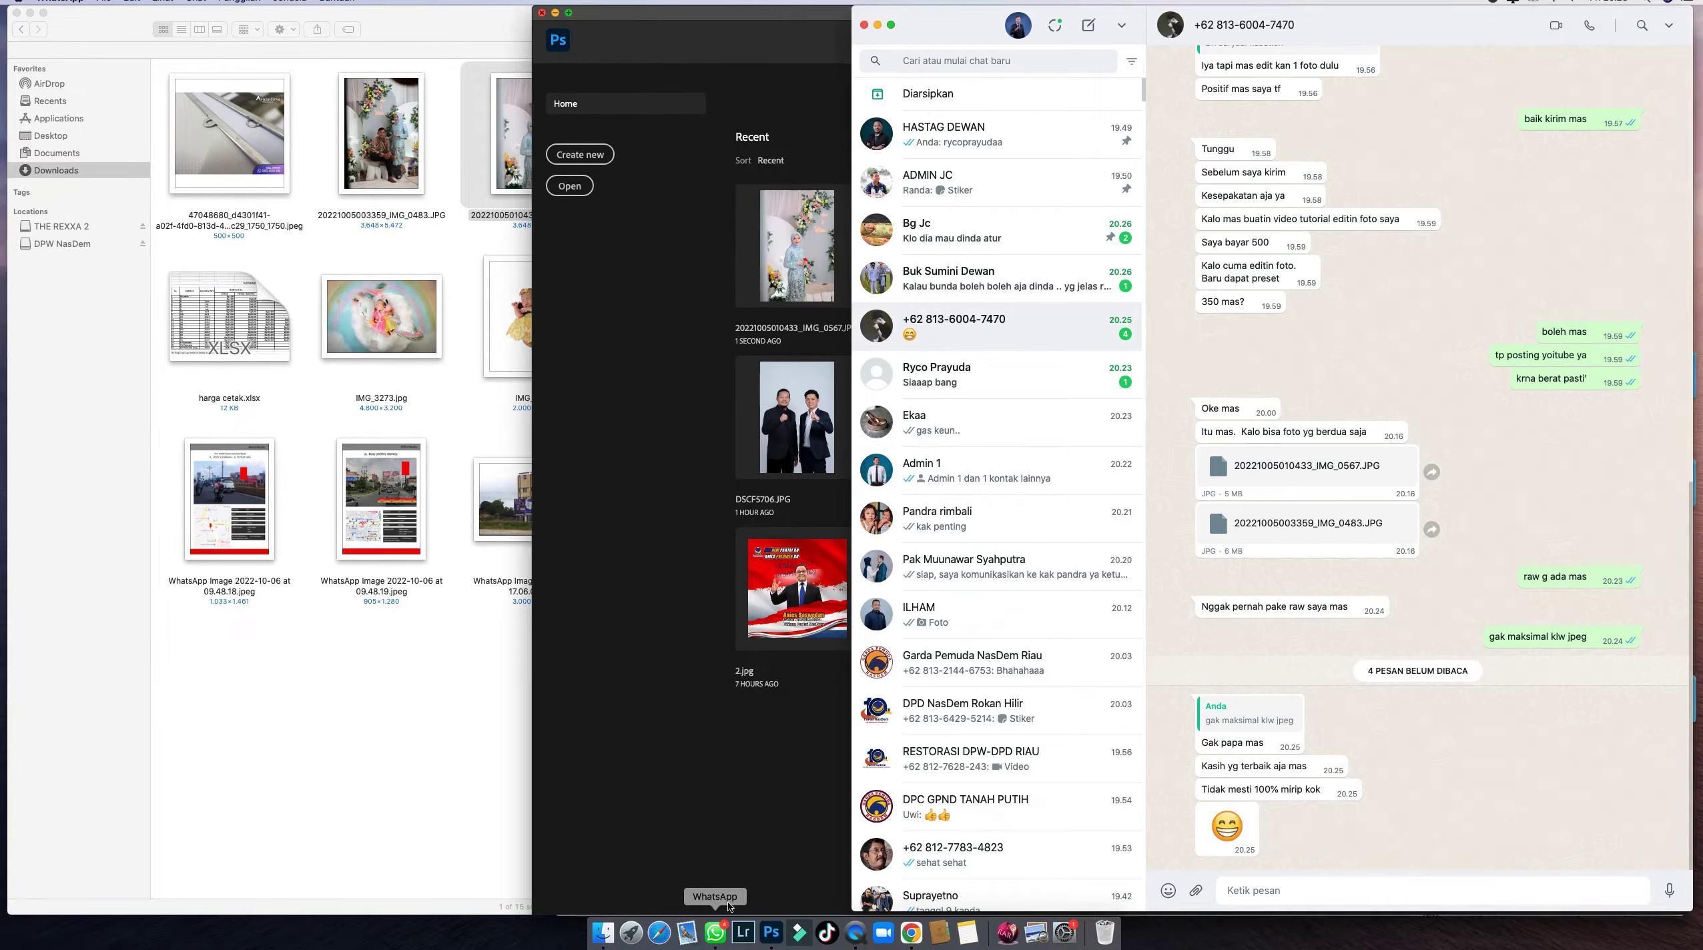
pyautogui.click(415, 17)
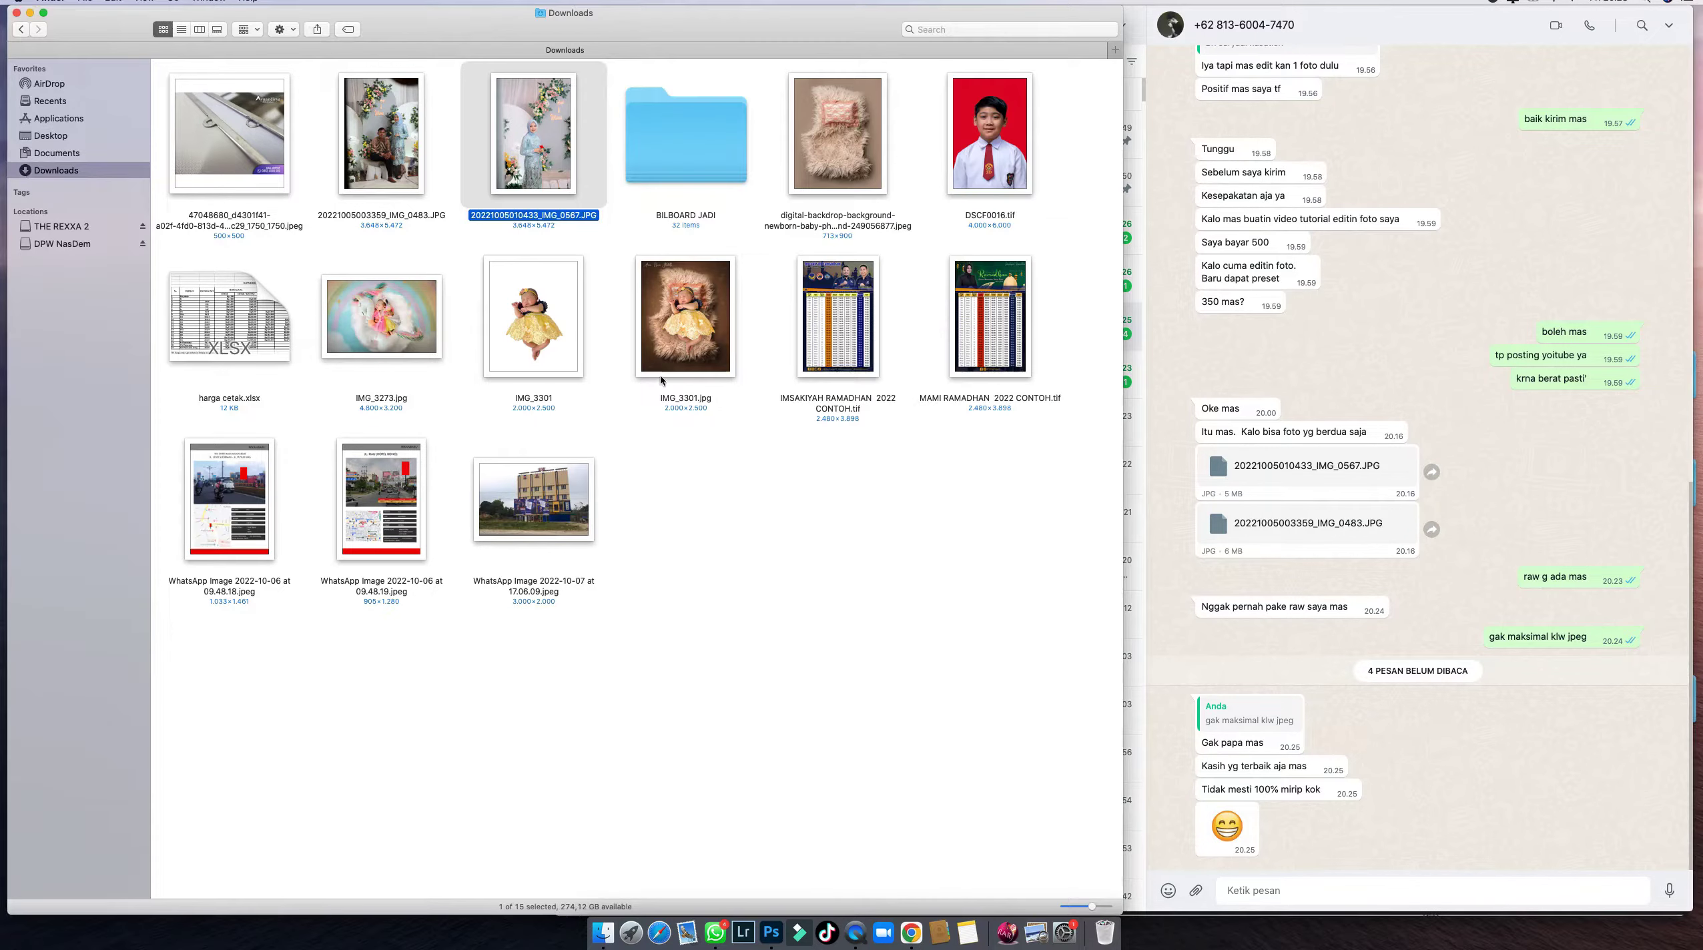
pyautogui.click(604, 247)
pyautogui.moveTo(532, 180); pyautogui.dragTo(1406, 449)
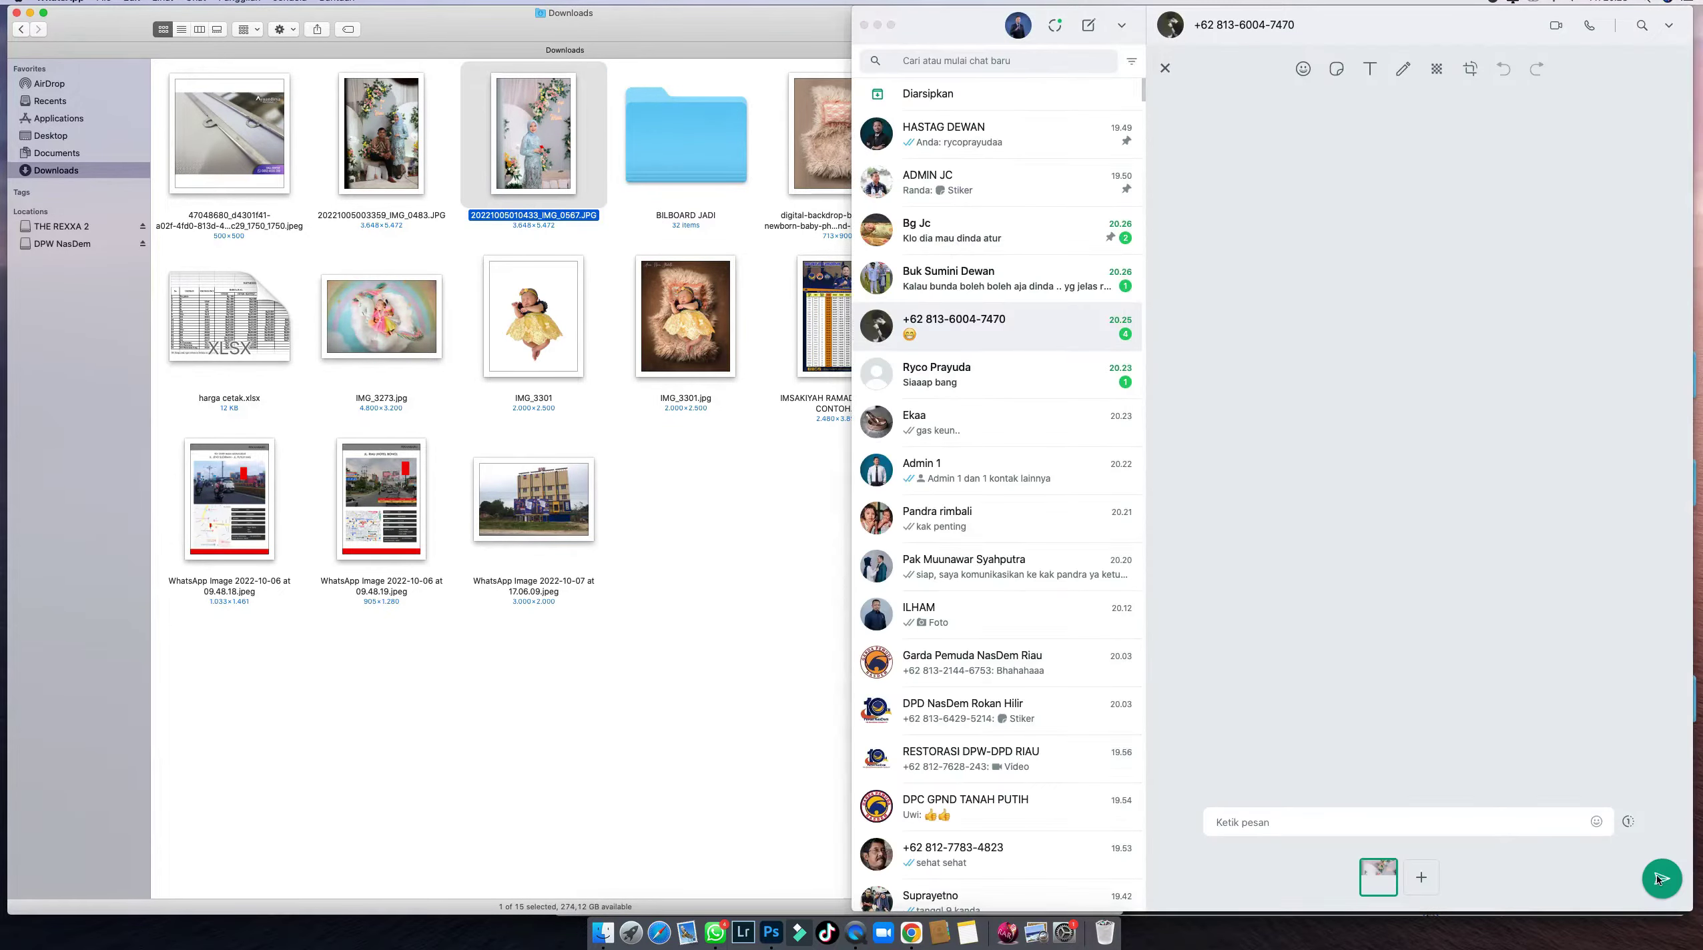
pyautogui.press('Return')
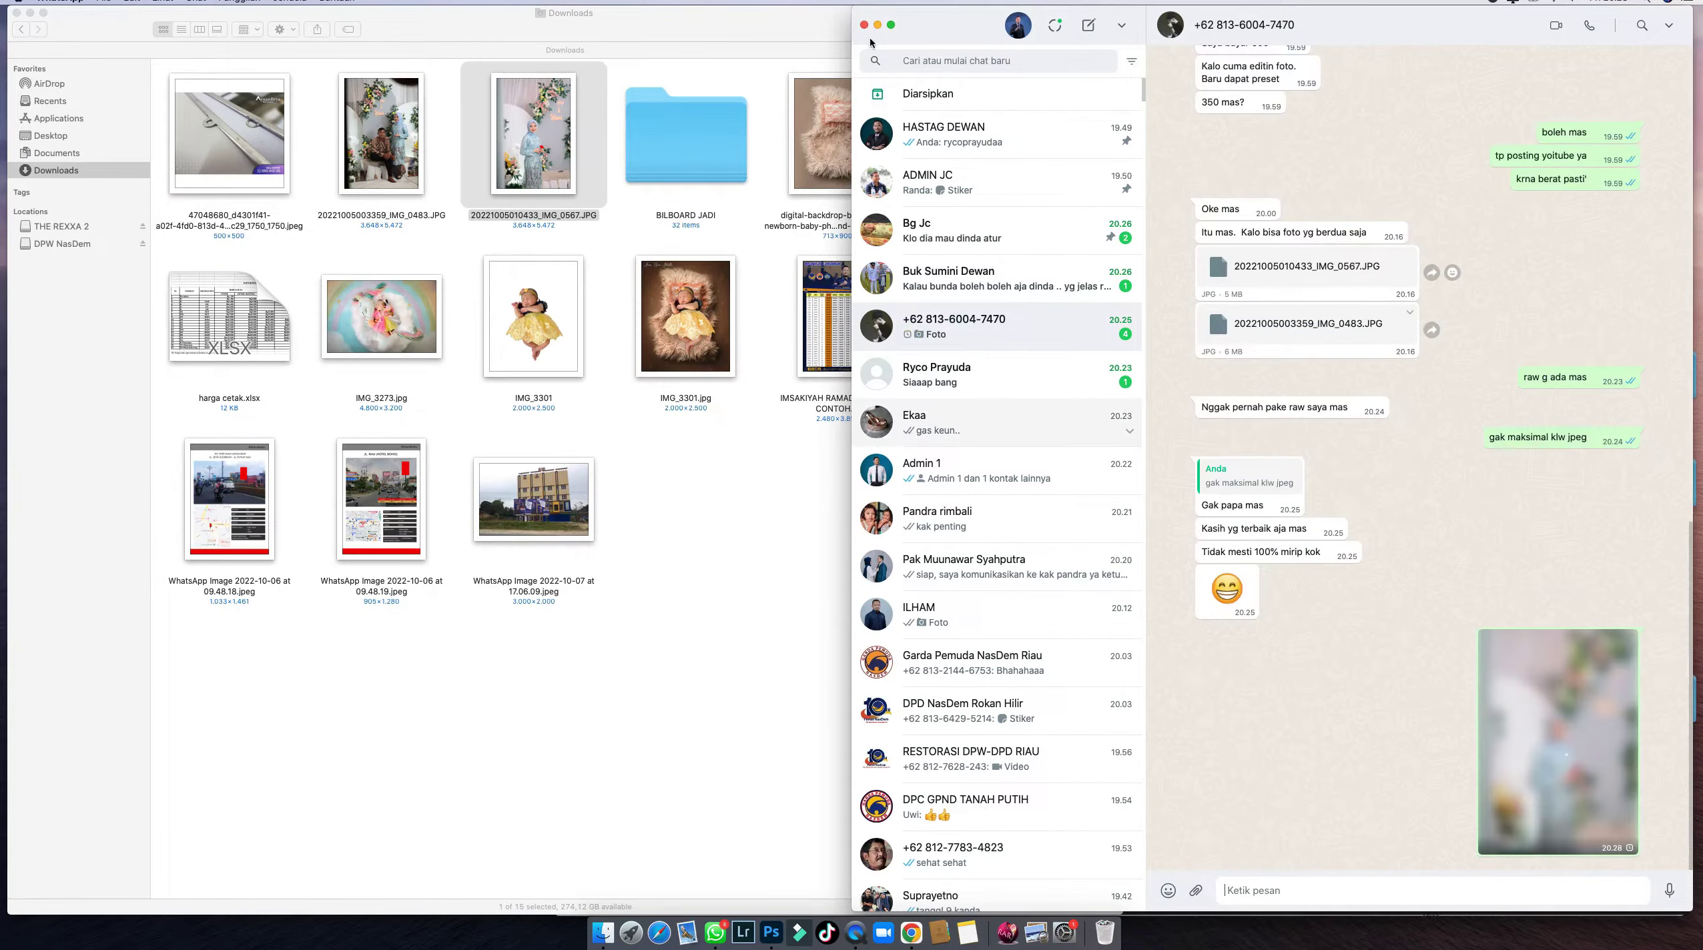
pyautogui.press('super+m')
pyautogui.rightClick(366, 119)
pyautogui.moveTo(547, 134)
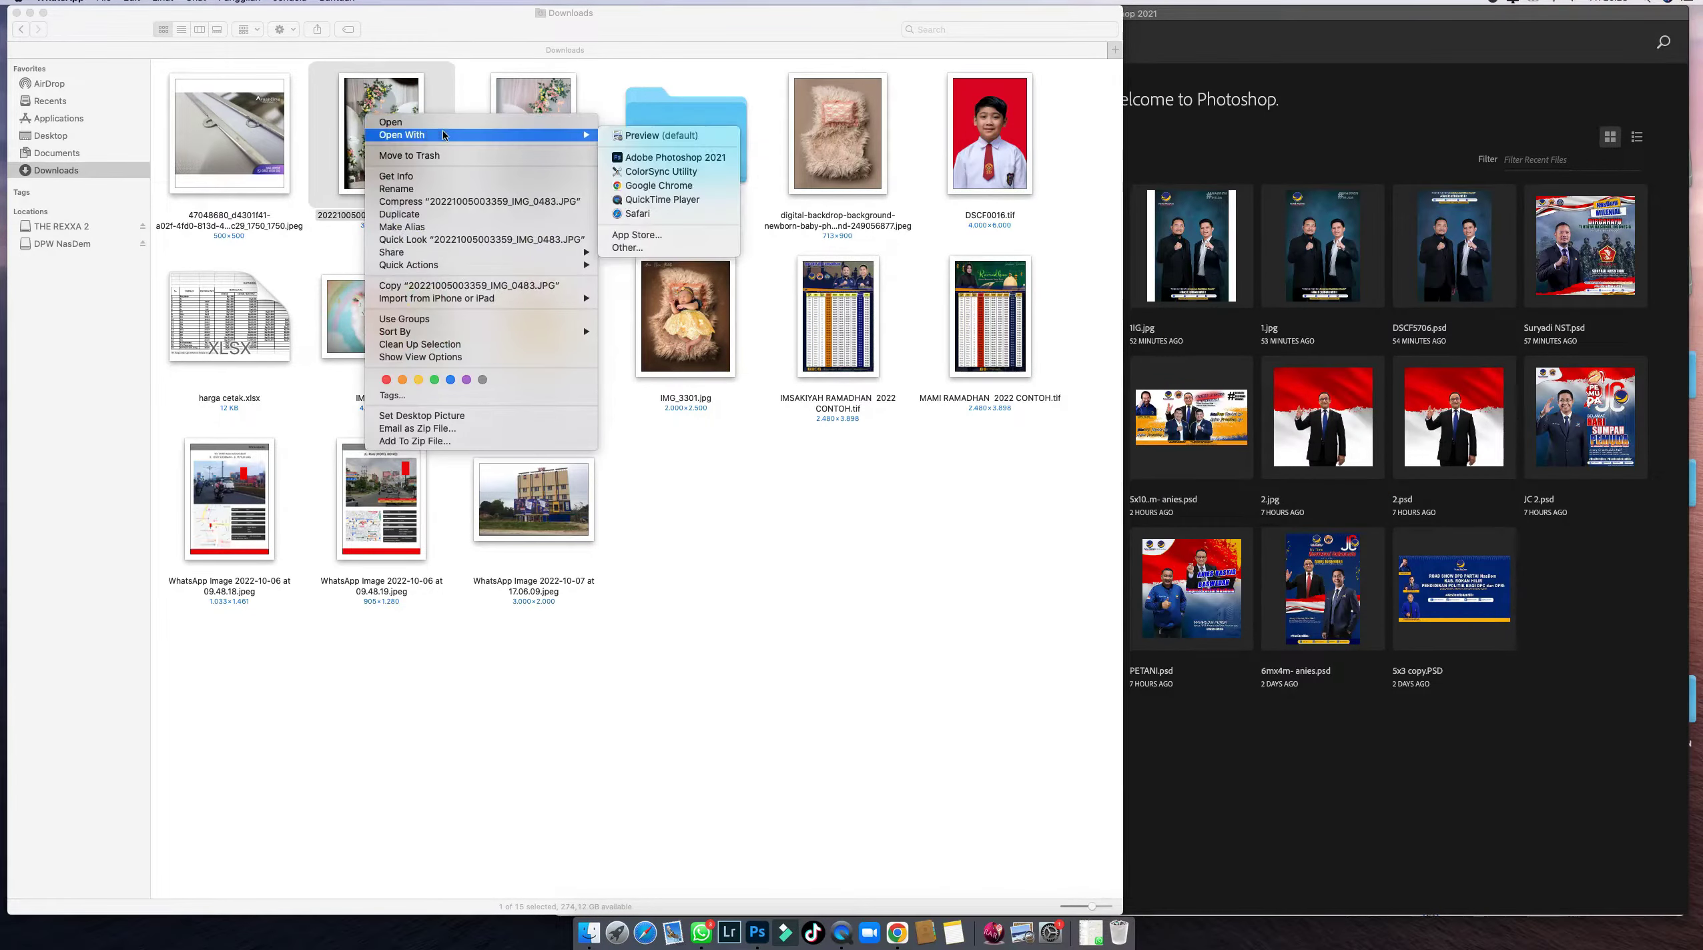
pyautogui.click(609, 153)
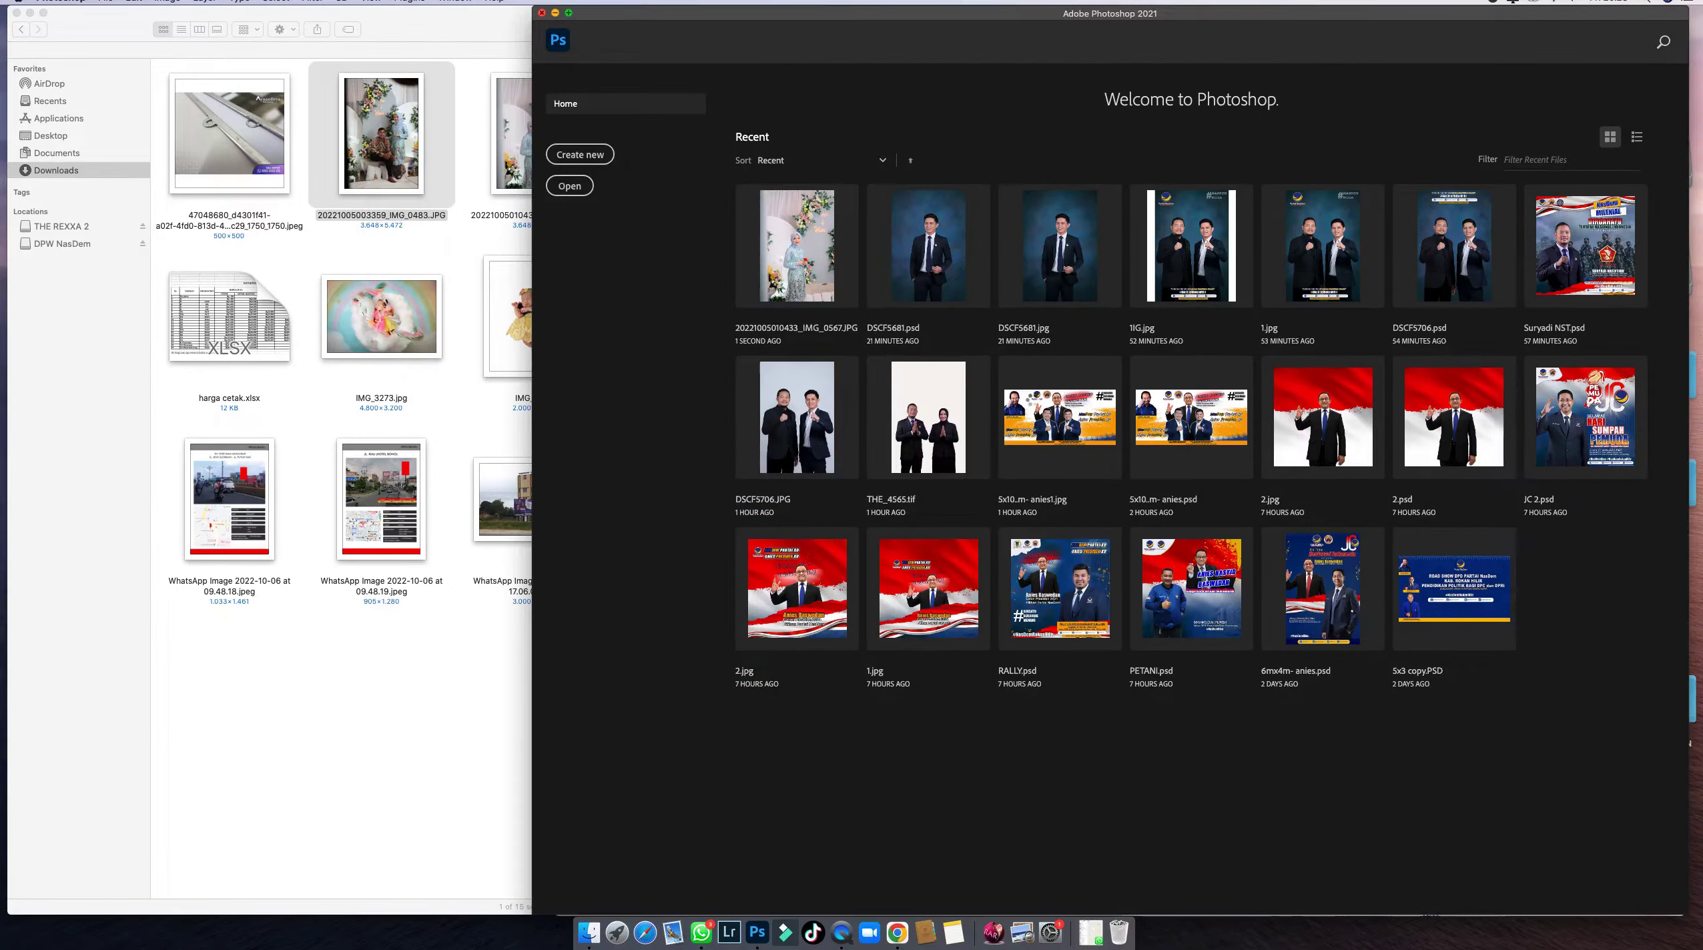
# Duplicate the background layer and enlarge the copy to about 114.55%, positioning it to push the dark edges outside the canvas.
pyautogui.press('super+j')
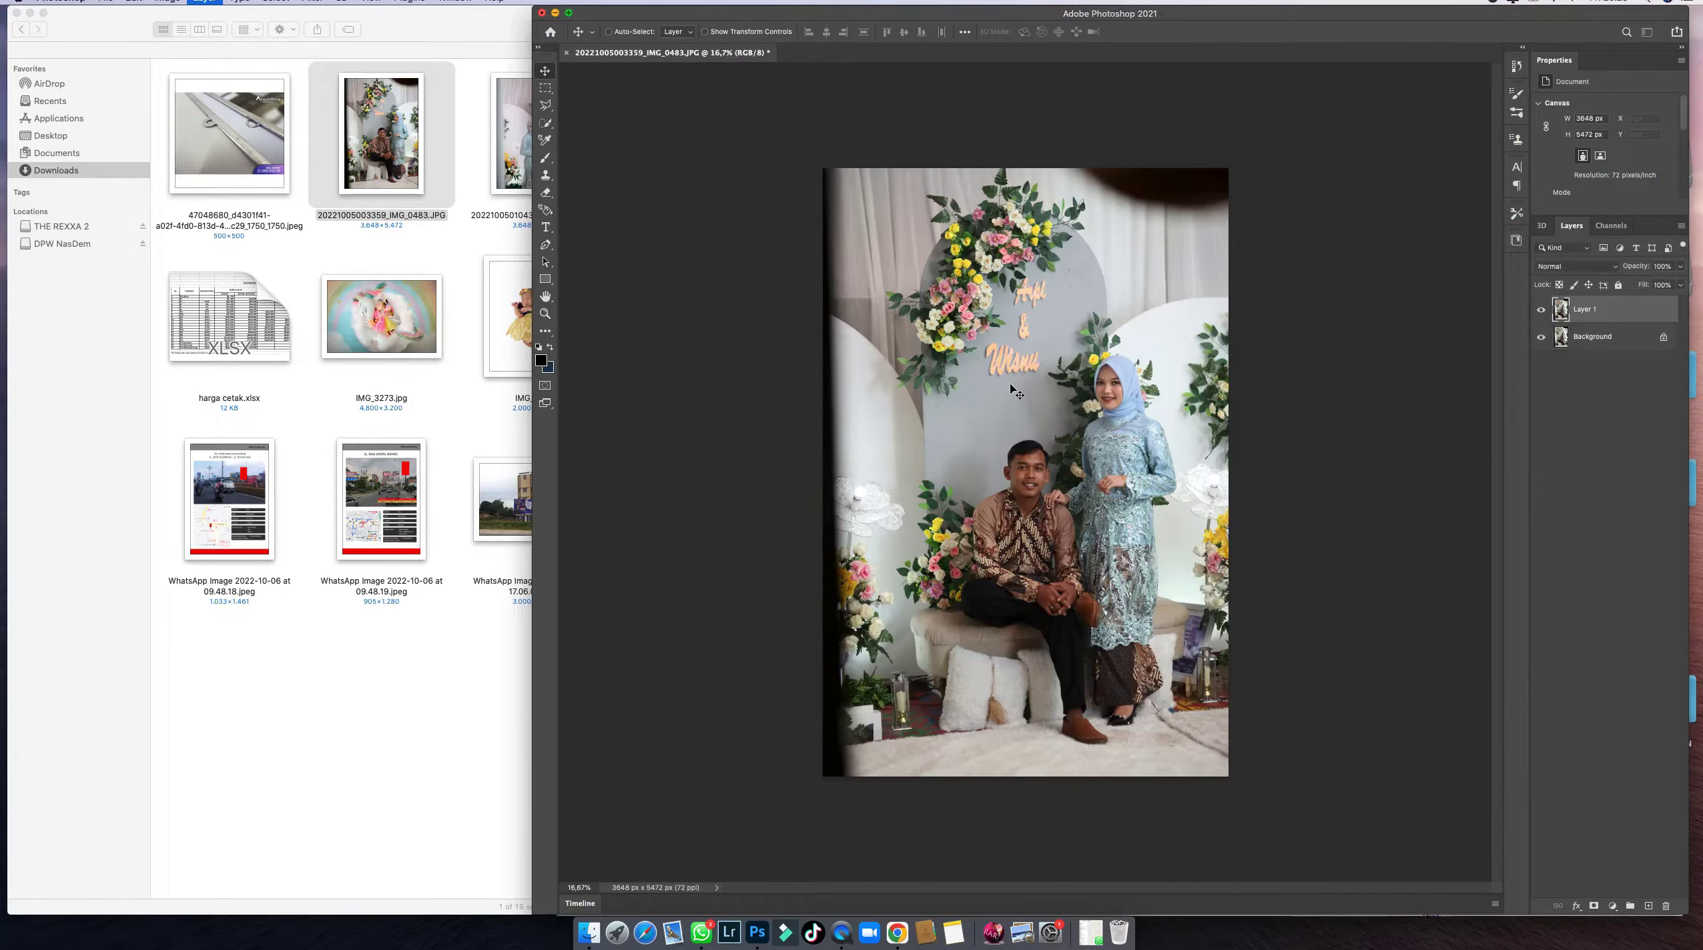
pyautogui.scroll(-2, 1008, 383)
pyautogui.press('super+t')
pyautogui.moveTo(861, 225); pyautogui.dragTo(811, 152)
pyautogui.moveTo(1094, 365); pyautogui.dragTo(1096, 372)
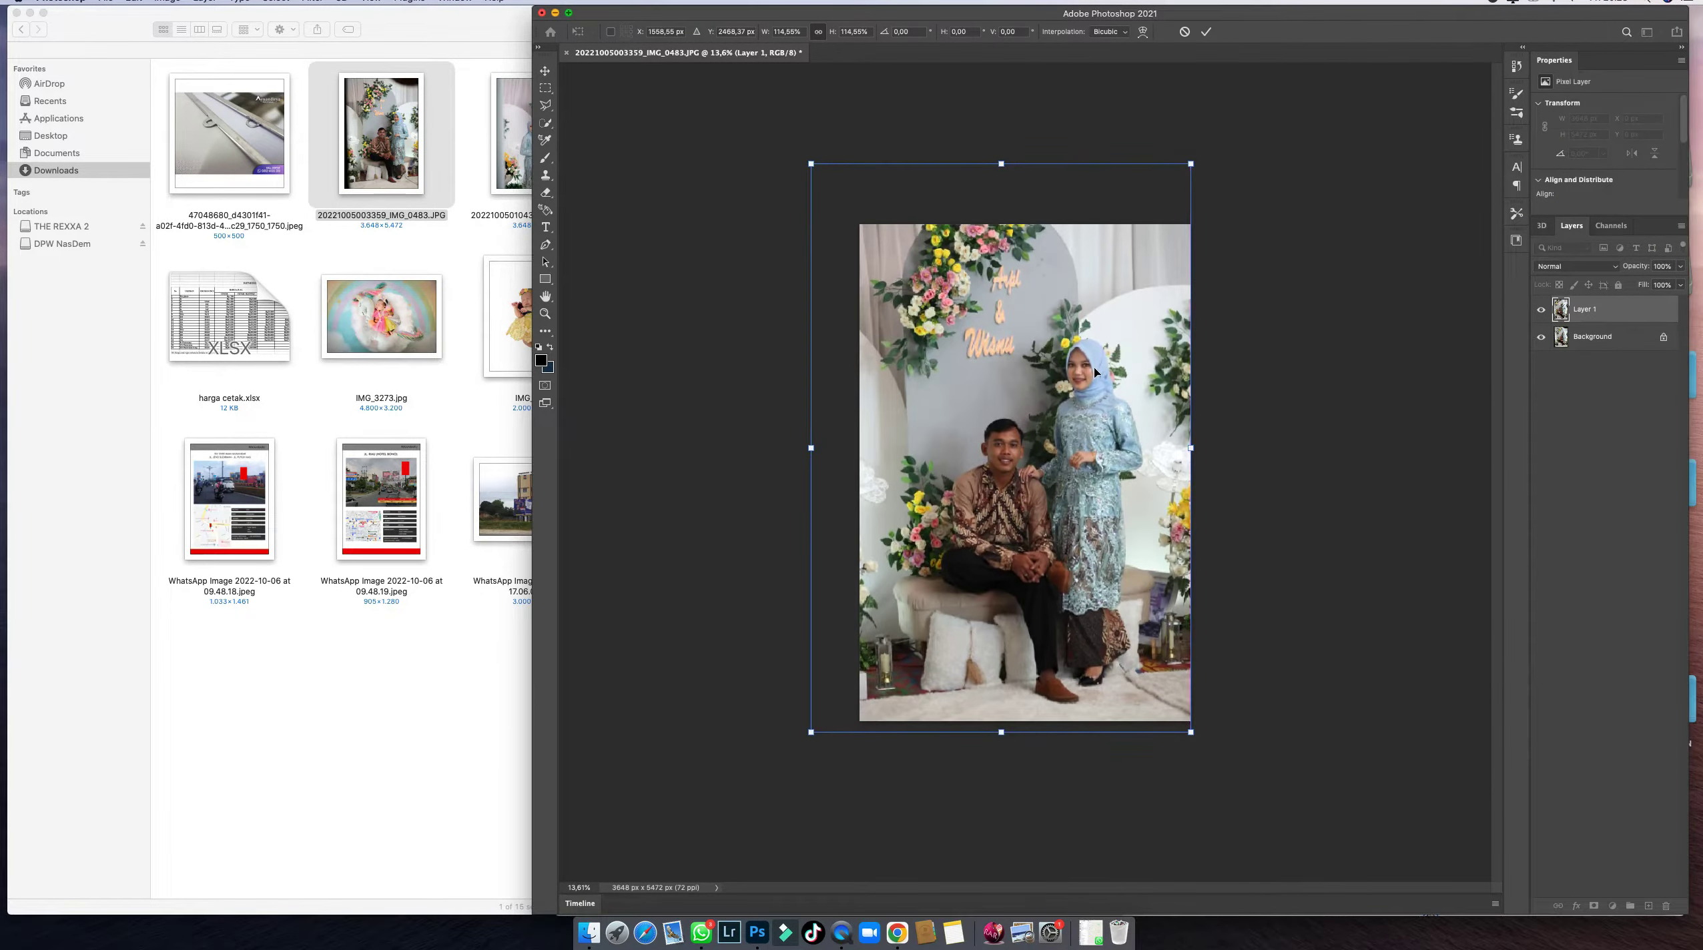
pyautogui.press('Return')
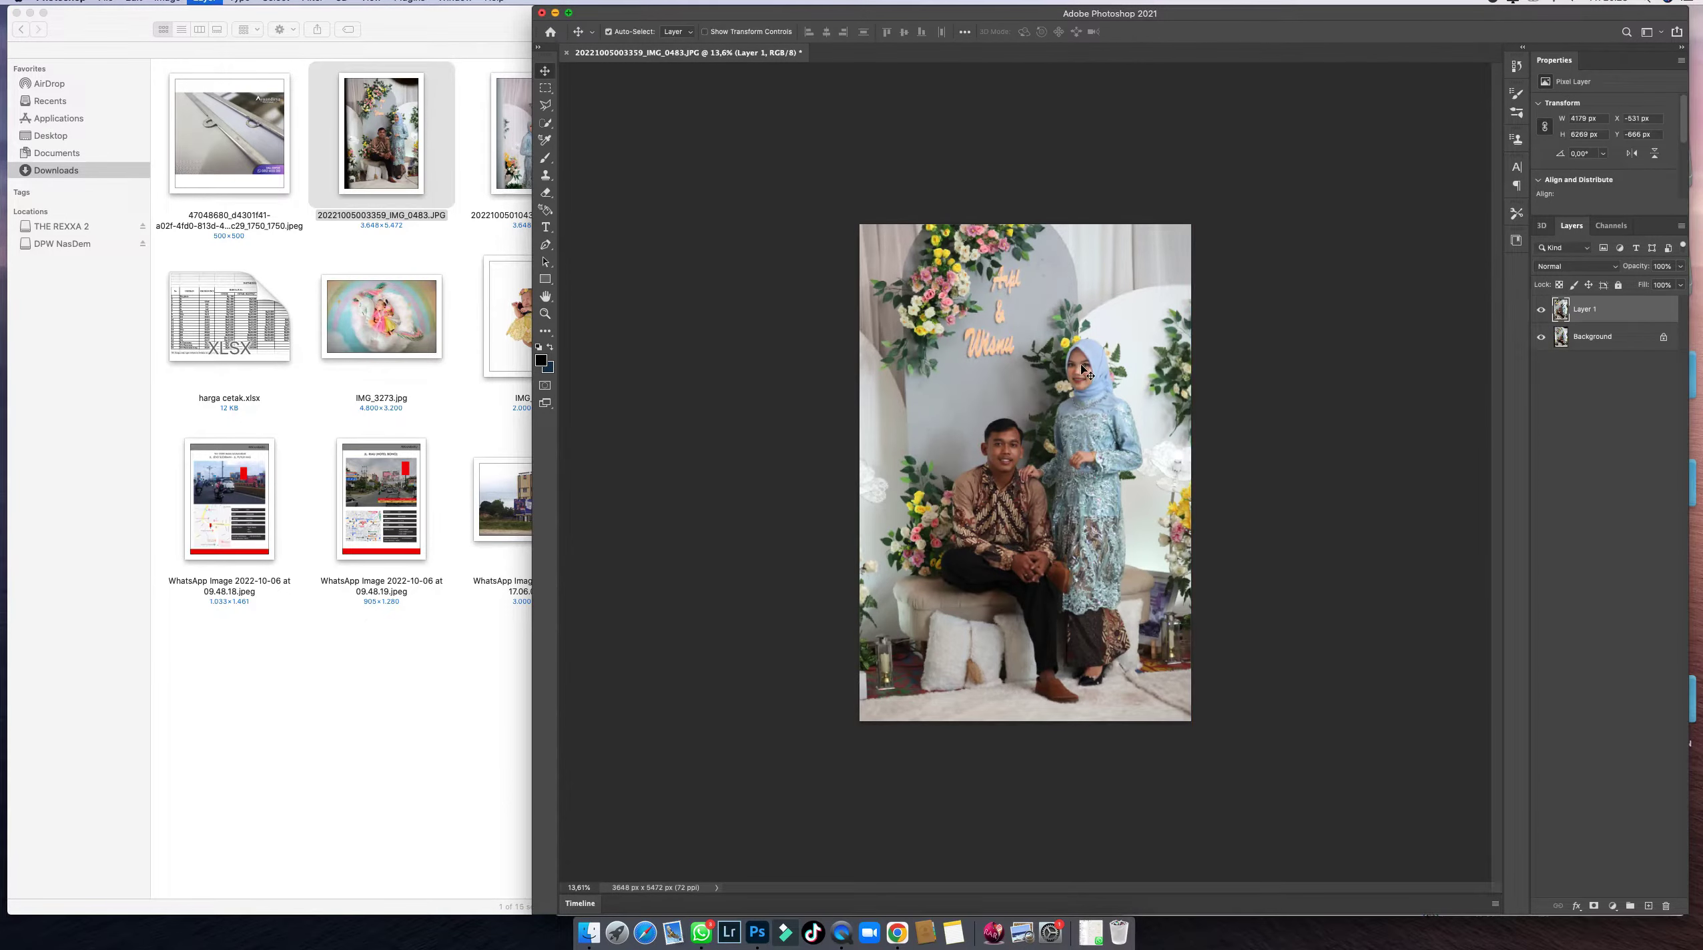
# Raise the exposure and contrast slightly in the Camera Raw filter and merge the enlarged layer into the background.
pyautogui.press('super+0')
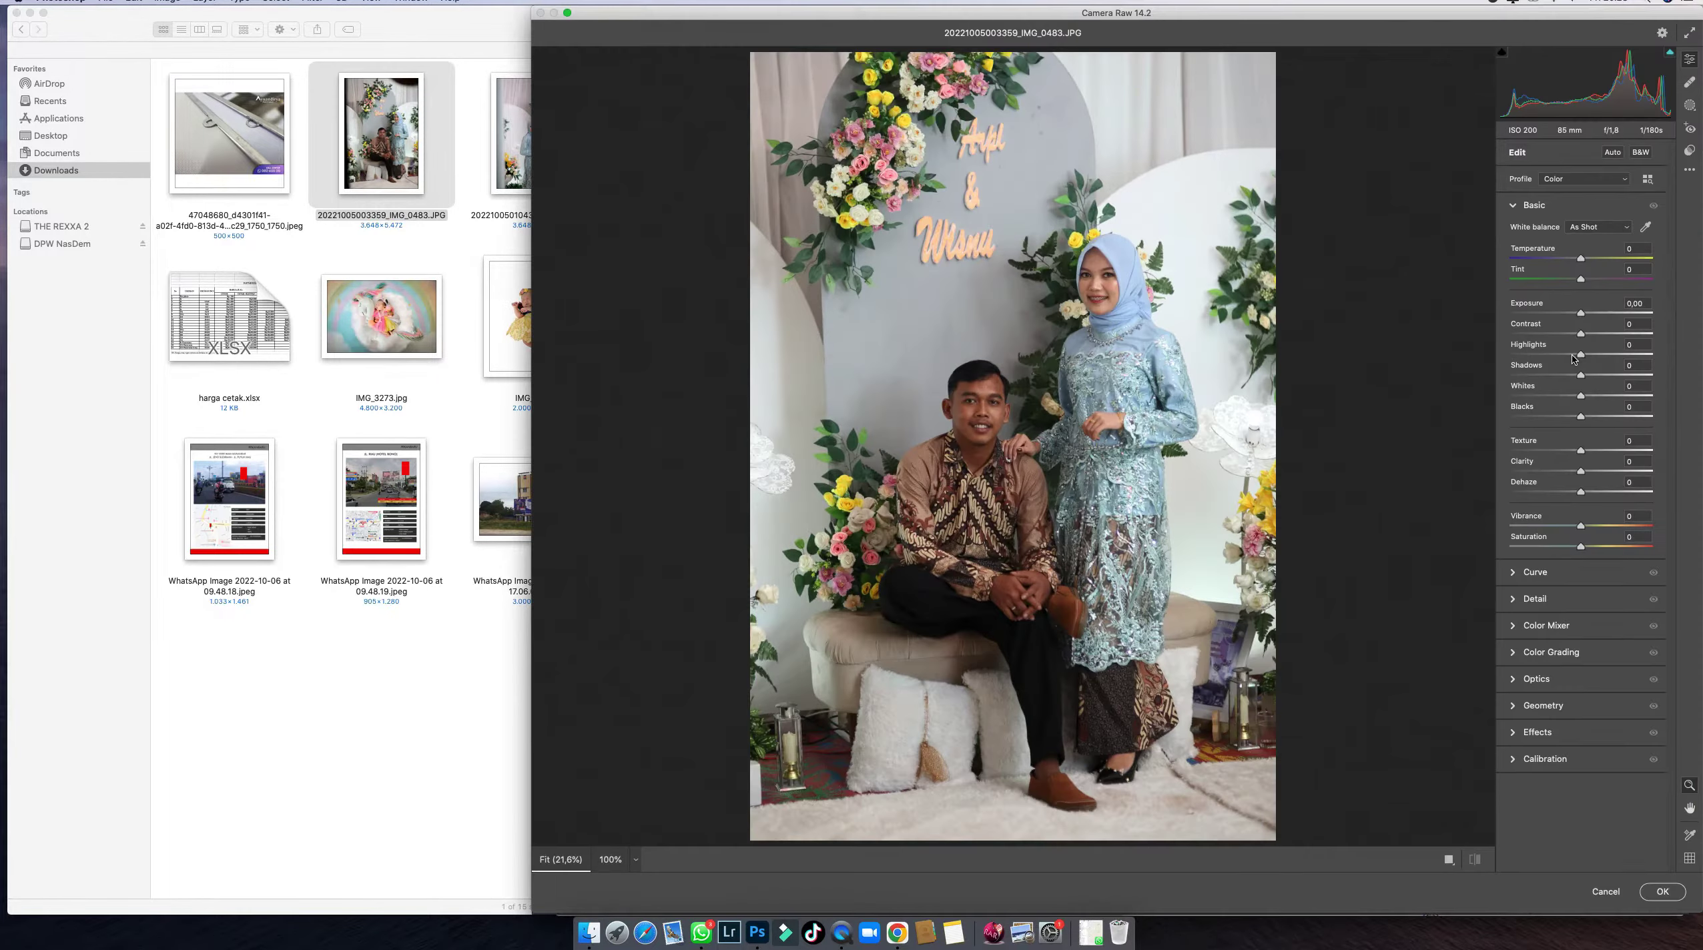
pyautogui.moveTo(1580, 314); pyautogui.dragTo(1593, 315)
pyautogui.click(1591, 334)
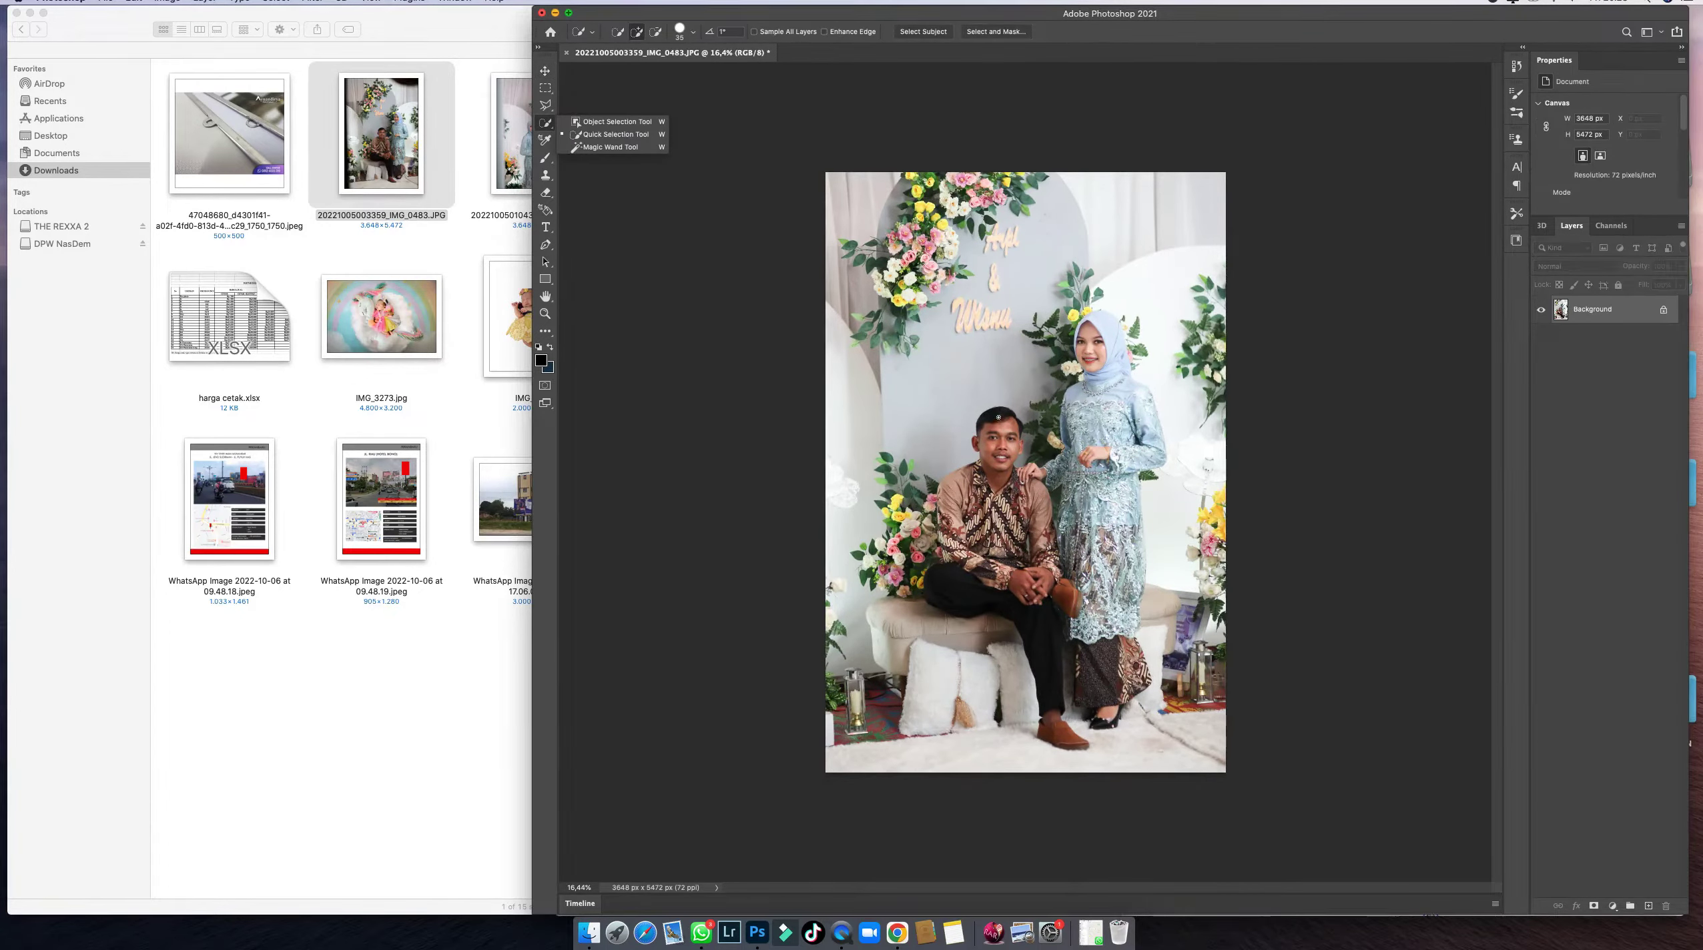
# Select the seated man, including his legs and shoe, with the Quick Selection tool and feather the selection.
pyautogui.moveTo(999, 417); pyautogui.dragTo(1002, 466)
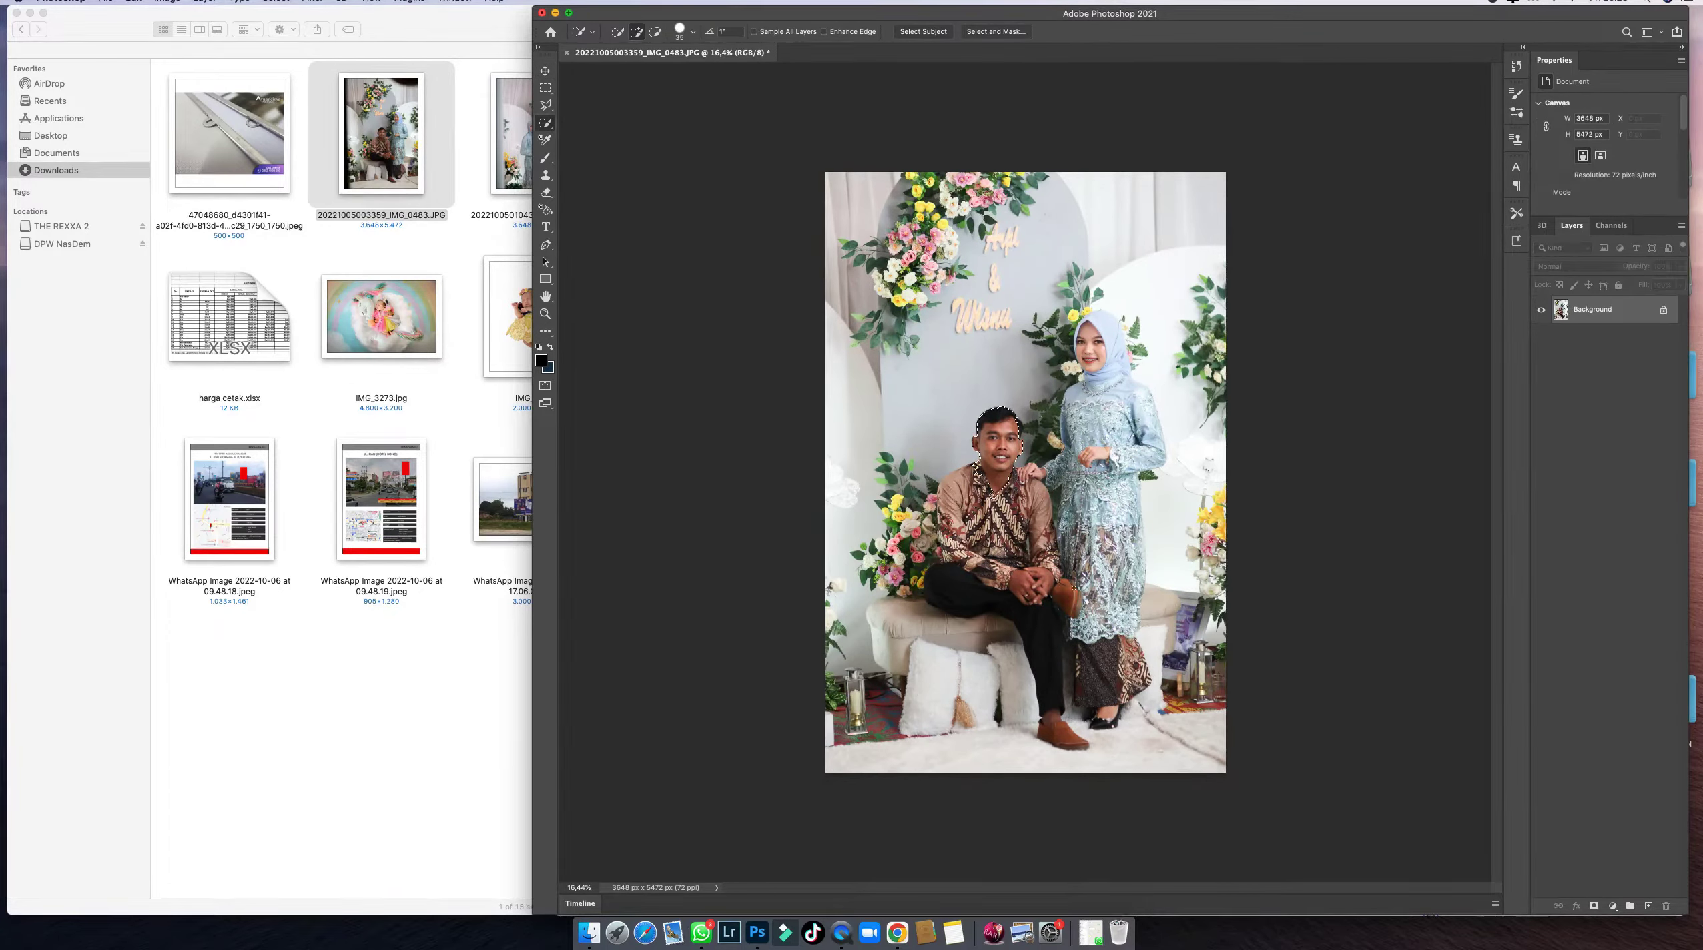
pyautogui.scroll(1, 1074, 587)
pyautogui.click(1039, 581)
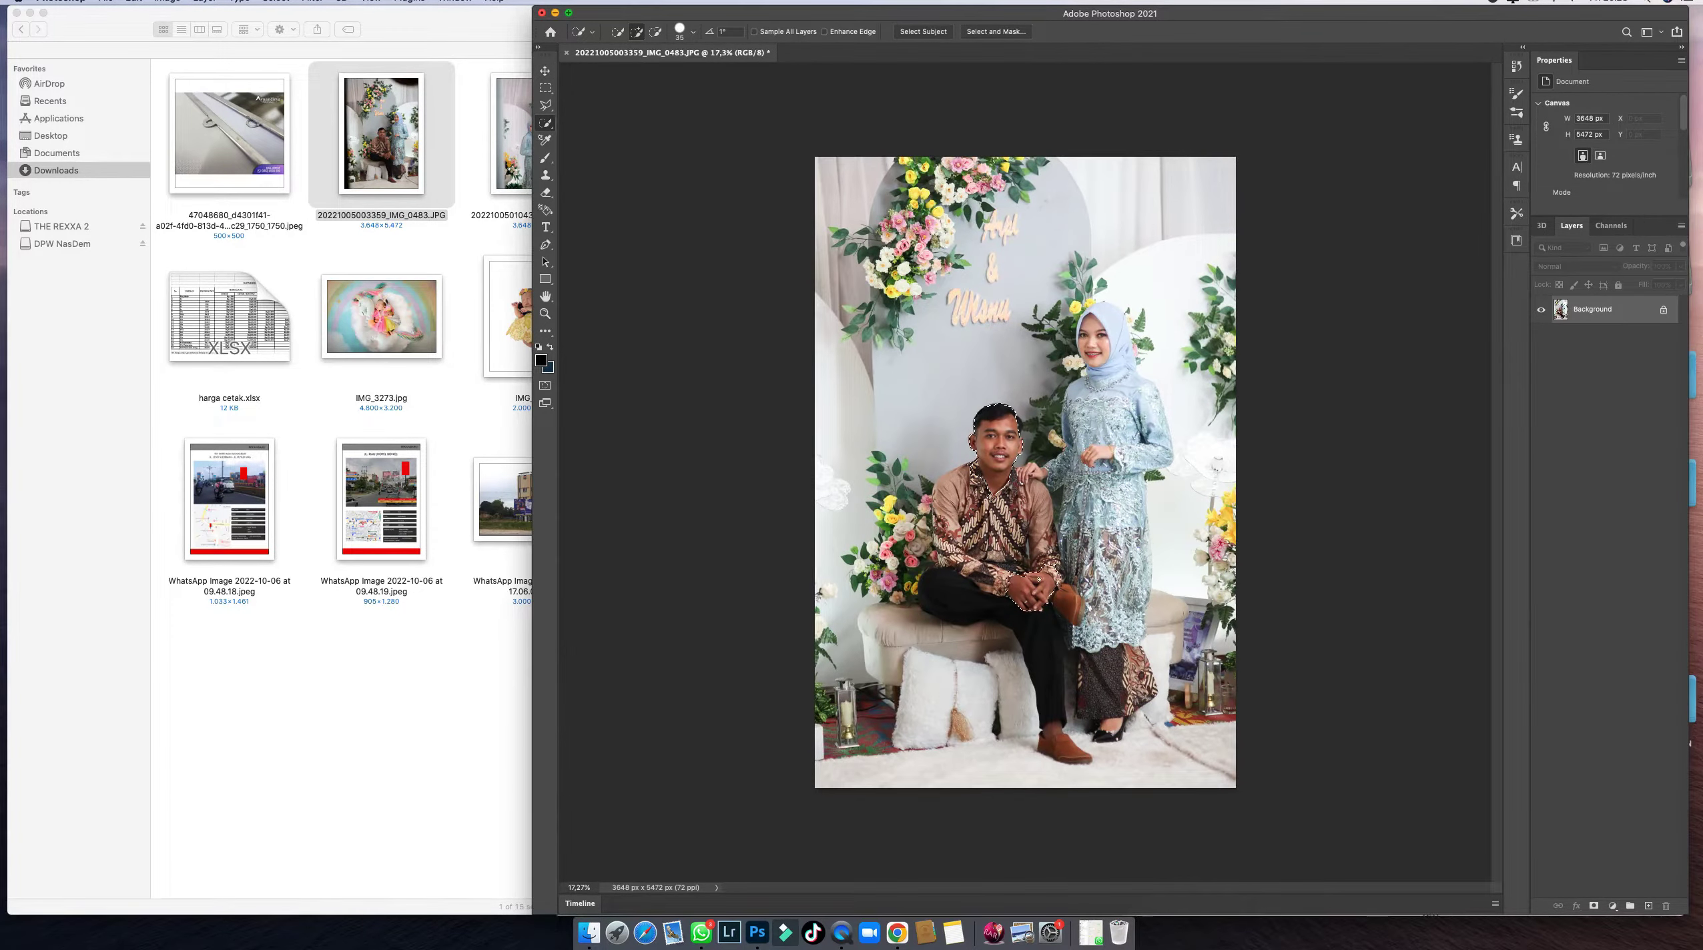
pyautogui.click(1054, 741)
pyautogui.rightClick(1053, 658)
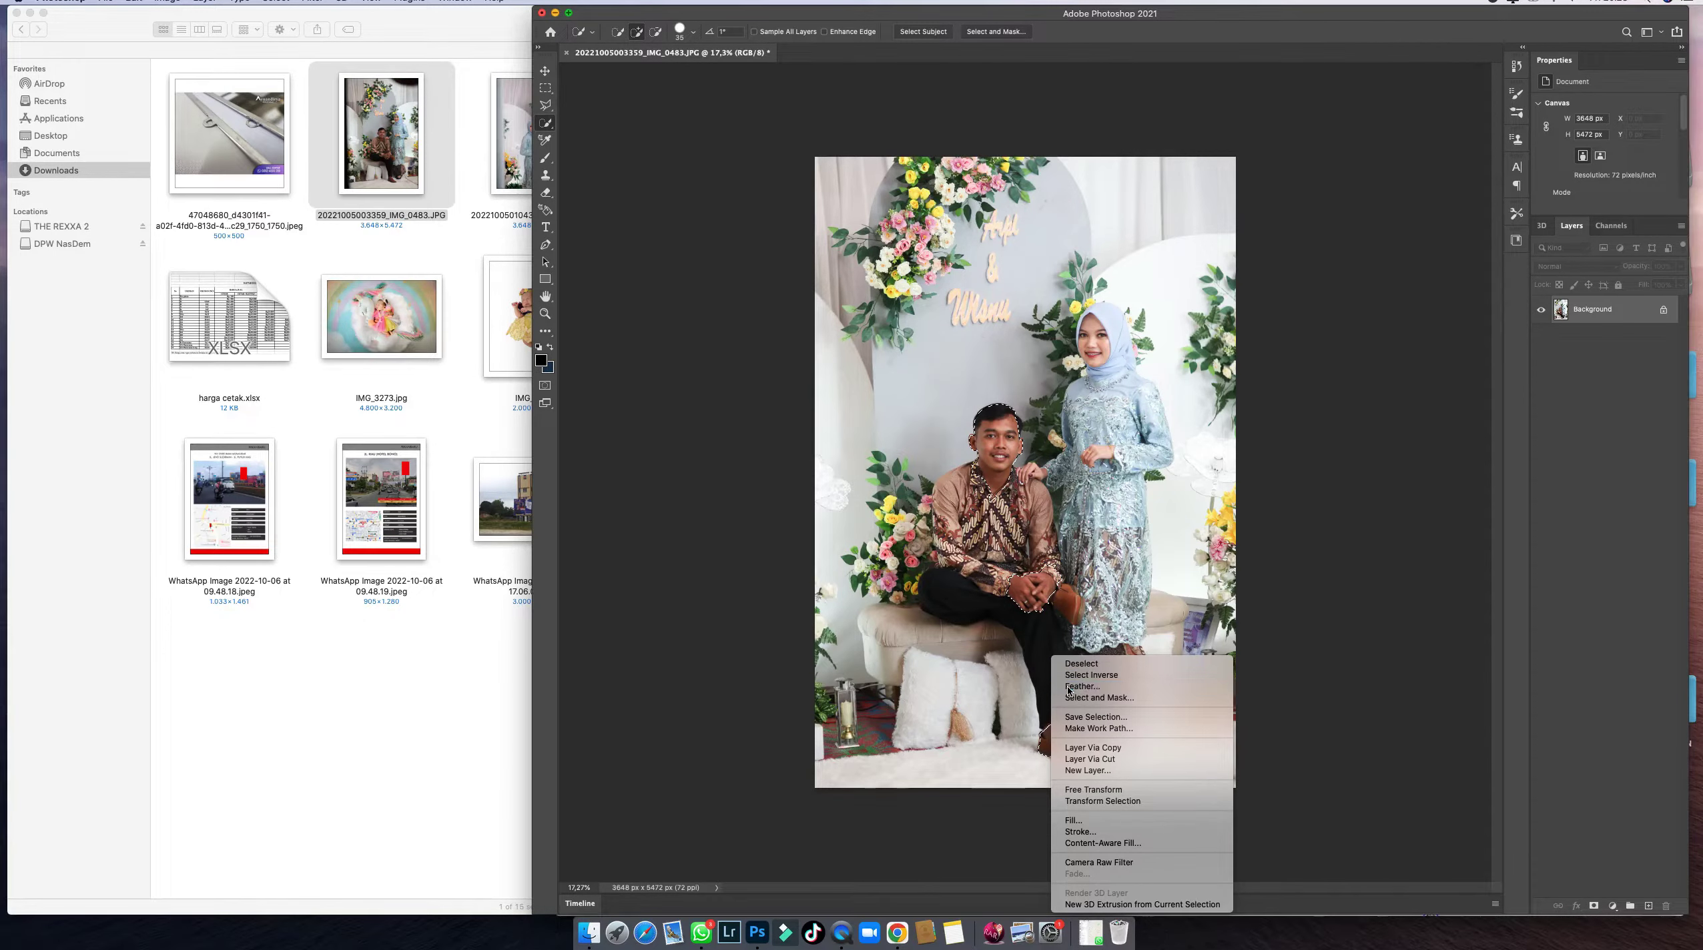
pyautogui.click(1081, 686)
pyautogui.click(924, 451)
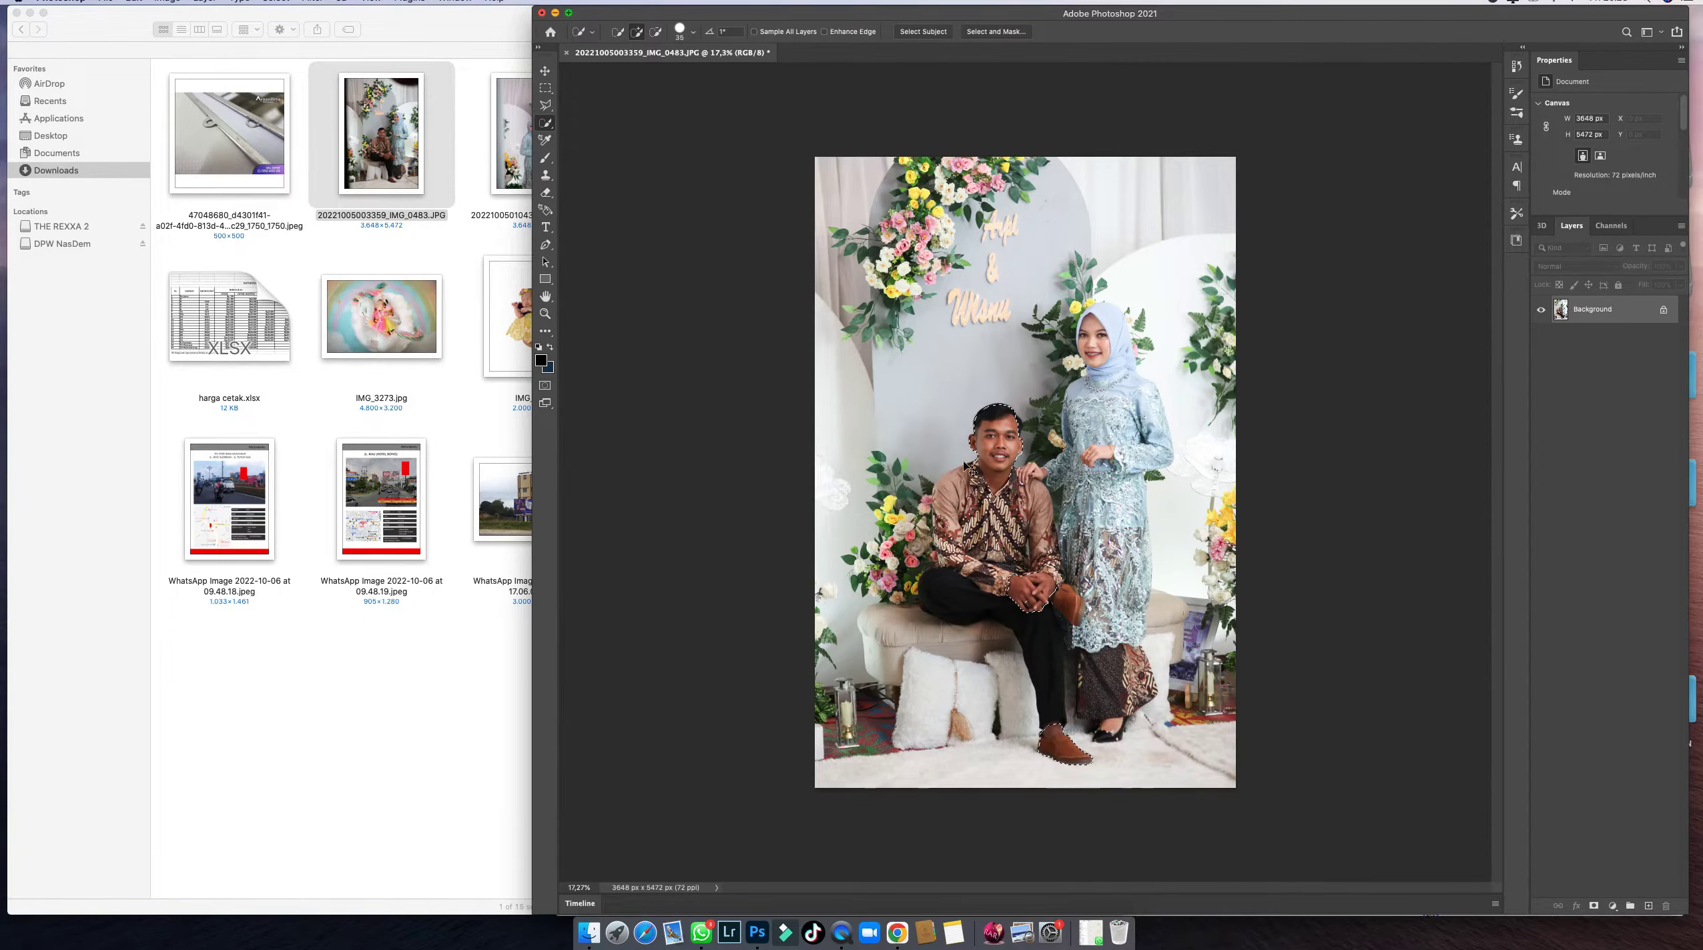
# Copy the selected man to a new layer and brighten it with Curves, using input 118 and output 136.
pyautogui.press('super+j')
pyautogui.press('super+m')
pyautogui.moveTo(1327, 478); pyautogui.dragTo(1328, 465)
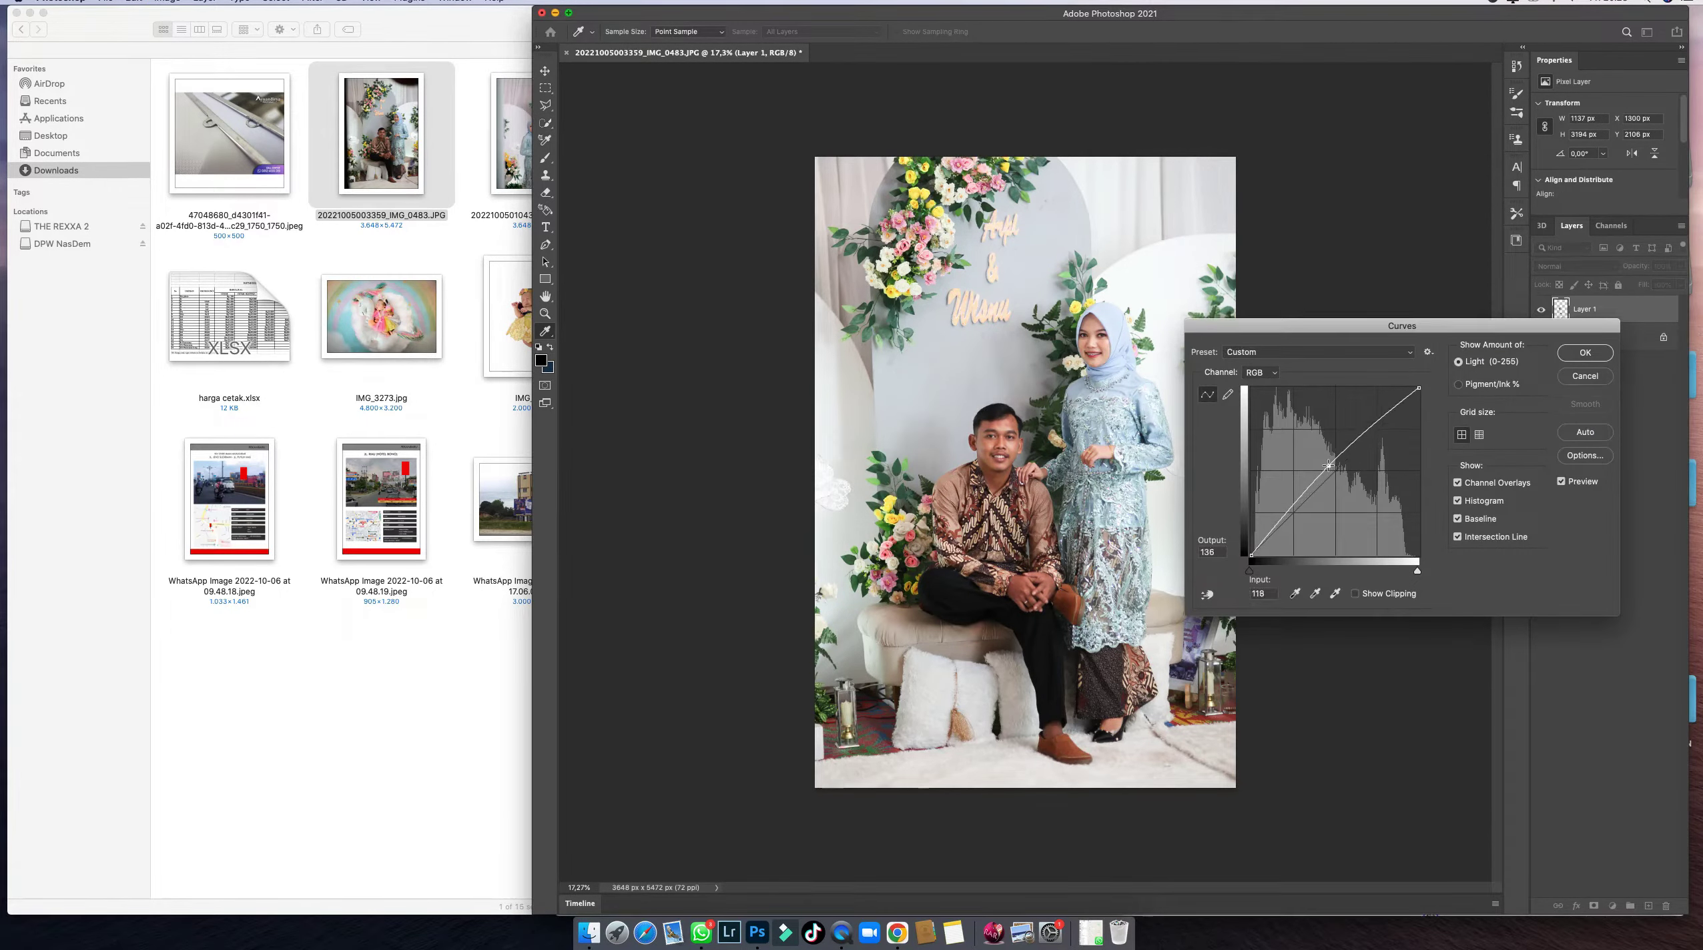
pyautogui.click(1600, 358)
# Reduce the saturation of the man's layer to -17 with Hue/Saturation.
pyautogui.press('super+u')
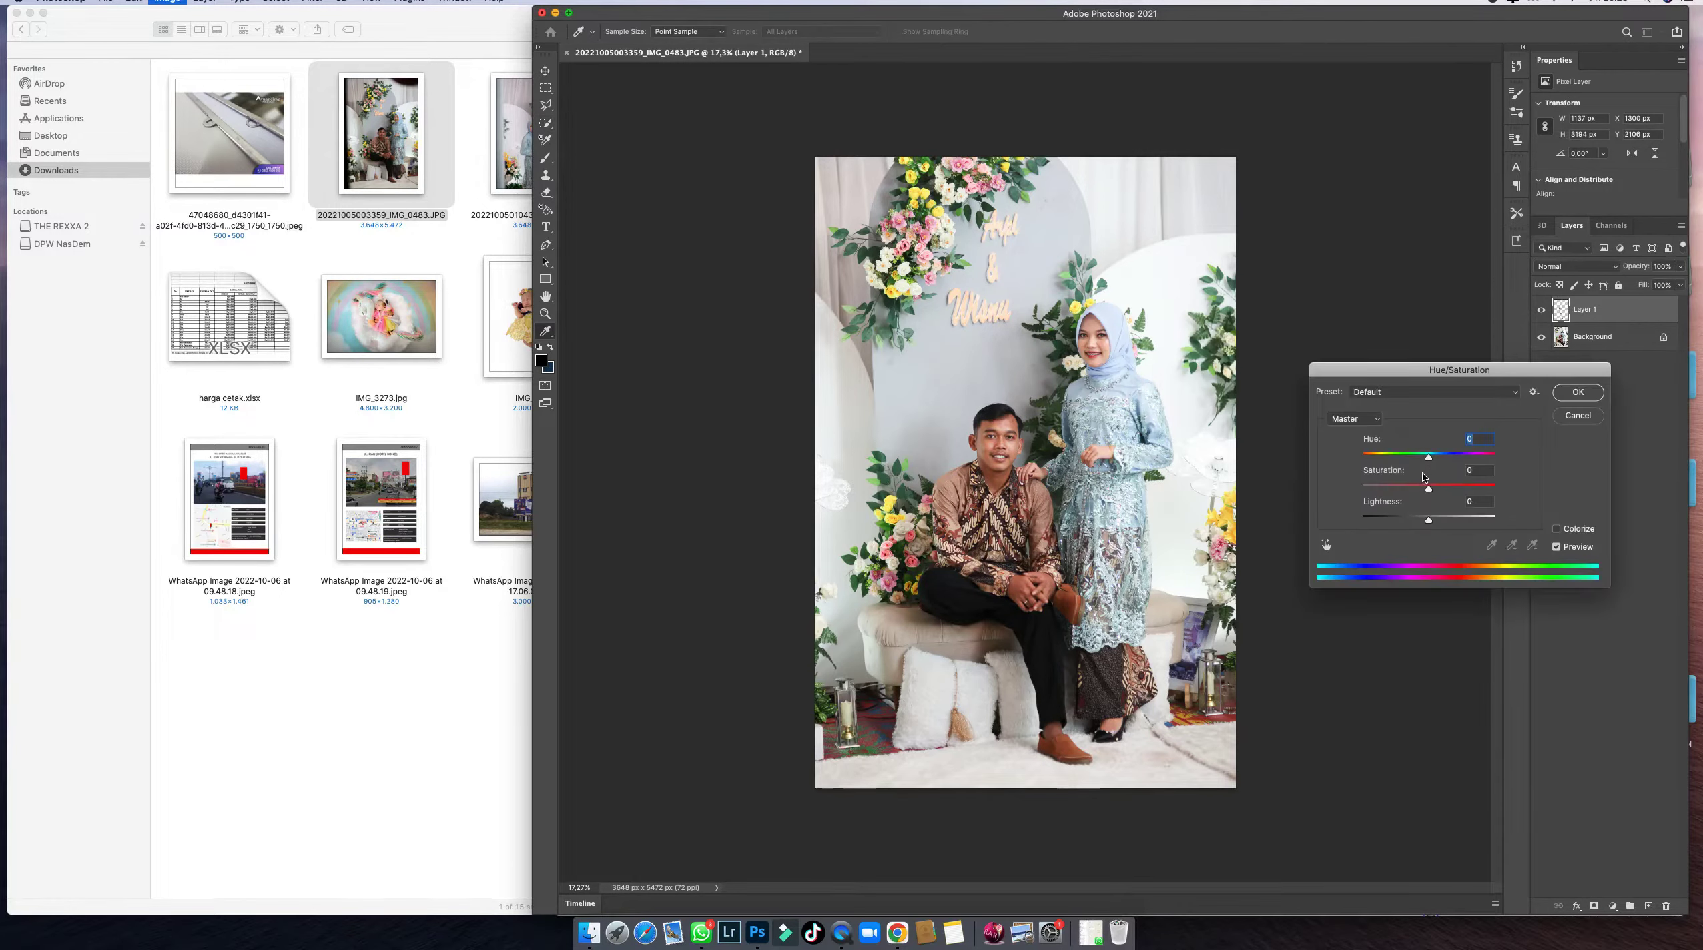
pyautogui.moveTo(1429, 487); pyautogui.dragTo(1419, 490)
pyautogui.click(1591, 395)
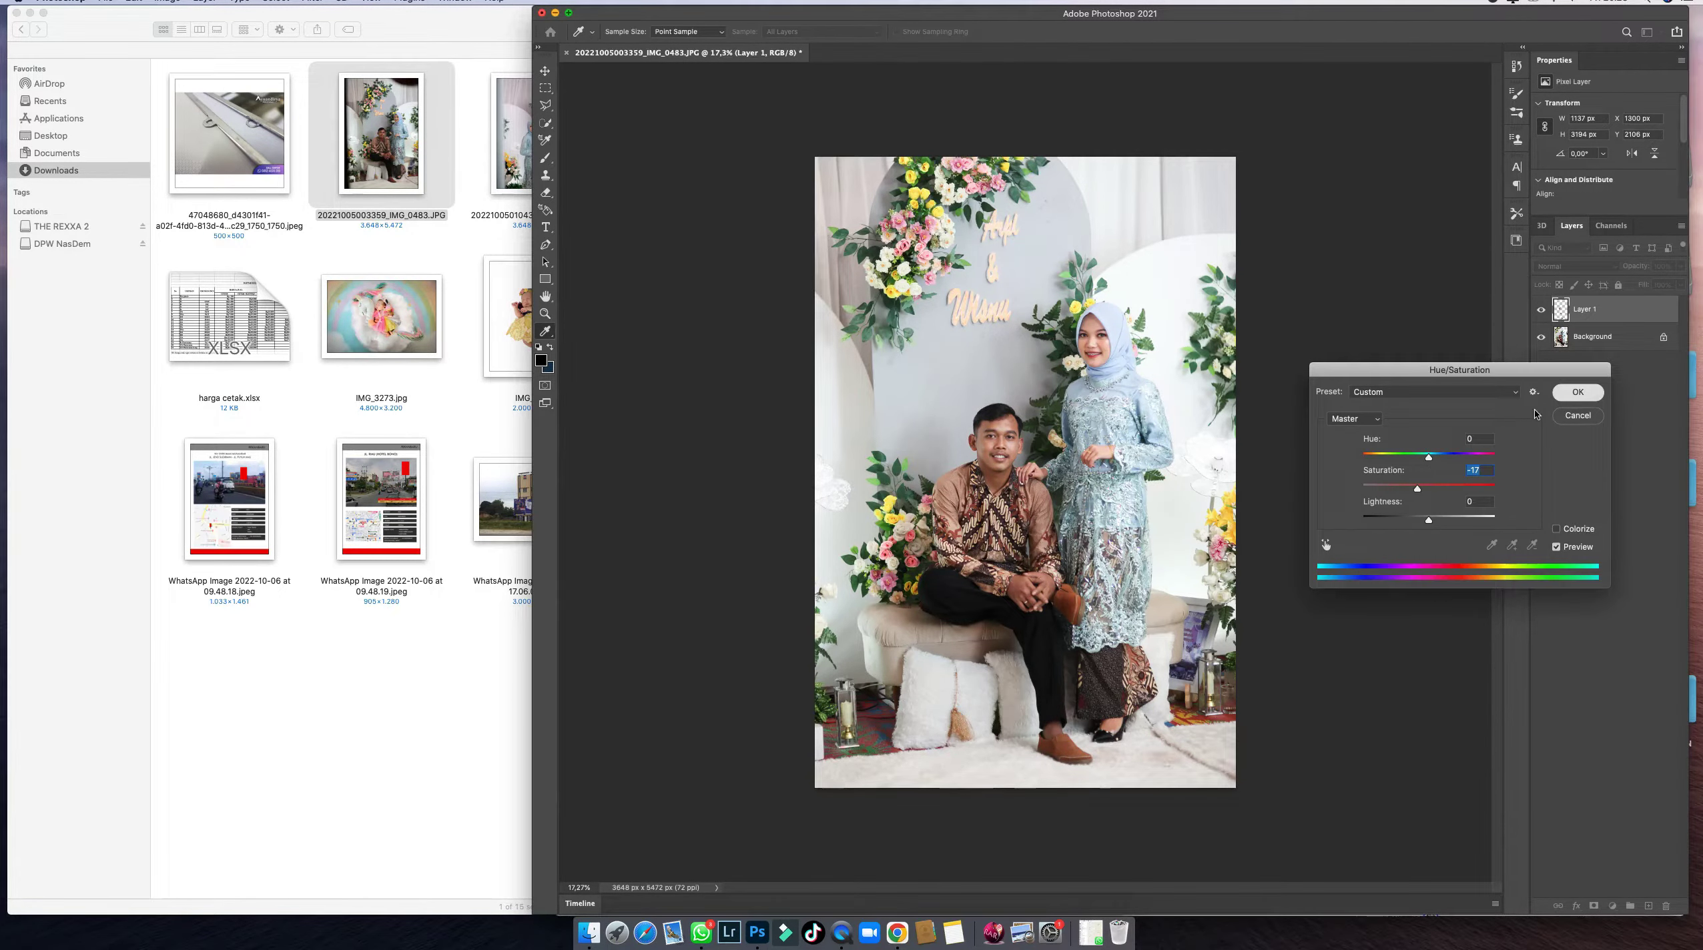
# Set the layer's midtone cyan-red balance to -7, nudge the yellow-blue level, and merge the layer into the background.
pyautogui.press('super+b')
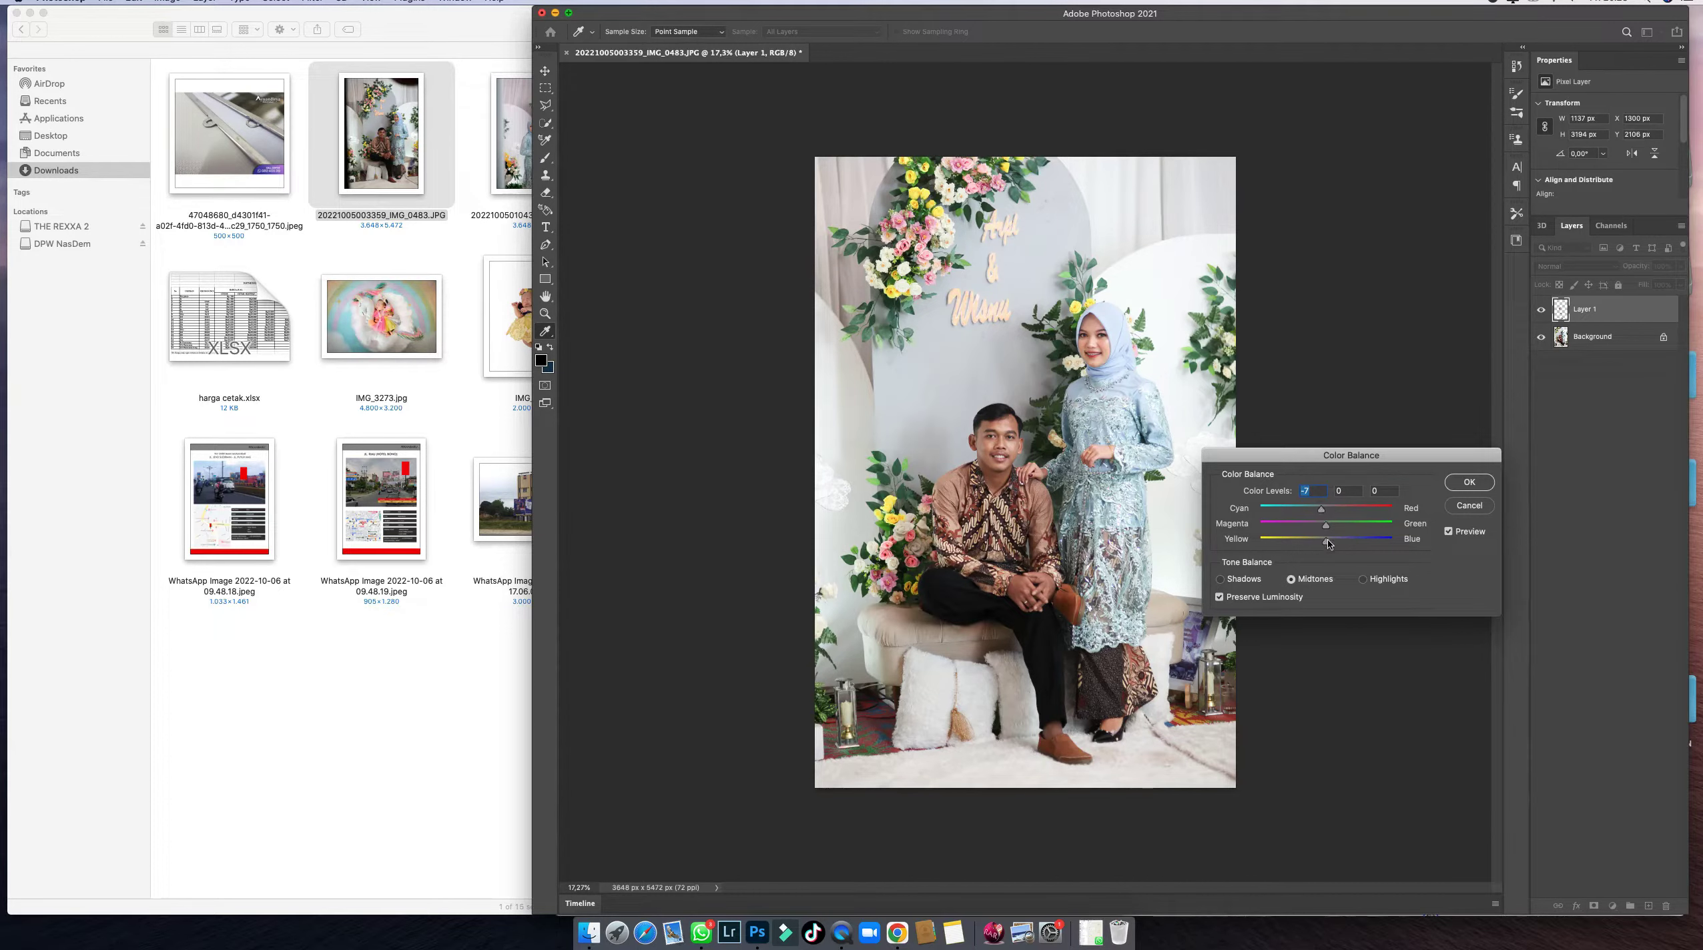
pyautogui.moveTo(1327, 541); pyautogui.dragTo(1329, 542)
pyautogui.click(1468, 483)
pyautogui.press('super+e')
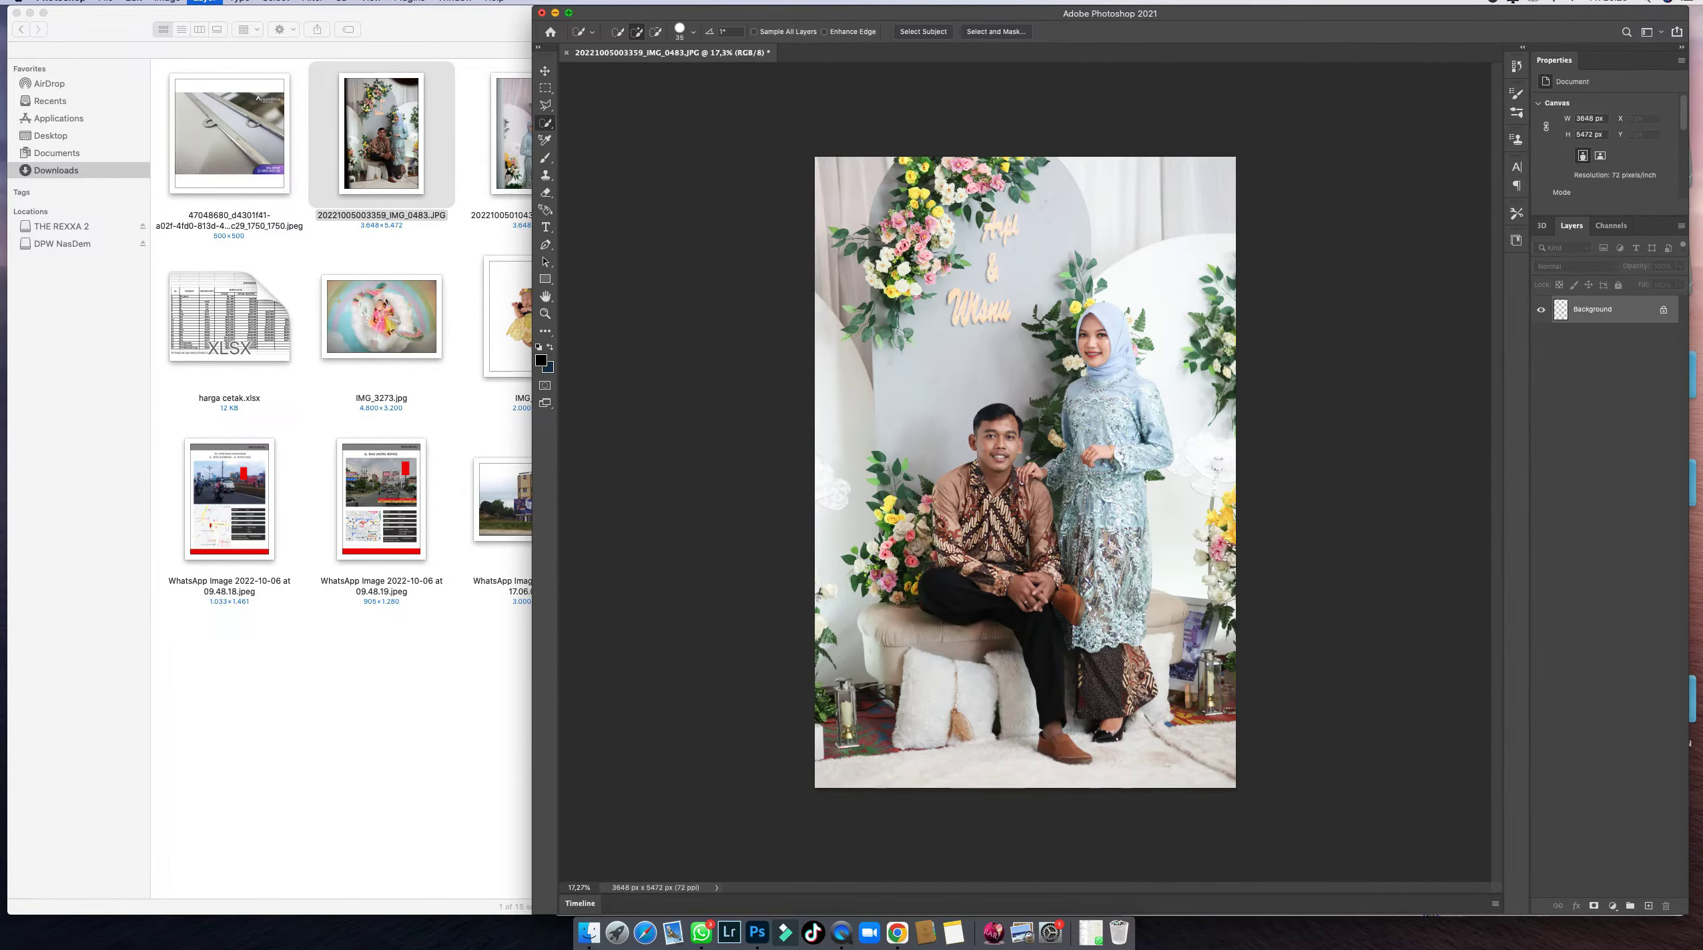
# Duplicate the background layer and smooth the skin on the man's forehead with the Patch tool.
pyautogui.press('j')
pyautogui.scroll(5, 1008, 406)
pyautogui.press('super+j')
pyautogui.scroll(1, 1002, 369)
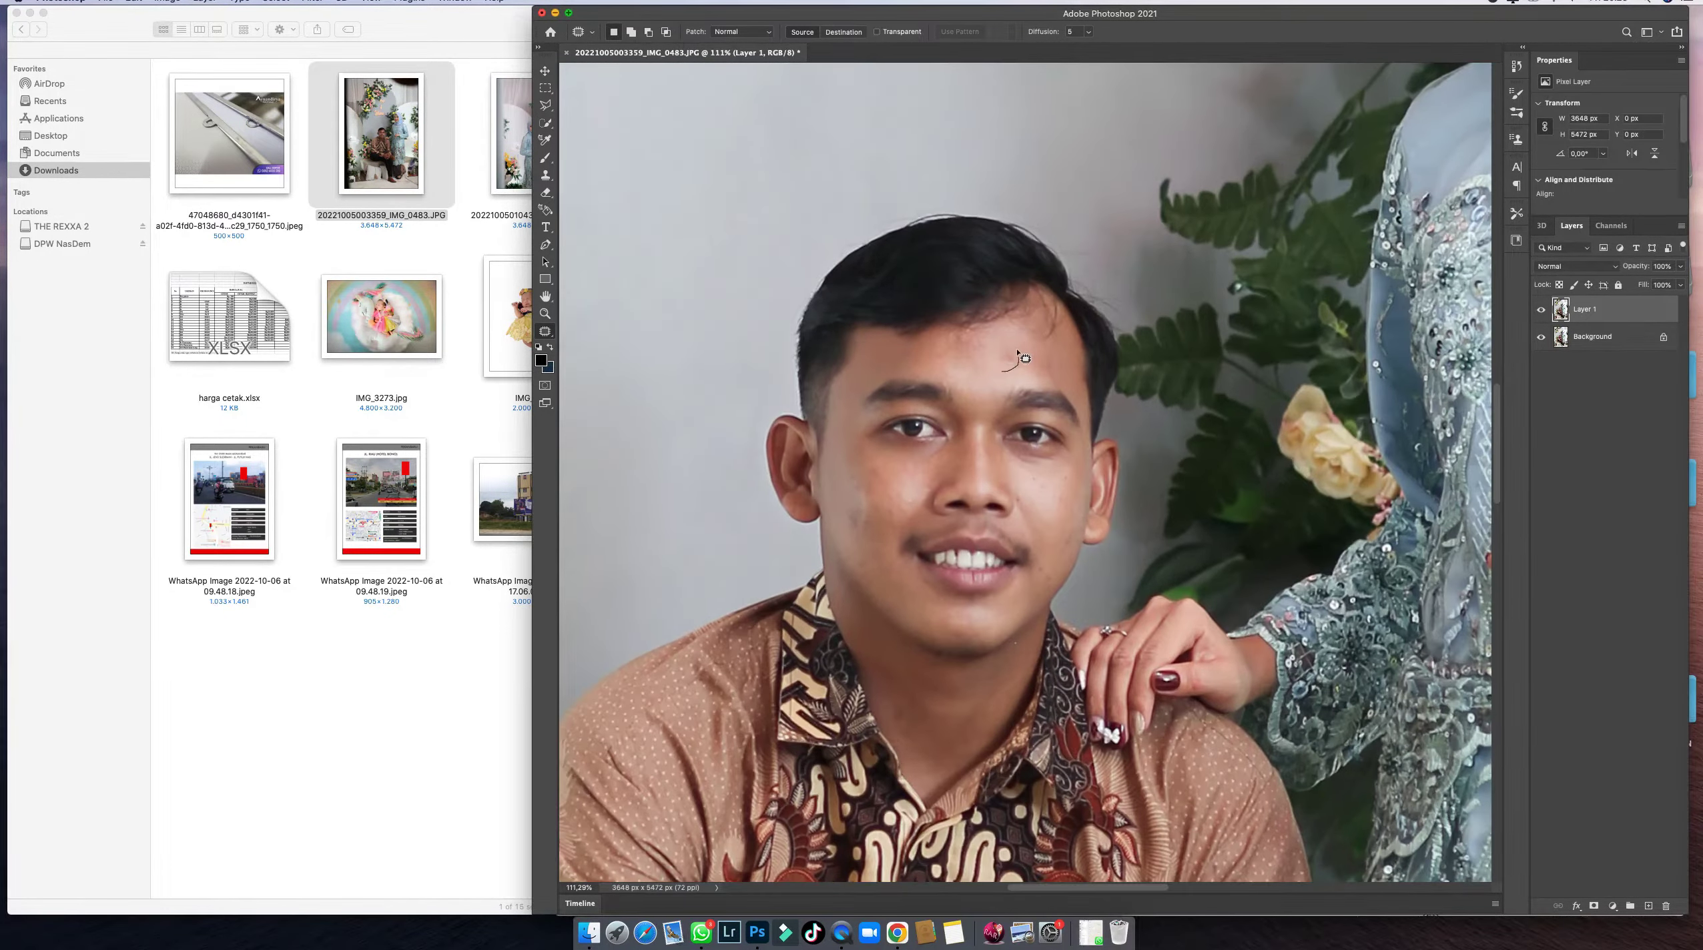
pyautogui.moveTo(1003, 369)
pyautogui.mouseDown()
pyautogui.moveTo(1065, 360)
pyautogui.moveTo(1042, 372)
pyautogui.moveTo(990, 340)
pyautogui.moveTo(950, 365)
pyautogui.mouseUp()
pyautogui.moveTo(963, 361)
pyautogui.mouseDown()
pyautogui.moveTo(977, 375)
pyautogui.moveTo(982, 346)
pyautogui.moveTo(976, 367)
pyautogui.mouseUp()
pyautogui.moveTo(980, 359)
pyautogui.mouseDown()
pyautogui.moveTo(969, 333)
pyautogui.moveTo(952, 344)
pyautogui.moveTo(1026, 354)
pyautogui.moveTo(995, 338)
pyautogui.moveTo(981, 369)
pyautogui.moveTo(965, 344)
pyautogui.mouseUp()
pyautogui.moveTo(976, 357); pyautogui.dragTo(996, 358)
pyautogui.press('super+d')
# Patch the uneven and shiny skin on both of the man's cheeks.
pyautogui.press('super+j')
pyautogui.moveTo(848, 483)
pyautogui.mouseDown()
pyautogui.moveTo(851, 433)
pyautogui.moveTo(864, 532)
pyautogui.moveTo(857, 494)
pyautogui.moveTo(885, 498)
pyautogui.moveTo(867, 497)
pyautogui.mouseUp()
pyautogui.press('super+d')
pyautogui.moveTo(869, 500); pyautogui.dragTo(887, 523)
pyautogui.moveTo(889, 524)
pyautogui.mouseDown()
pyautogui.moveTo(900, 491)
pyautogui.moveTo(866, 519)
pyautogui.moveTo(893, 509)
pyautogui.moveTo(866, 466)
pyautogui.moveTo(882, 494)
pyautogui.moveTo(871, 518)
pyautogui.moveTo(880, 475)
pyautogui.moveTo(867, 513)
pyautogui.mouseUp()
pyautogui.moveTo(1040, 506)
pyautogui.mouseDown()
pyautogui.moveTo(1076, 508)
pyautogui.moveTo(1033, 480)
pyautogui.moveTo(1041, 534)
pyautogui.mouseUp()
pyautogui.moveTo(854, 534); pyautogui.dragTo(857, 537)
pyautogui.moveTo(860, 547)
pyautogui.mouseDown()
pyautogui.moveTo(874, 520)
pyautogui.moveTo(884, 534)
pyautogui.moveTo(871, 519)
pyautogui.mouseUp()
pyautogui.moveTo(884, 519)
pyautogui.mouseDown()
pyautogui.moveTo(832, 551)
pyautogui.moveTo(883, 538)
pyautogui.mouseUp()
pyautogui.moveTo(873, 554); pyautogui.dragTo(845, 509)
pyautogui.press('super+z')
pyautogui.press('super+d')
# Refine the man's cheek near the ear with further patches and merge the retouched layer into the background.
pyautogui.scroll(3, 866, 506)
pyautogui.moveTo(864, 575)
pyautogui.mouseDown()
pyautogui.moveTo(890, 607)
pyautogui.moveTo(871, 534)
pyautogui.moveTo(866, 561)
pyautogui.mouseUp()
pyautogui.moveTo(879, 555)
pyautogui.mouseDown()
pyautogui.moveTo(856, 512)
pyautogui.moveTo(924, 542)
pyautogui.moveTo(894, 519)
pyautogui.mouseUp()
pyautogui.moveTo(915, 521)
pyautogui.mouseDown()
pyautogui.moveTo(912, 493)
pyautogui.moveTo(868, 513)
pyautogui.moveTo(847, 487)
pyautogui.mouseUp()
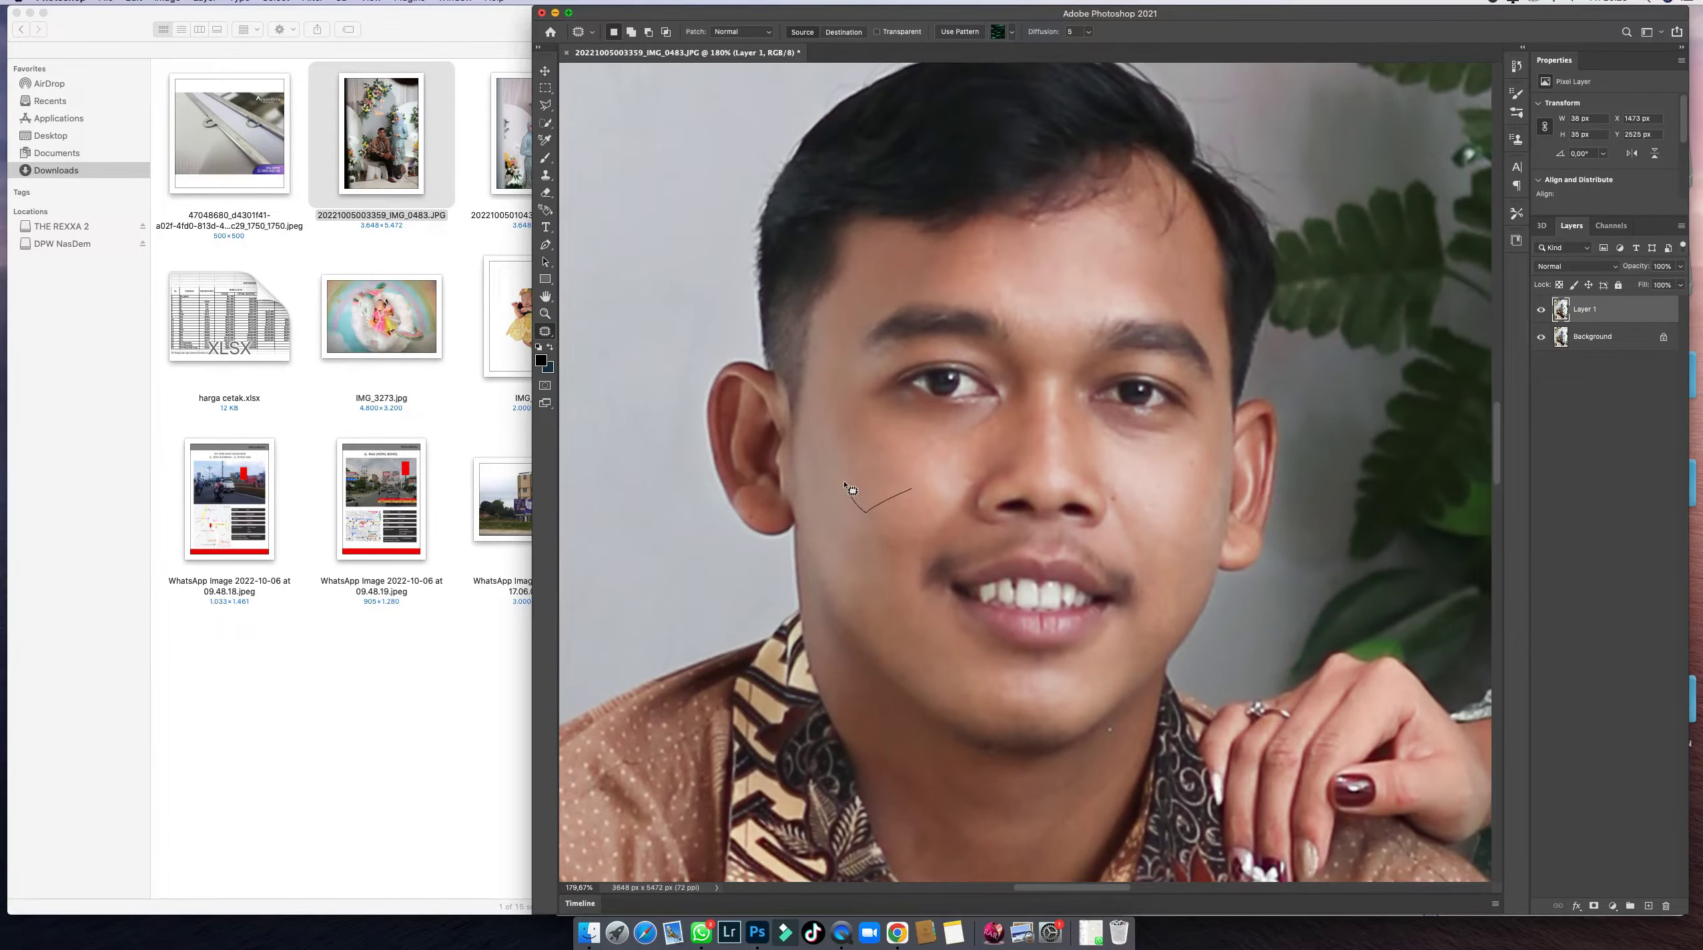
pyautogui.press('super+d')
pyautogui.scroll(-5, 904, 447)
# Patch the areas under both of the man's eyes on a duplicate layer.
pyautogui.scroll(5, 908, 452)
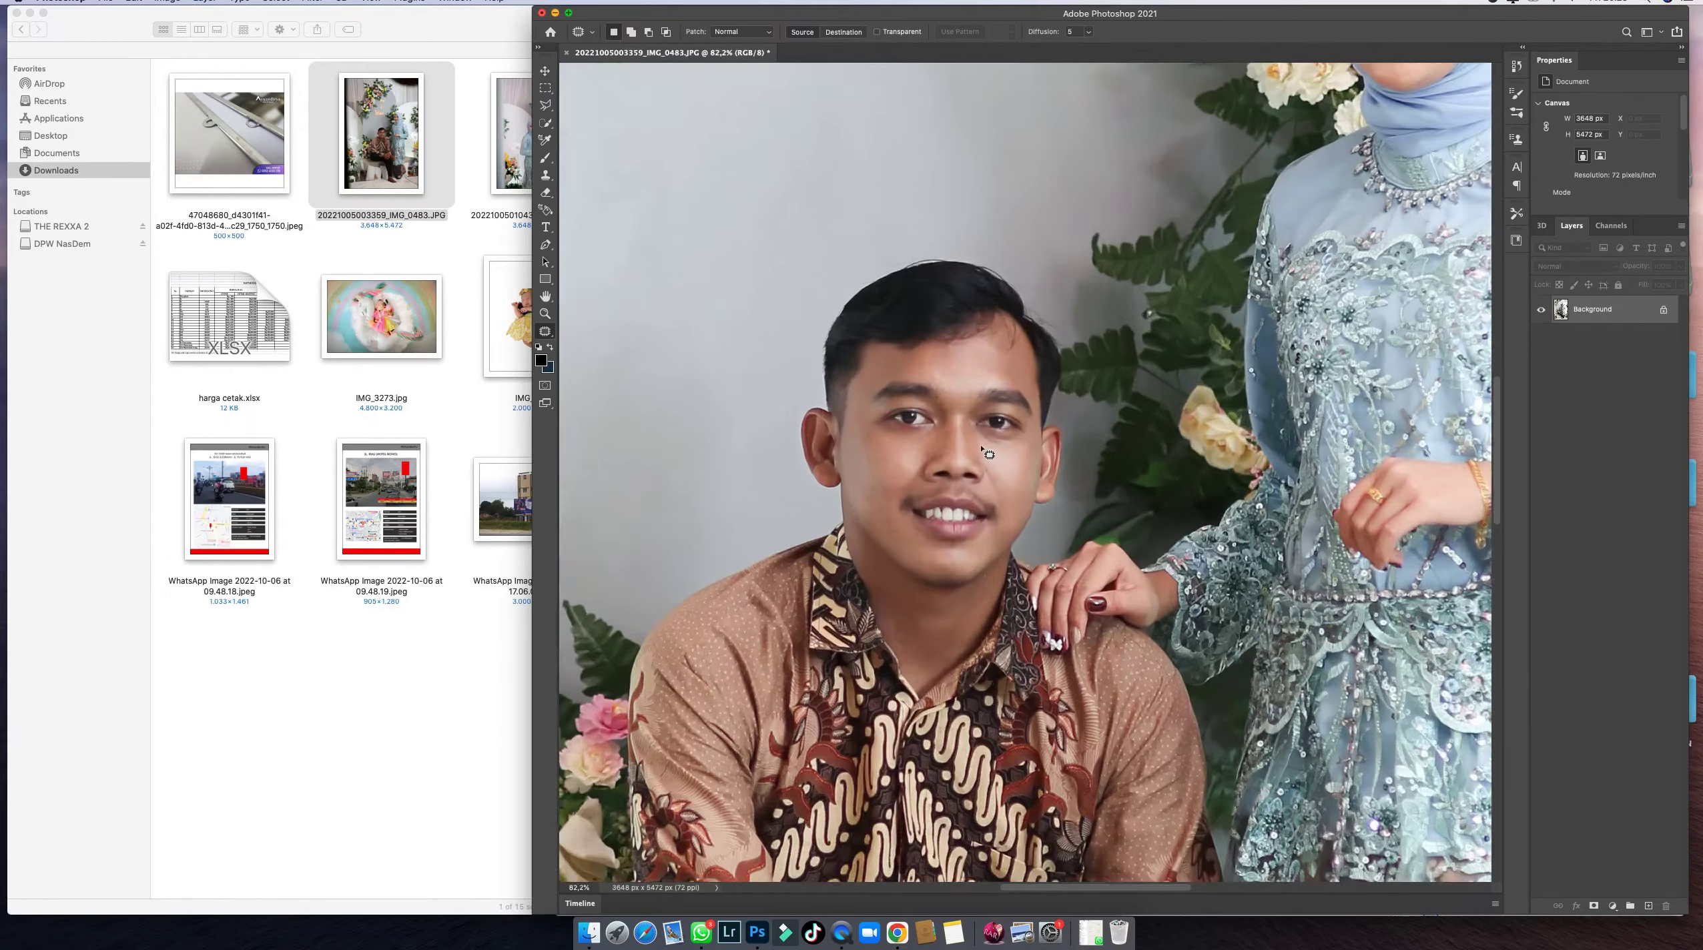
pyautogui.moveTo(1005, 431); pyautogui.dragTo(1005, 446)
pyautogui.moveTo(1001, 442); pyautogui.dragTo(1004, 454)
pyautogui.press('super+d')
pyautogui.moveTo(854, 455)
pyautogui.mouseDown()
pyautogui.moveTo(895, 430)
pyautogui.moveTo(856, 420)
pyautogui.moveTo(868, 445)
pyautogui.mouseUp()
pyautogui.moveTo(871, 444); pyautogui.dragTo(815, 455)
pyautogui.press('super+d')
pyautogui.press('super+d')
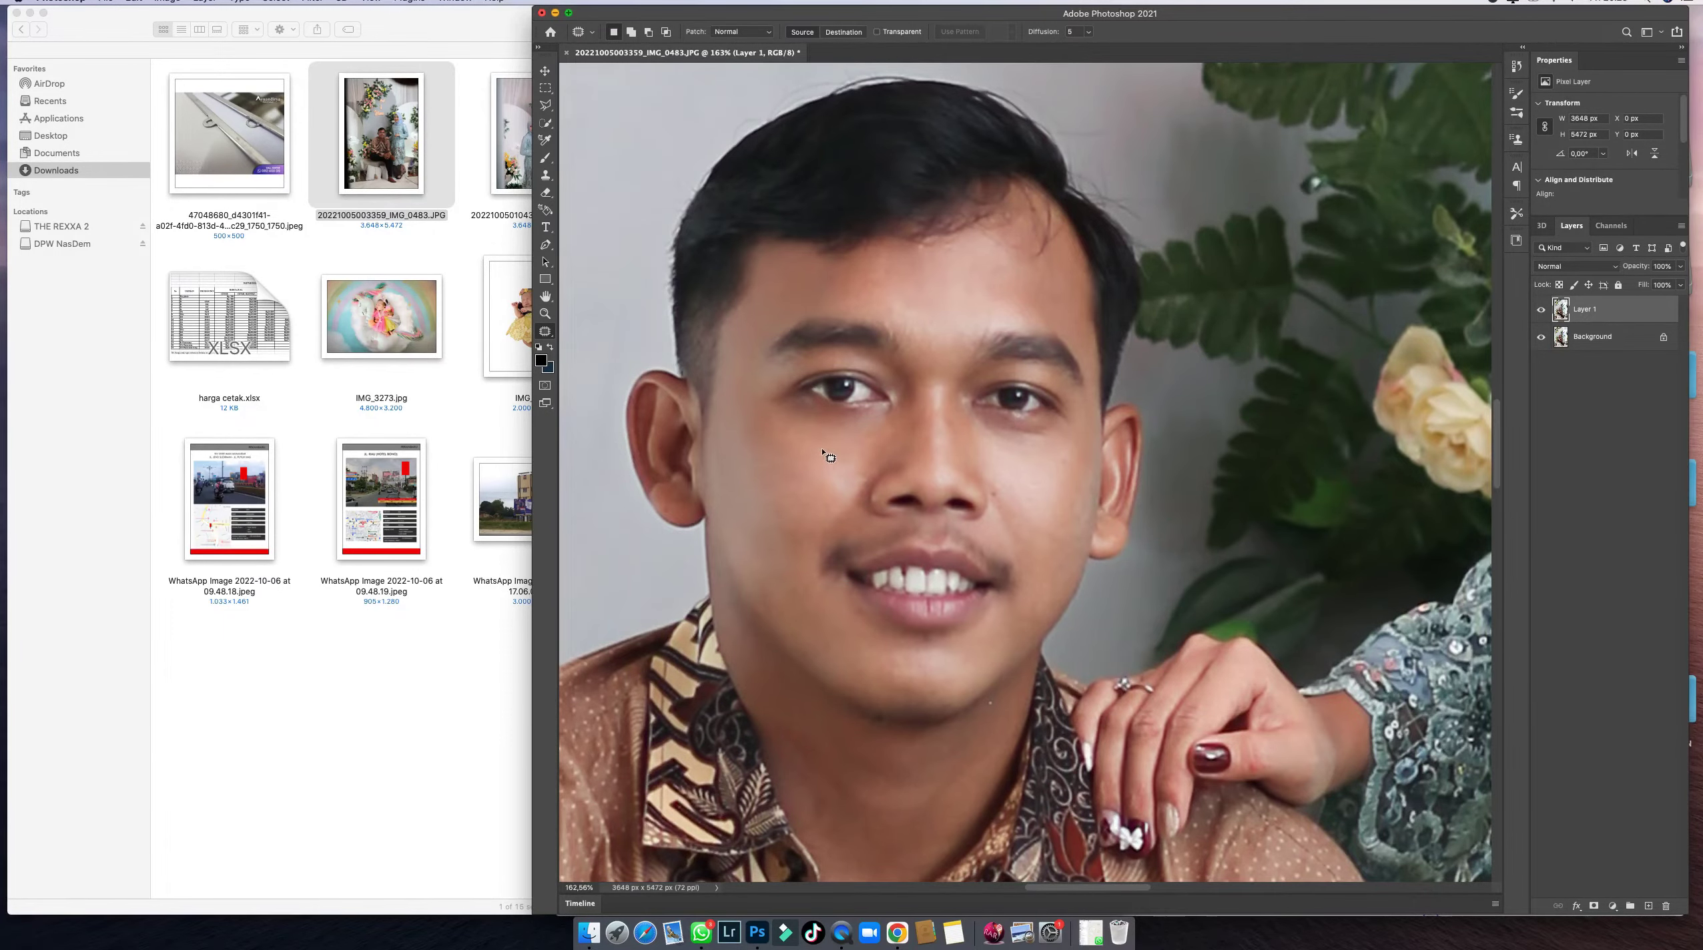
# Patch the blemishes on the woman's lower cheek beside the corner of her mouth.
pyautogui.press('super+0')
pyautogui.press('super+e')
pyautogui.press('super+z')
pyautogui.scroll(10, 1108, 333)
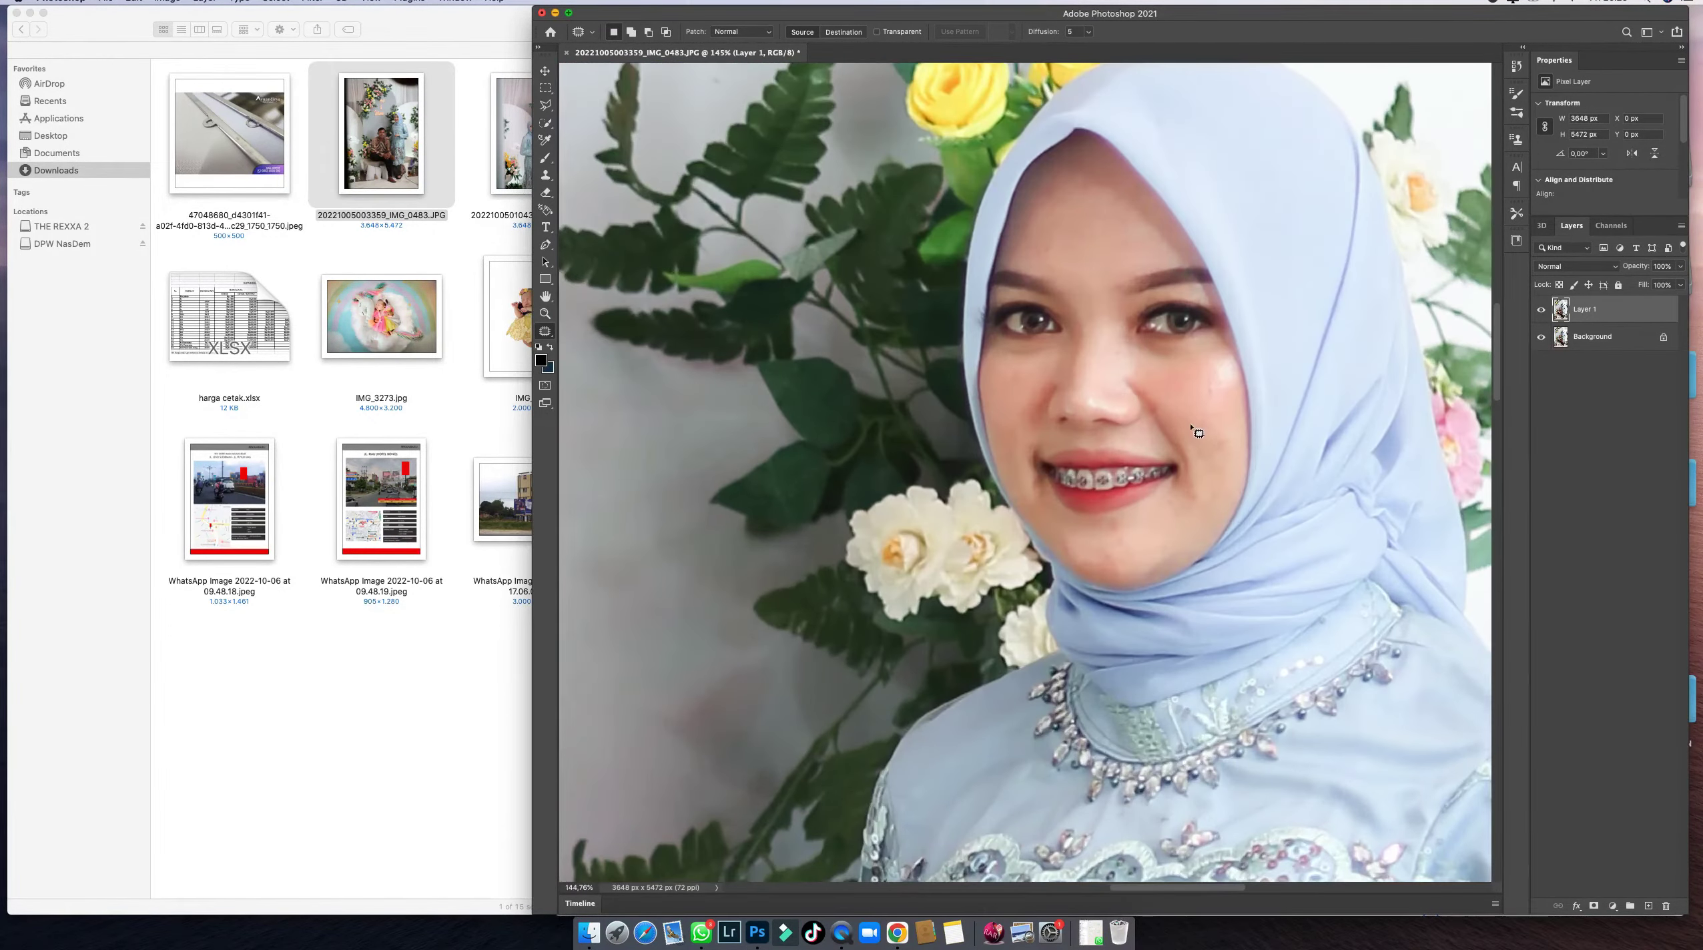
pyautogui.scroll(2, 1215, 441)
pyautogui.moveTo(1215, 472)
pyautogui.mouseDown()
pyautogui.moveTo(1231, 412)
pyautogui.moveTo(1207, 417)
pyautogui.moveTo(1232, 372)
pyautogui.moveTo(1193, 377)
pyautogui.moveTo(1208, 400)
pyautogui.moveTo(1216, 366)
pyautogui.moveTo(1212, 473)
pyautogui.moveTo(1238, 415)
pyautogui.moveTo(1223, 494)
pyautogui.moveTo(1187, 495)
pyautogui.moveTo(1194, 538)
pyautogui.mouseUp()
pyautogui.moveTo(1189, 524); pyautogui.dragTo(1154, 559)
pyautogui.press('super+d')
pyautogui.moveTo(1207, 510); pyautogui.dragTo(1217, 468)
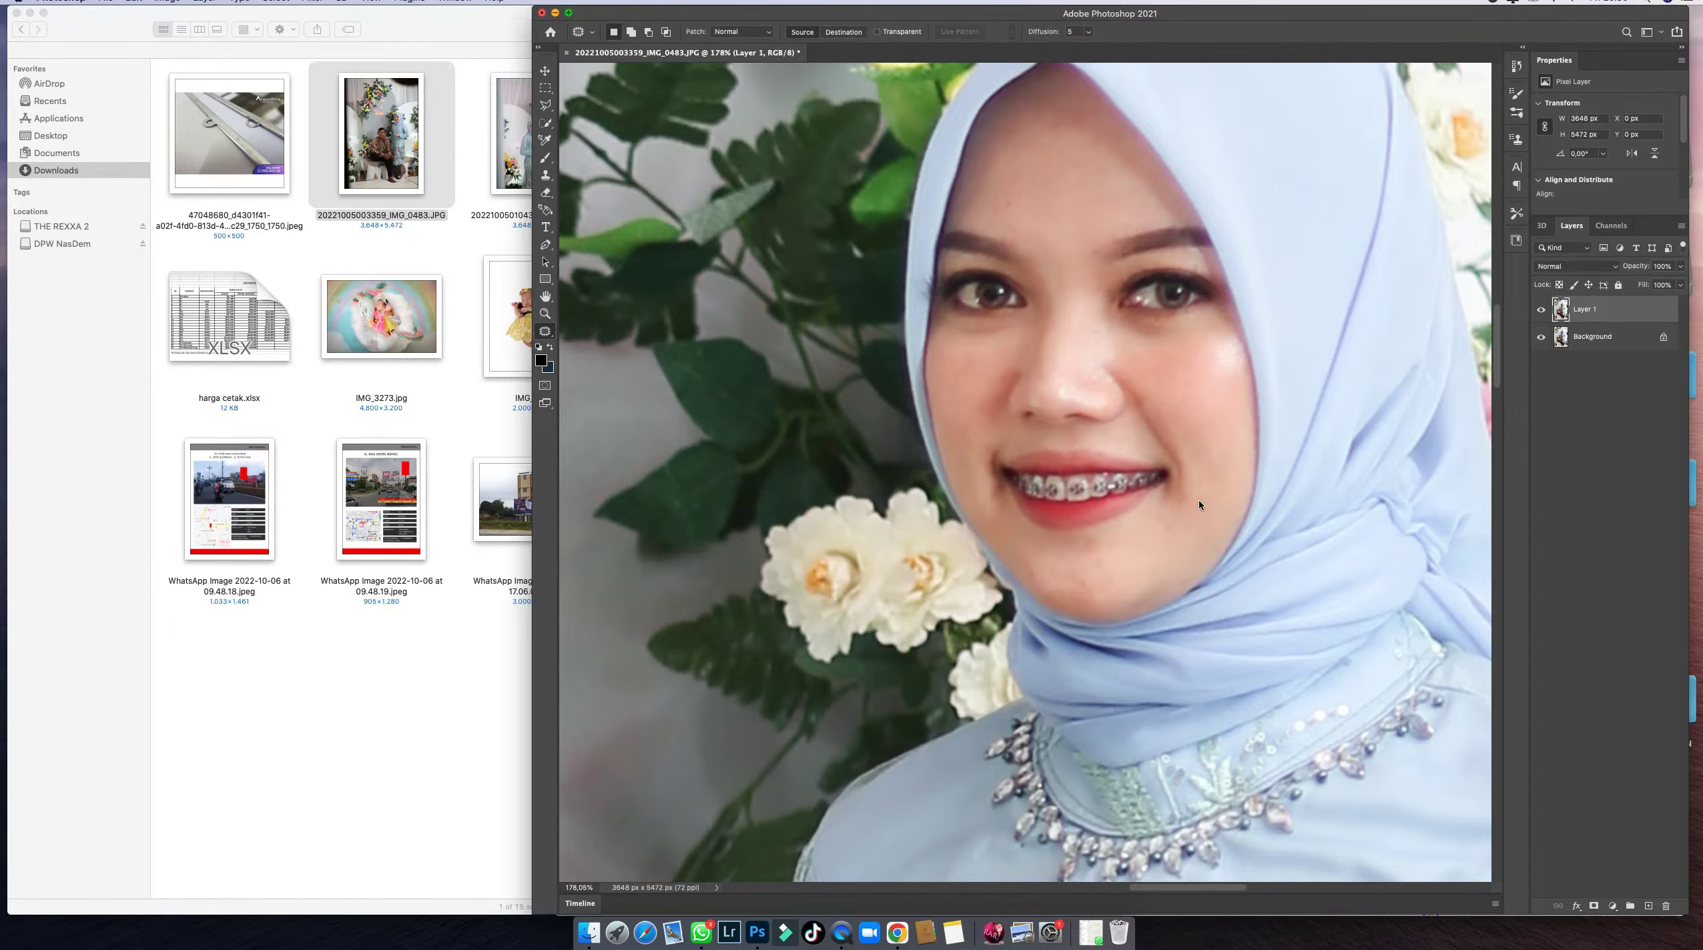
# Smooth the woman's chin below her lower lip and one remaining spot on her face with the Patch tool.
pyautogui.moveTo(1076, 552)
pyautogui.mouseDown()
pyautogui.moveTo(1107, 576)
pyautogui.moveTo(1084, 547)
pyautogui.mouseUp()
pyautogui.moveTo(1091, 554)
pyautogui.mouseDown()
pyautogui.moveTo(1125, 552)
pyautogui.moveTo(1031, 558)
pyautogui.mouseUp()
pyautogui.press('super+d')
pyautogui.moveTo(1035, 566); pyautogui.dragTo(1129, 560)
pyautogui.moveTo(1105, 577); pyautogui.dragTo(1074, 566)
pyautogui.moveTo(1059, 566)
pyautogui.mouseDown()
pyautogui.moveTo(1105, 558)
pyautogui.moveTo(1061, 567)
pyautogui.mouseUp()
pyautogui.moveTo(1085, 566)
pyautogui.mouseDown()
pyautogui.moveTo(1063, 578)
pyautogui.moveTo(1113, 560)
pyautogui.mouseUp()
pyautogui.moveTo(1123, 557)
pyautogui.mouseDown()
pyautogui.moveTo(1098, 553)
pyautogui.moveTo(1133, 548)
pyautogui.mouseUp()
pyautogui.press('super+d')
pyautogui.scroll(-3, 1094, 512)
pyautogui.moveTo(999, 417)
pyautogui.mouseDown()
pyautogui.moveTo(982, 418)
pyautogui.moveTo(1023, 427)
pyautogui.mouseUp()
pyautogui.scroll(-8, 1033, 399)
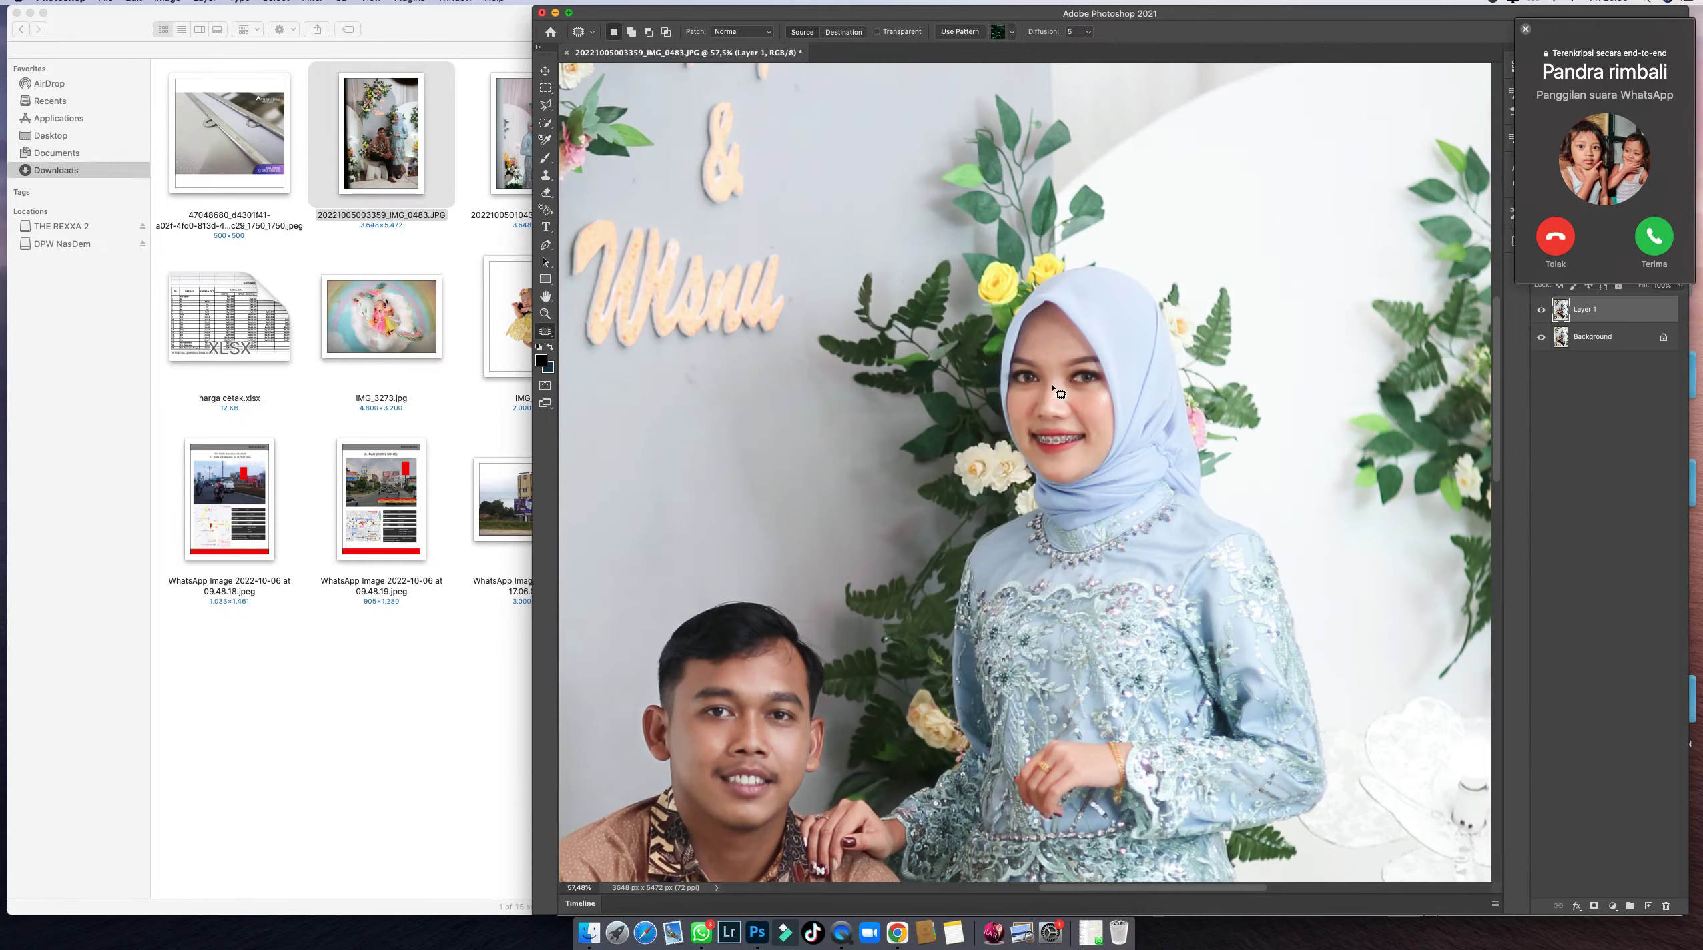
pyautogui.press('super+d')
pyautogui.scroll(-6, 1060, 395)
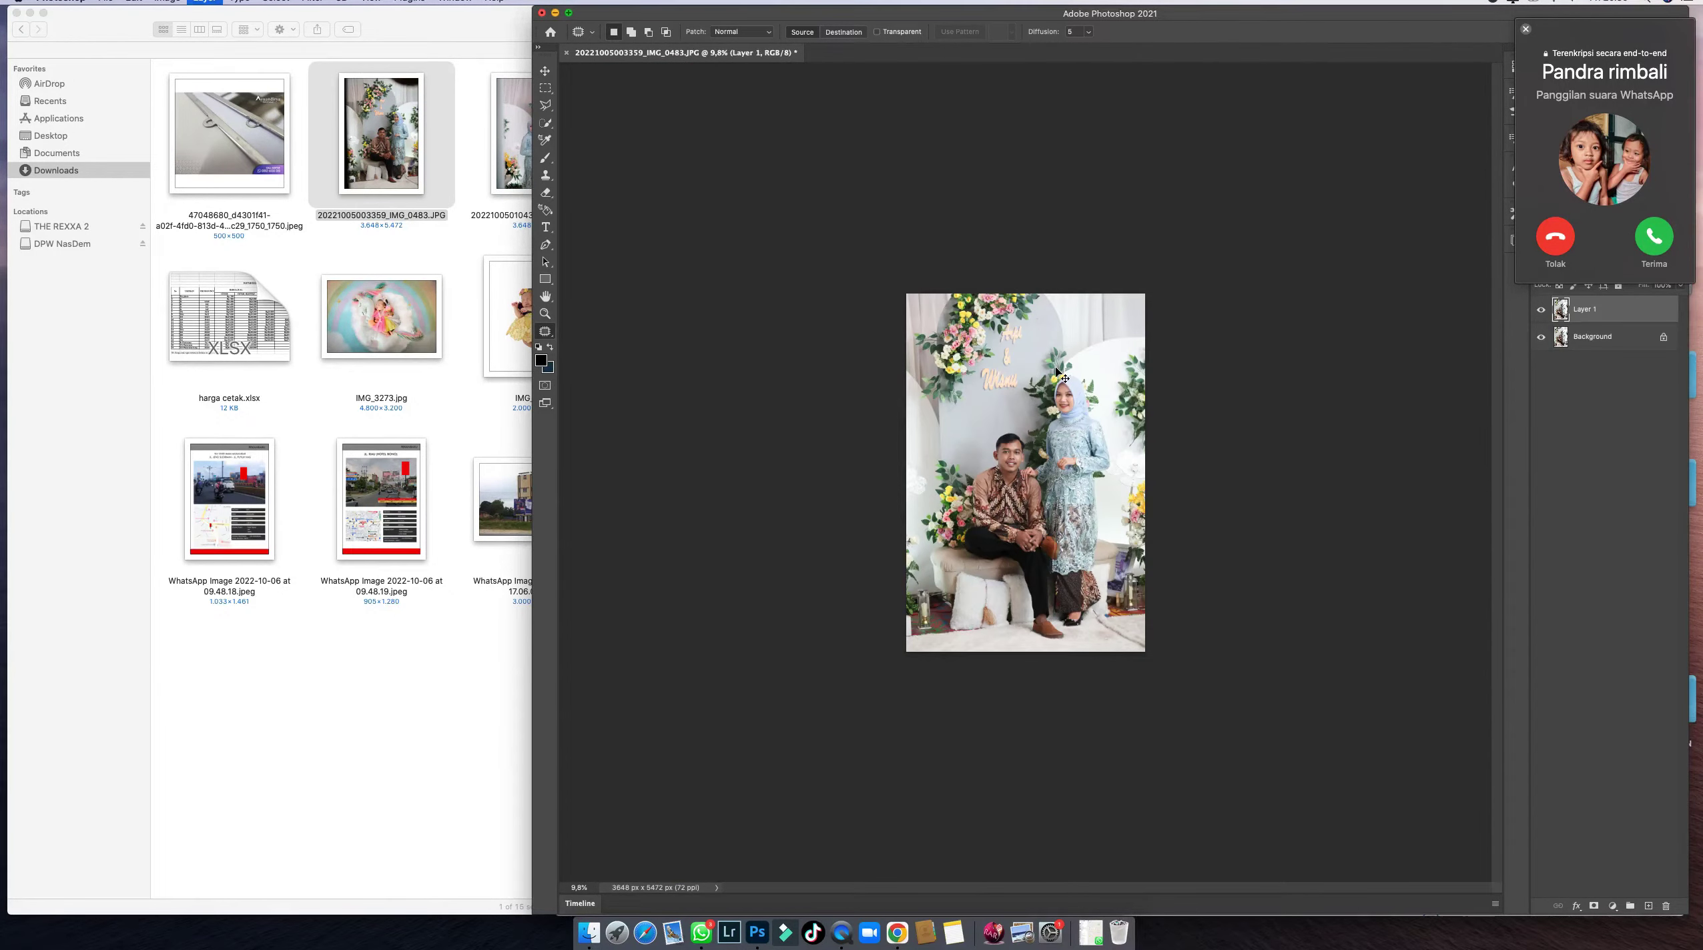
# Apply the TRP REAL preset to the duplicate layer in the Camera Raw filter and set the temperature to +2.
pyautogui.press('shift+super+a')
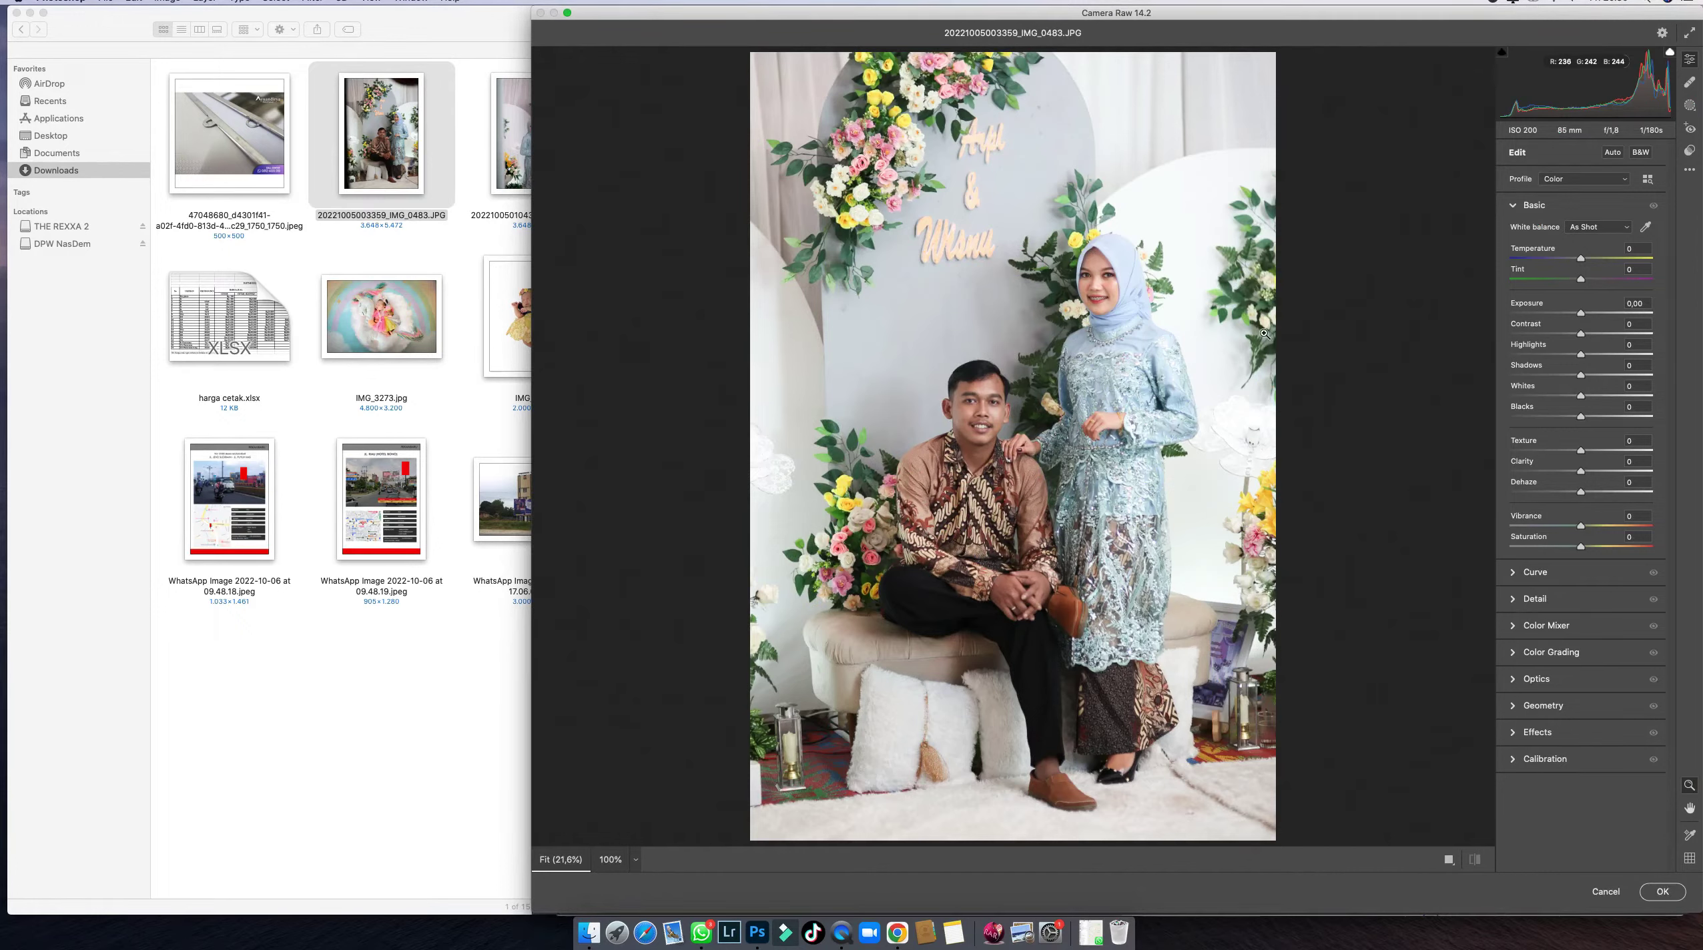
pyautogui.click(1690, 151)
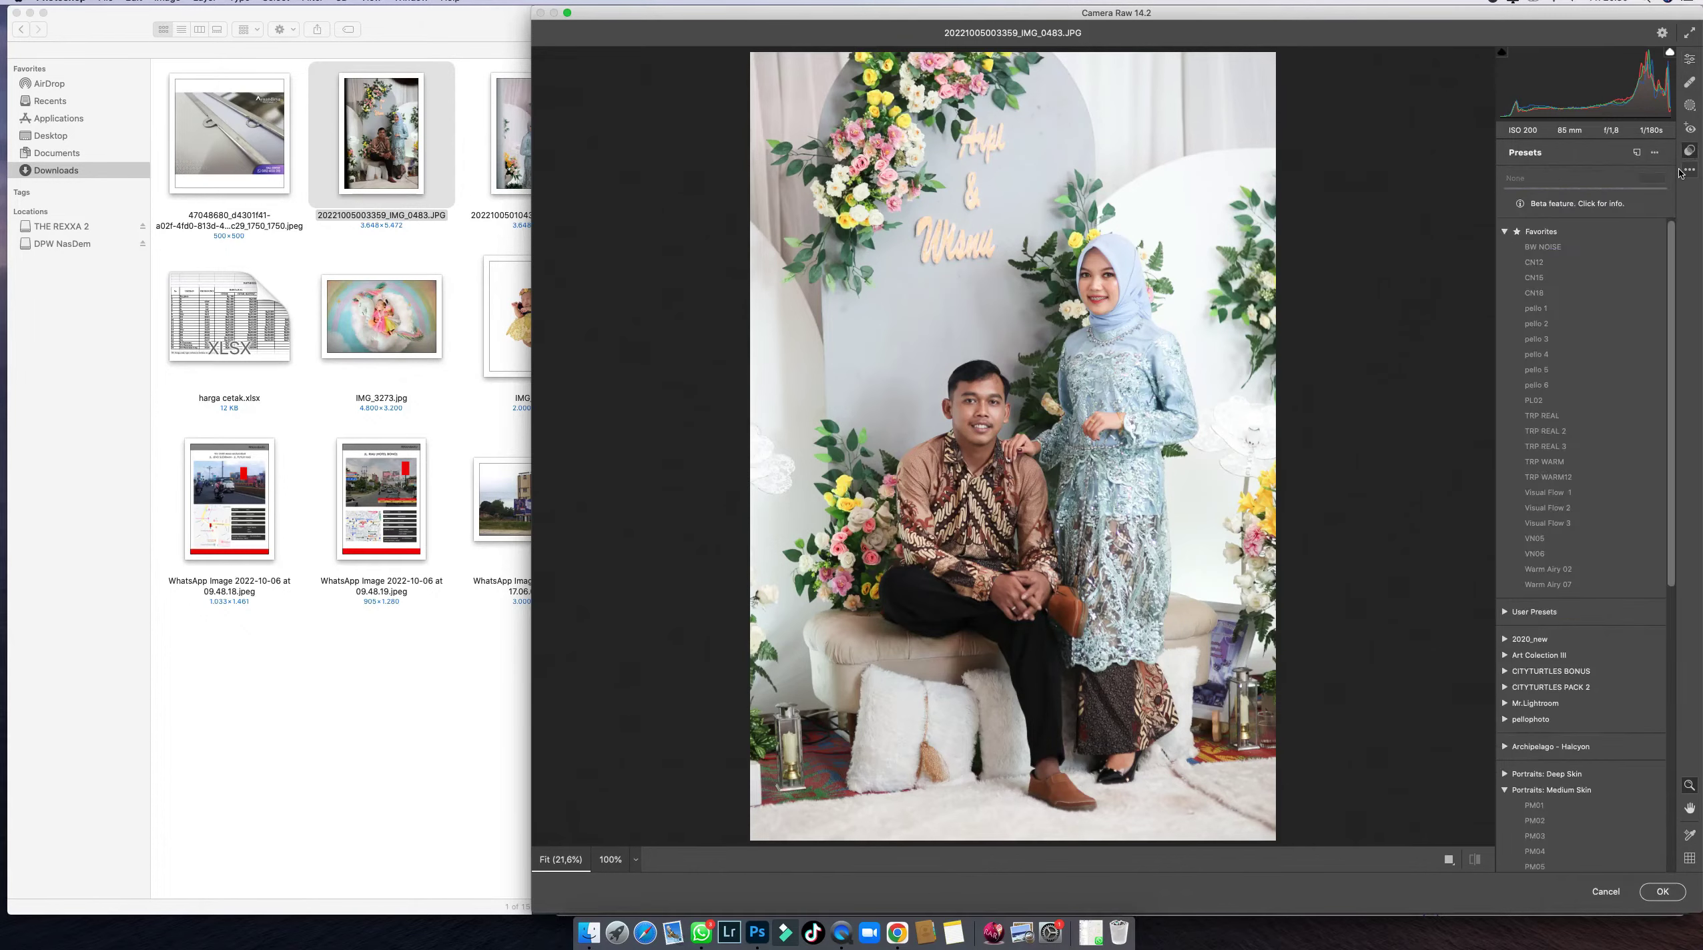
pyautogui.click(1552, 417)
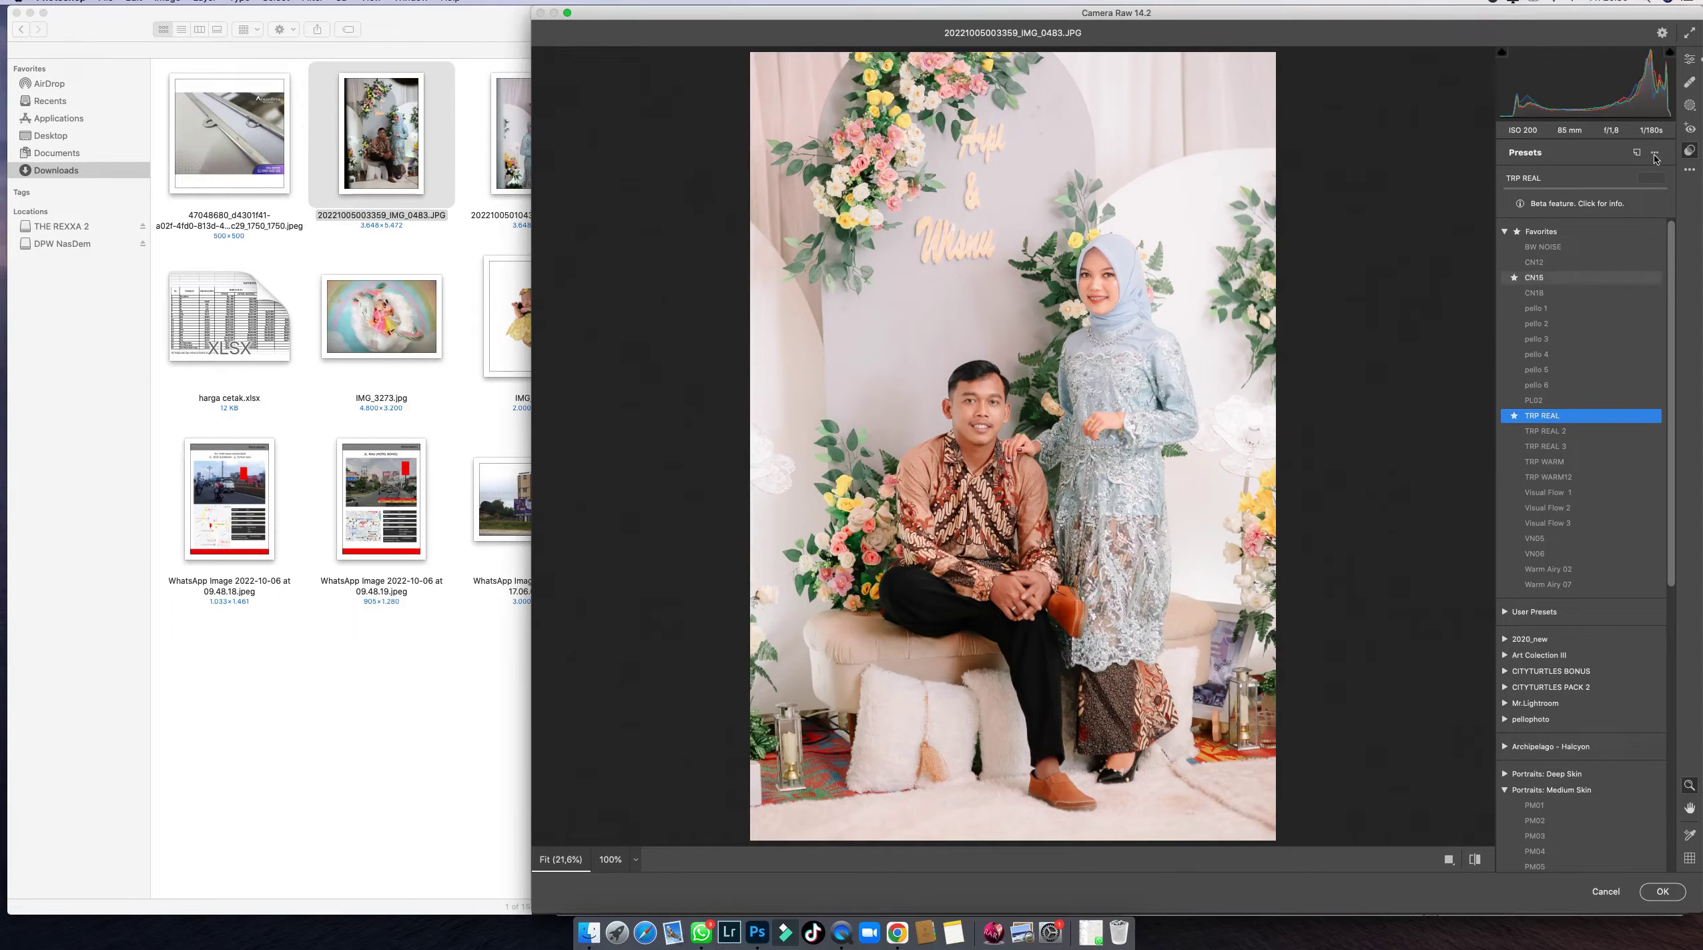
pyautogui.click(1690, 58)
pyautogui.moveTo(1583, 261); pyautogui.dragTo(1581, 261)
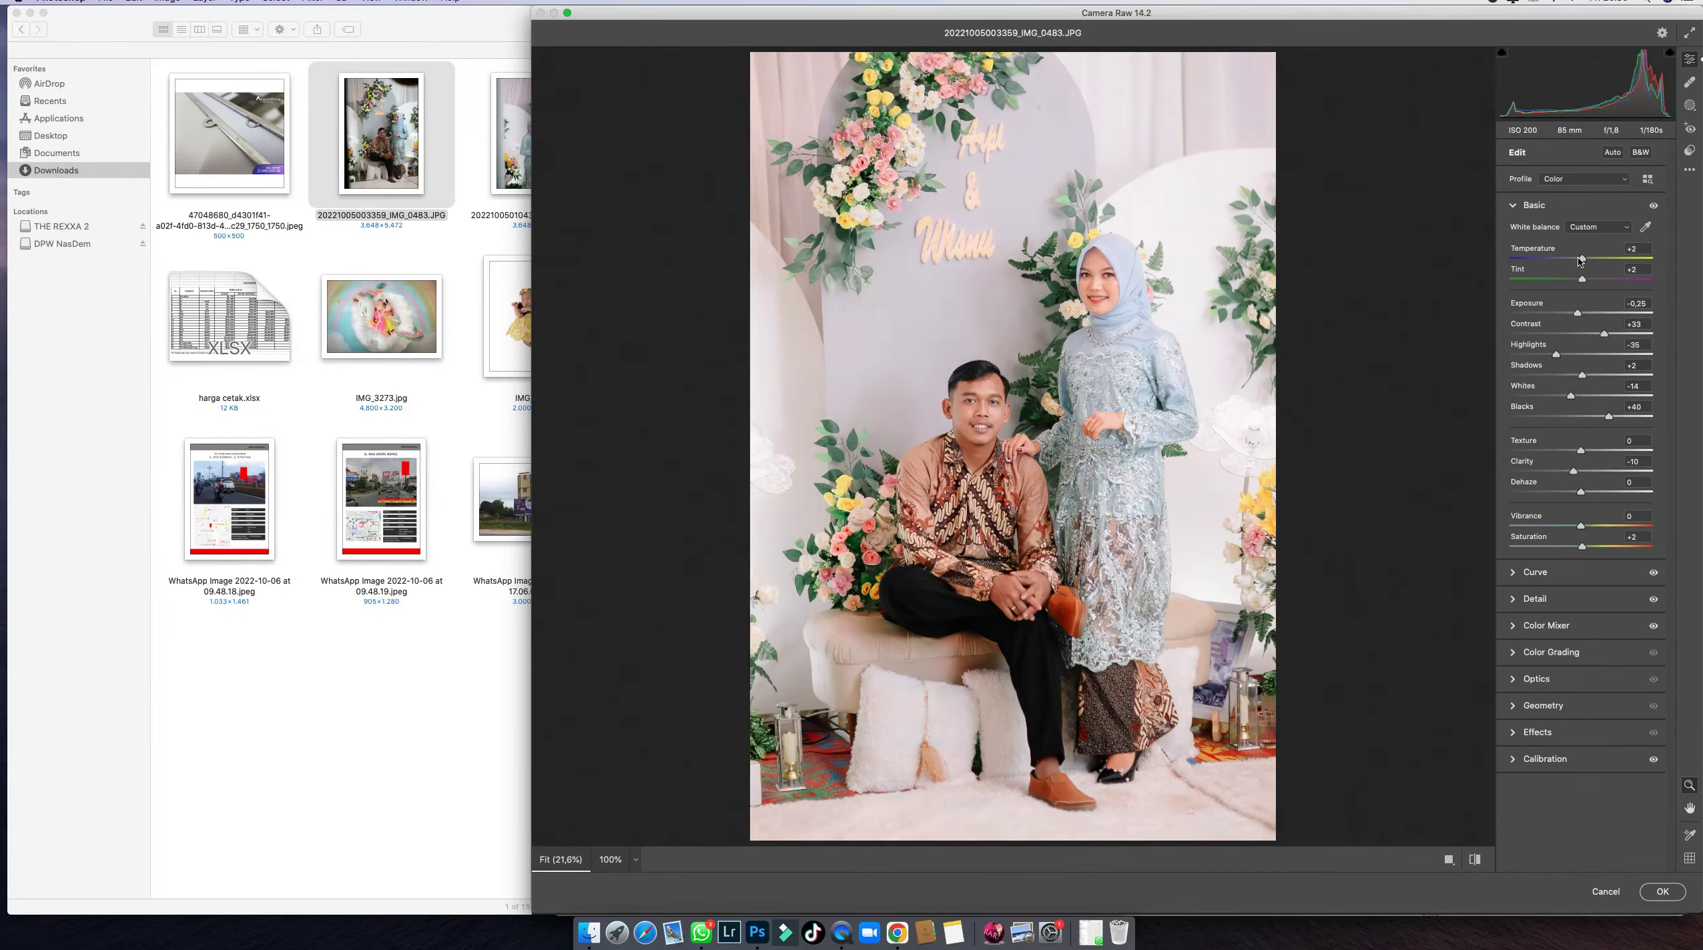
# Check the Detail and Color Mixer saturation settings and apply the Camera Raw grading.
pyautogui.click(1538, 204)
pyautogui.click(1533, 261)
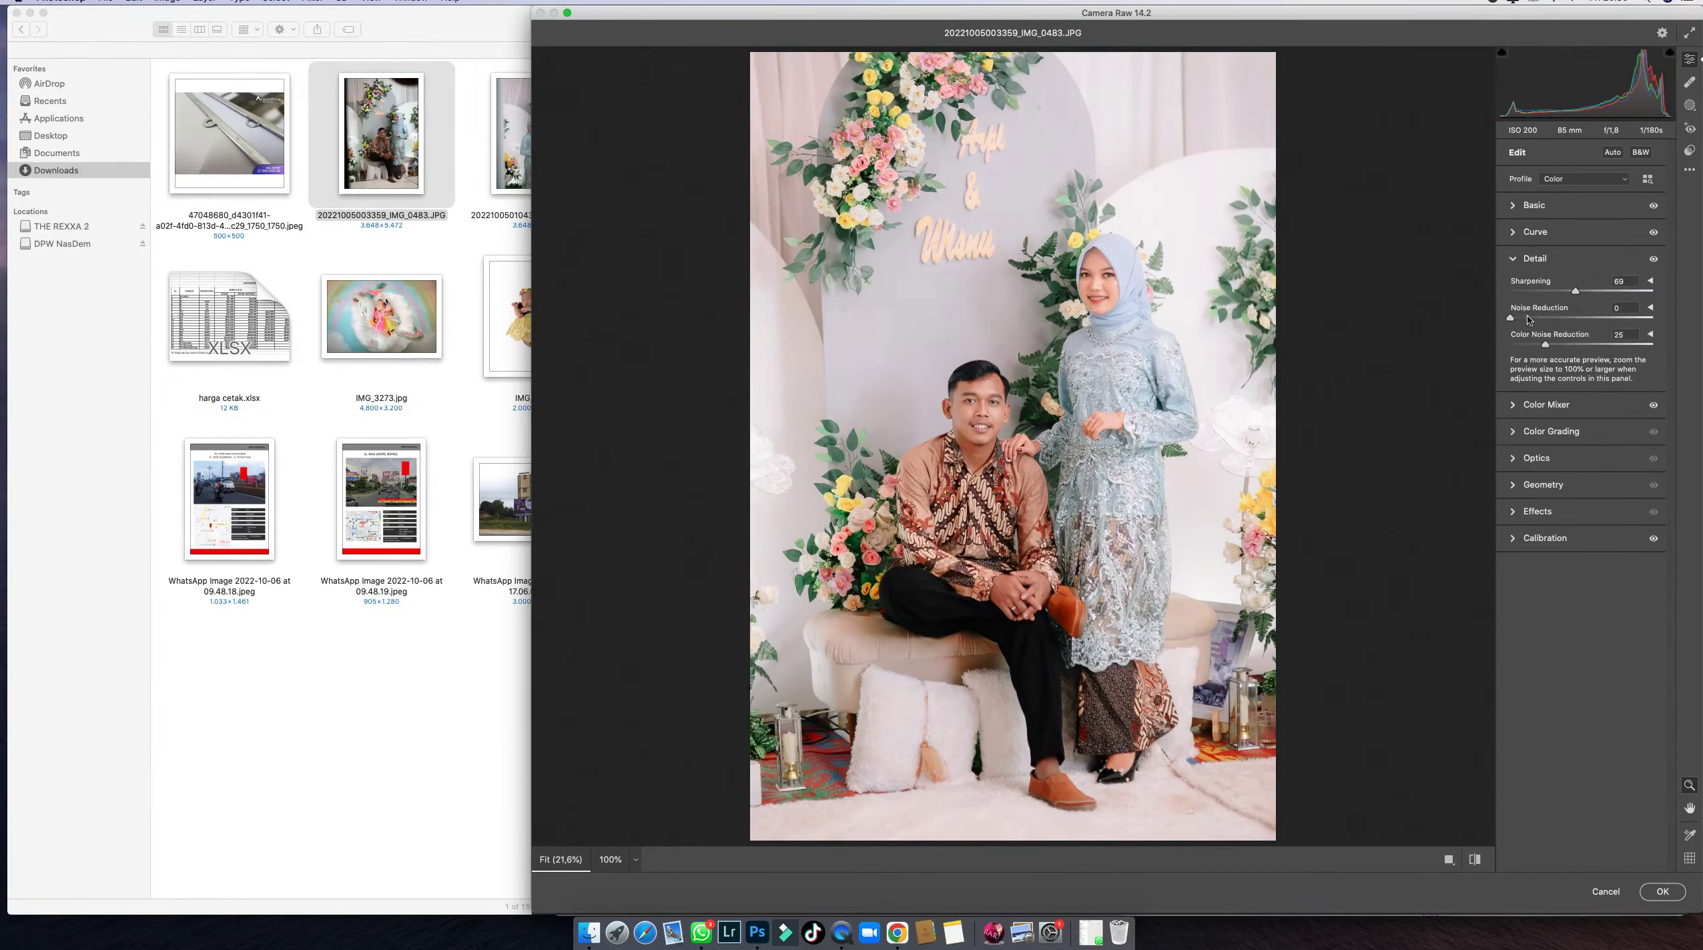
pyautogui.click(1539, 258)
pyautogui.click(1542, 288)
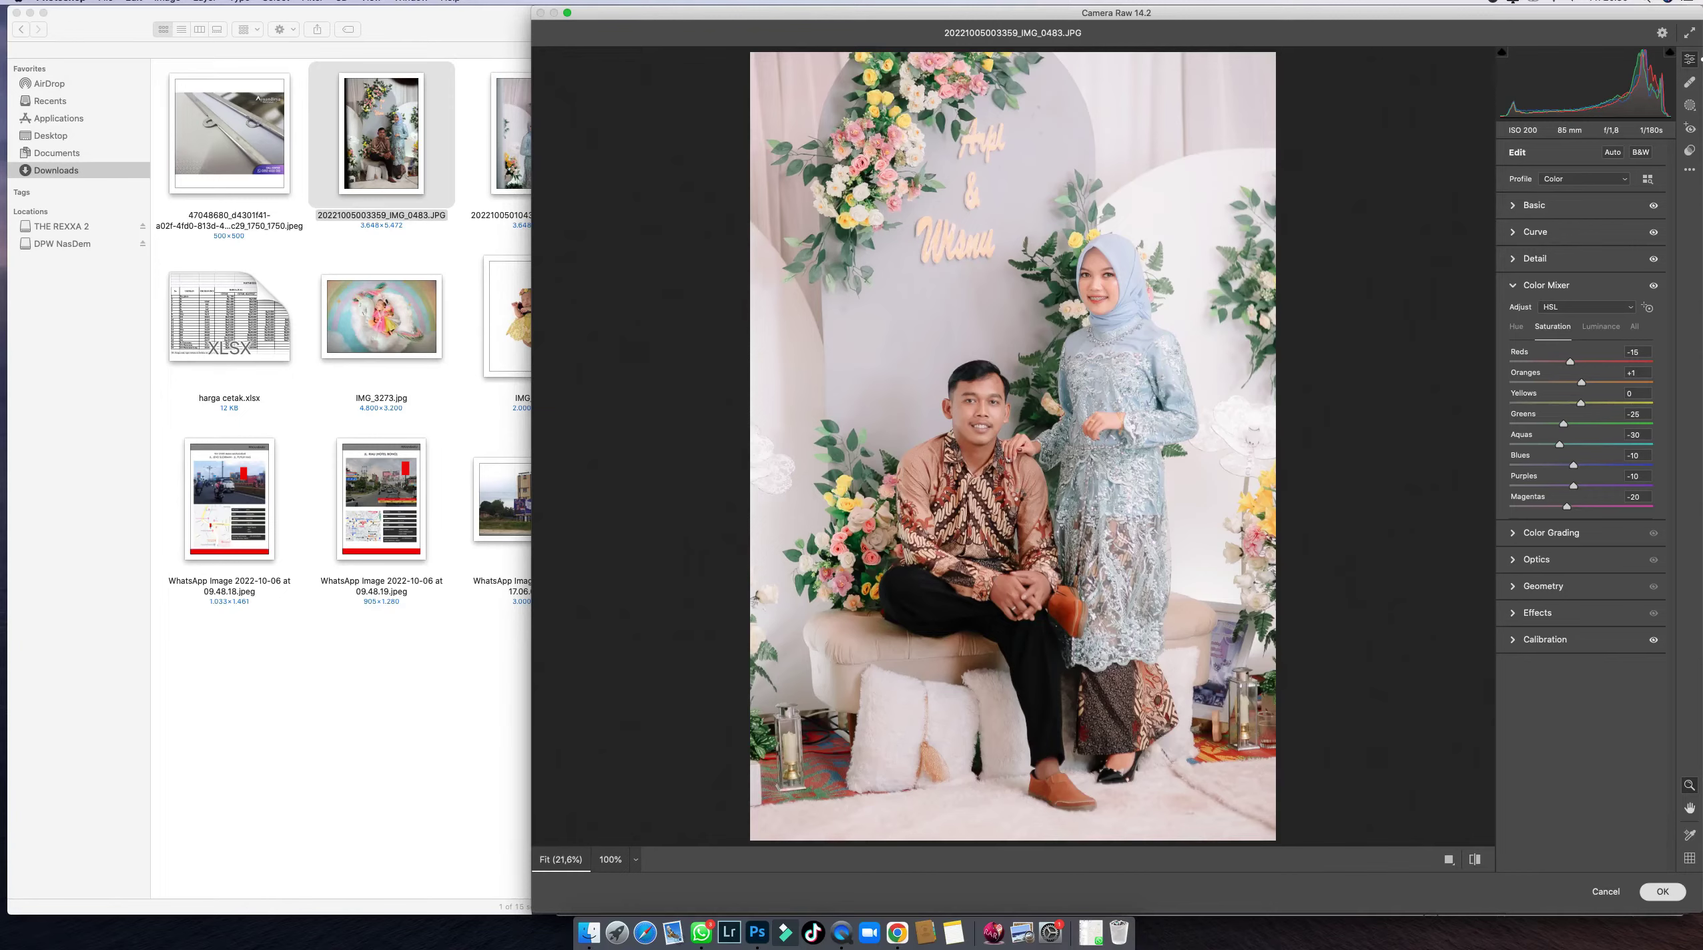
pyautogui.press('Return')
pyautogui.moveTo(922, 439); pyautogui.dragTo(1092, 447)
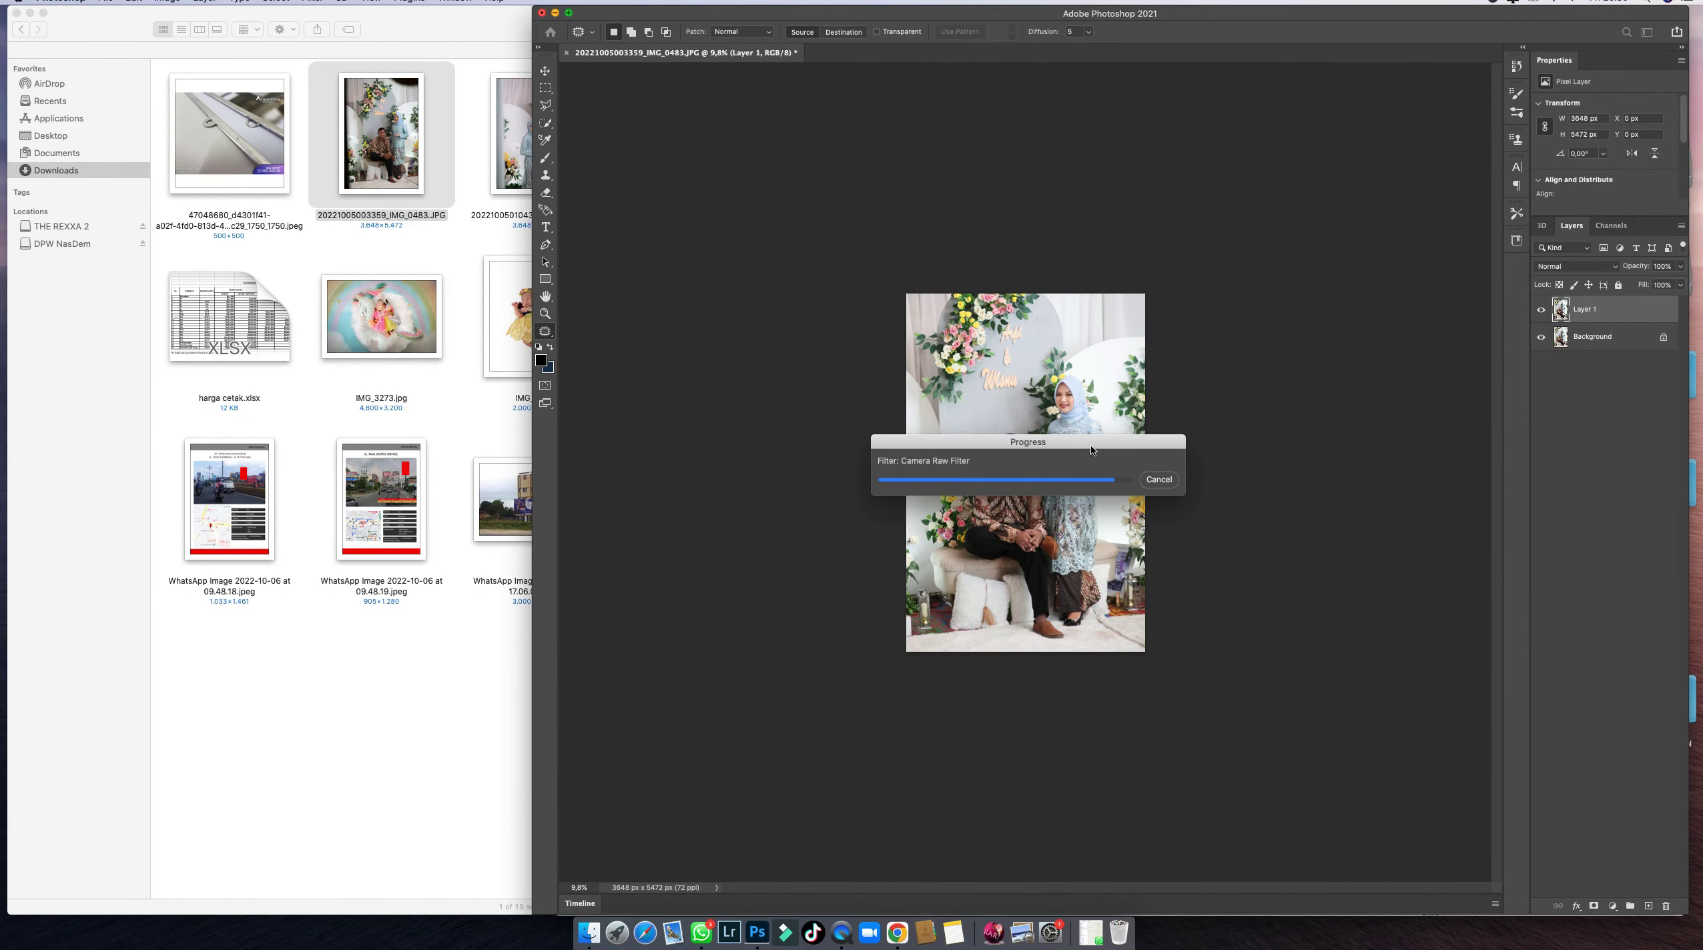
# Compare the couple's photo with and without the graded layer.
pyautogui.scroll(5, 1085, 394)
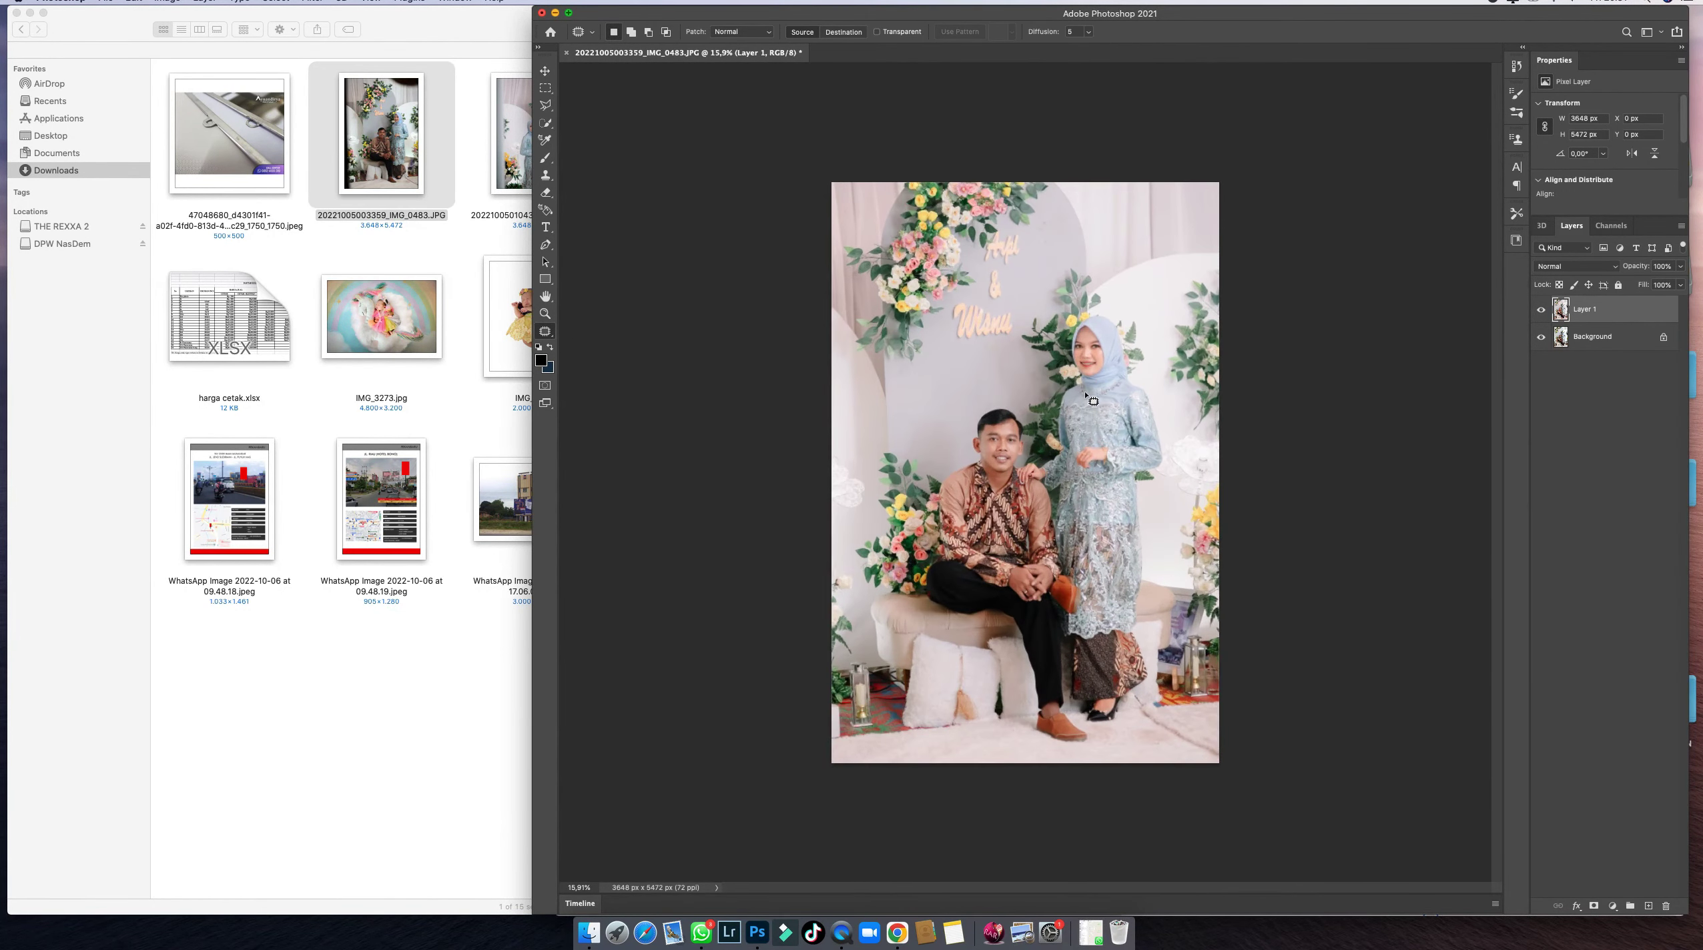
pyautogui.scroll(2, 1089, 400)
pyautogui.click(1541, 310)
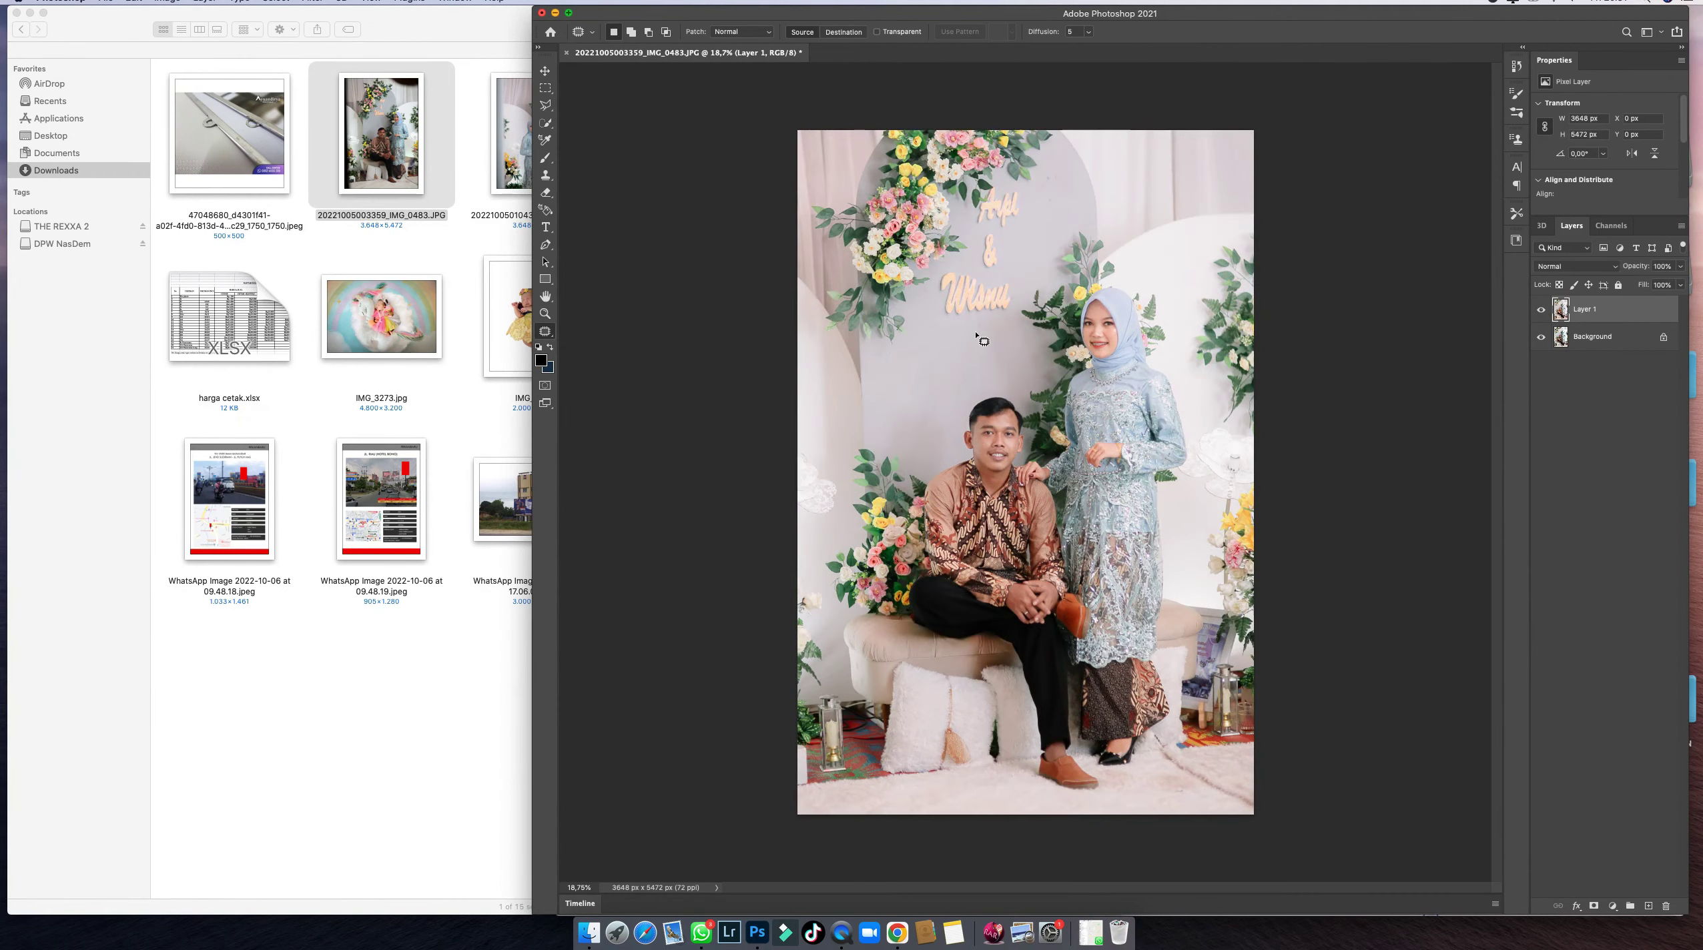